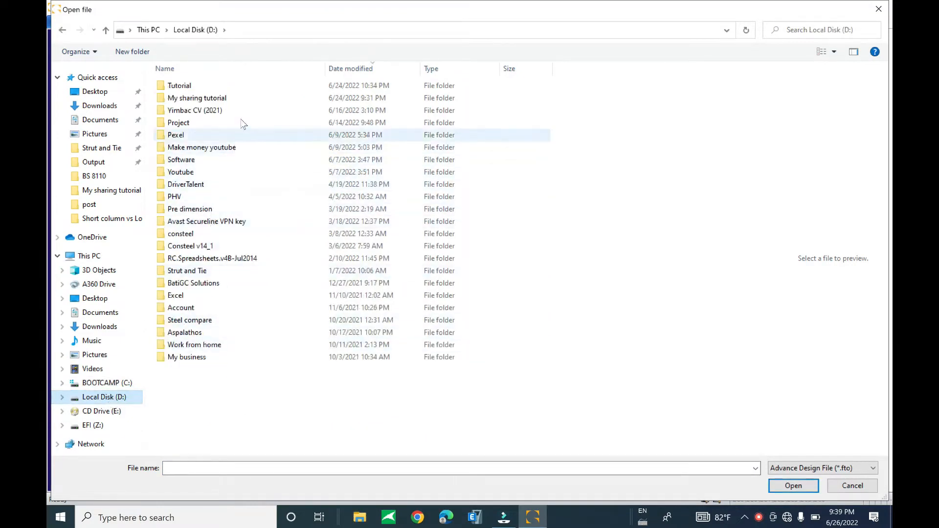
Browse to the Bored pile folder inside My sharing tutorial > GAD on Local Disk (D:).
double_click(248, 100)
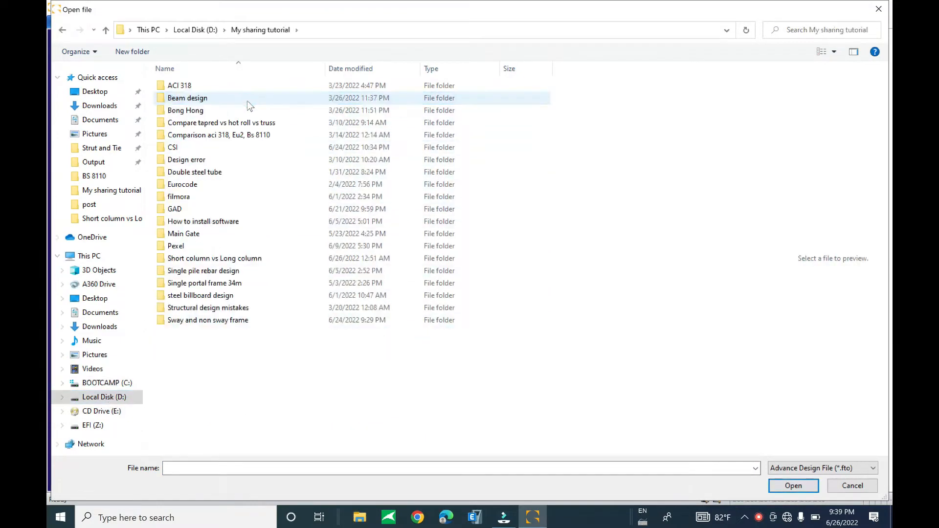
click(224, 209)
double_click(224, 210)
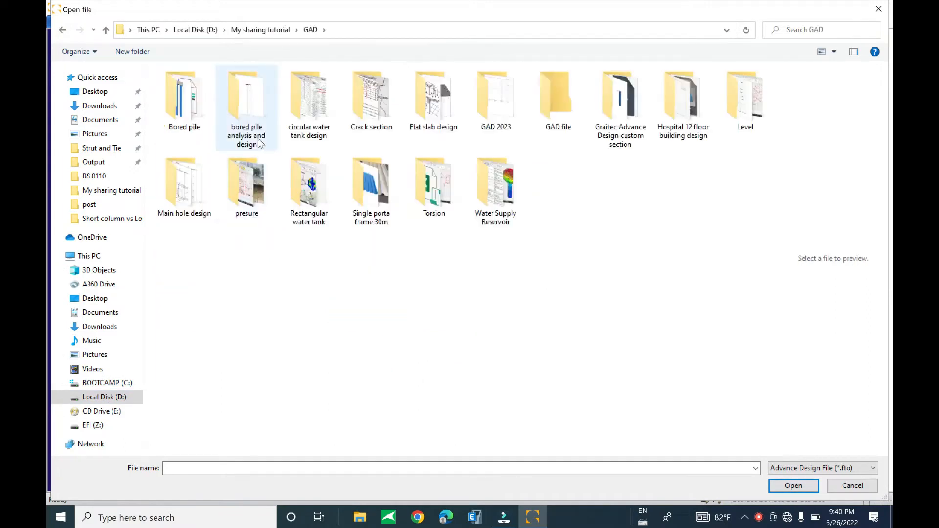
double_click(190, 107)
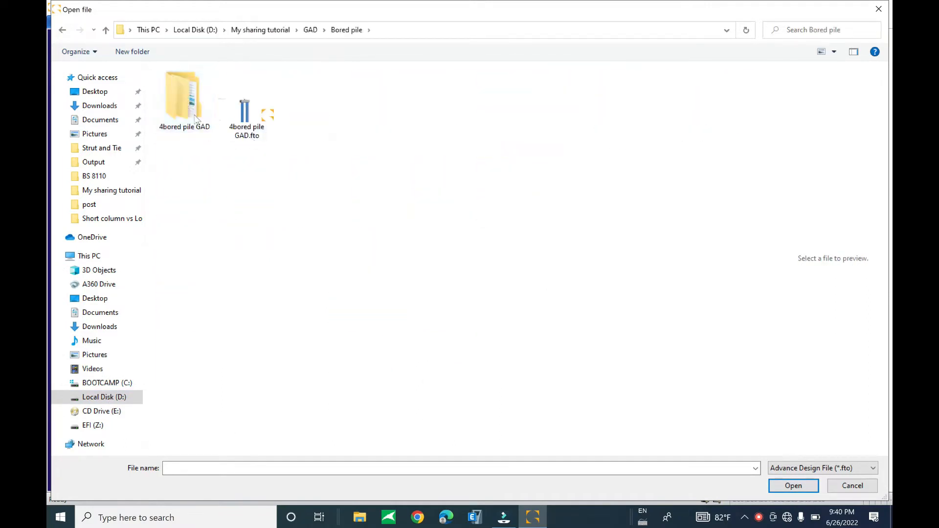
double_click(189, 106)
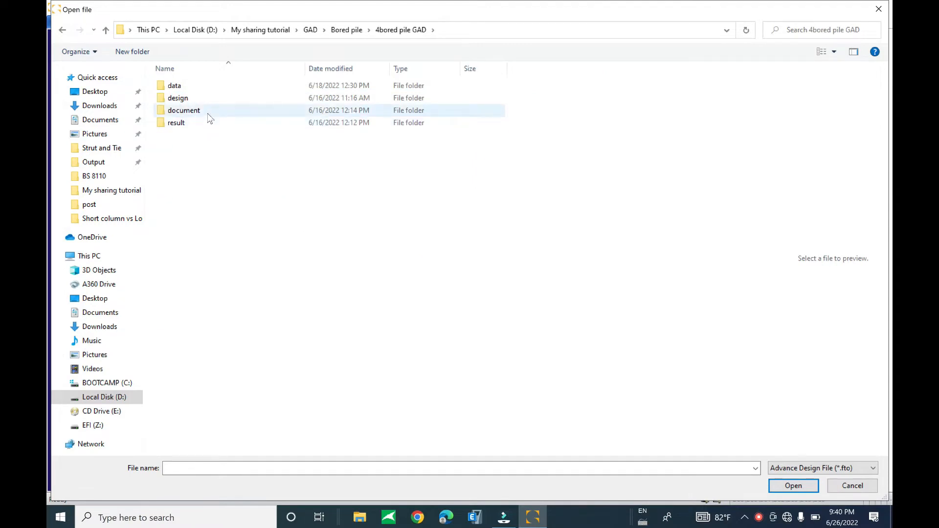
double_click(204, 86)
click(62, 30)
double_click(216, 98)
double_click(189, 87)
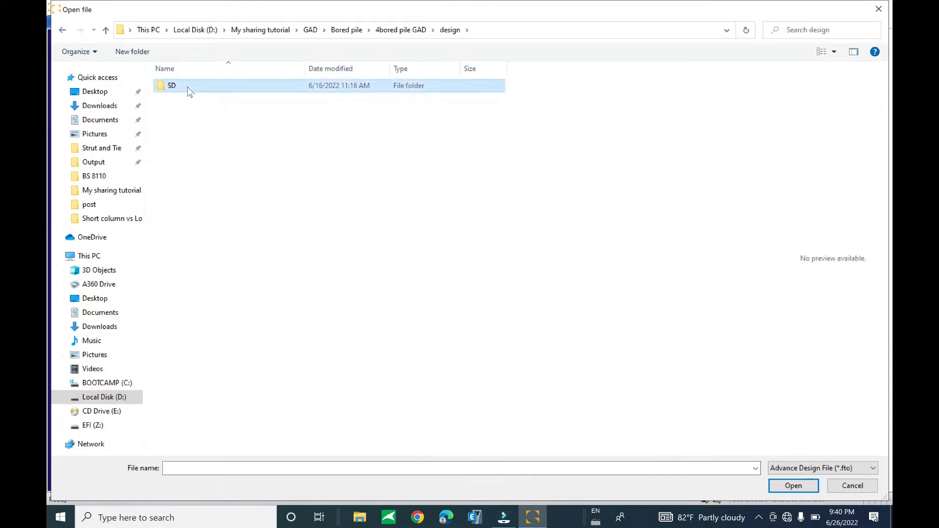
double_click(61, 30)
click(201, 124)
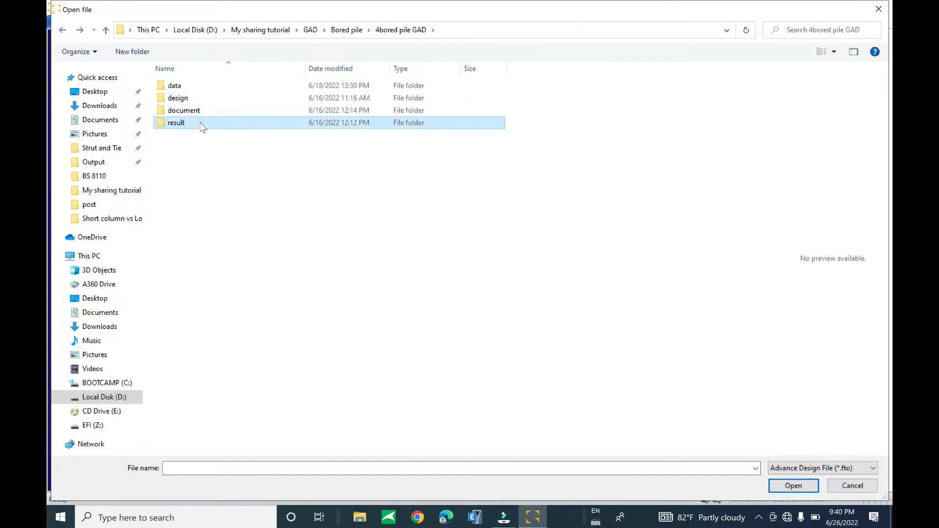
double_click(202, 124)
double_click(66, 32)
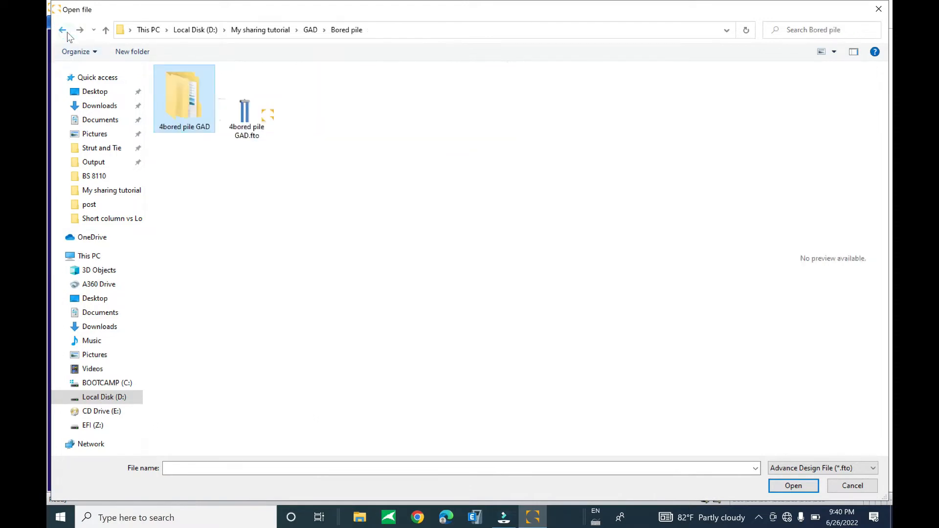
Open the project file 4bored pile GAD.fto, dismiss the tip of the day and widen the model view by narrowing the Properties pane.
click(255, 105)
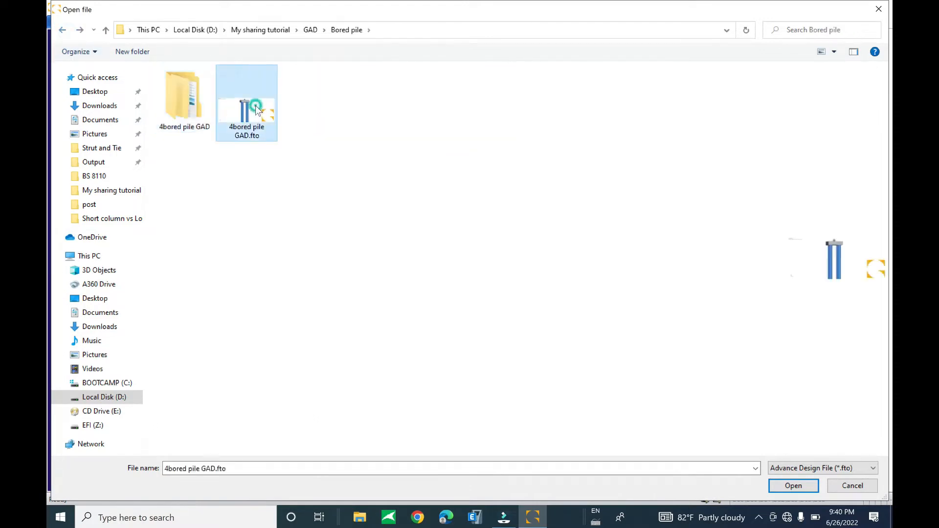
click(793, 485)
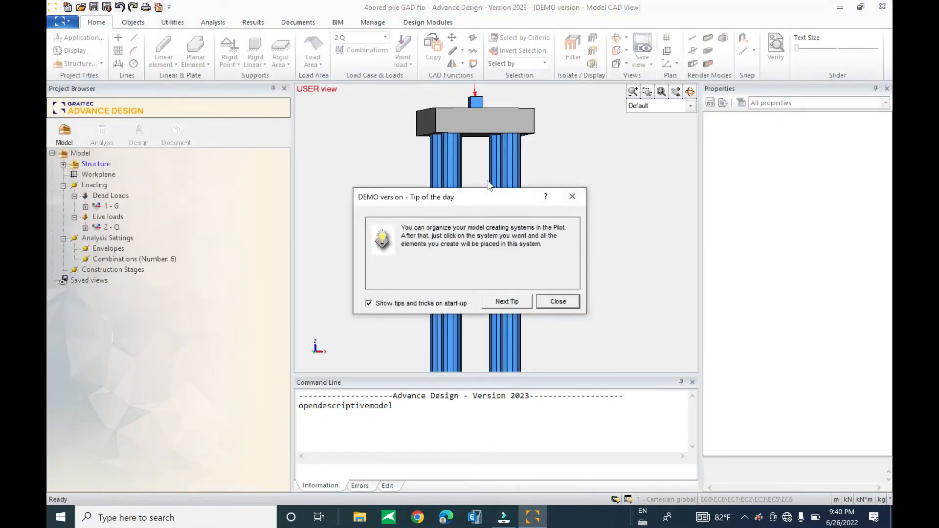
click(572, 196)
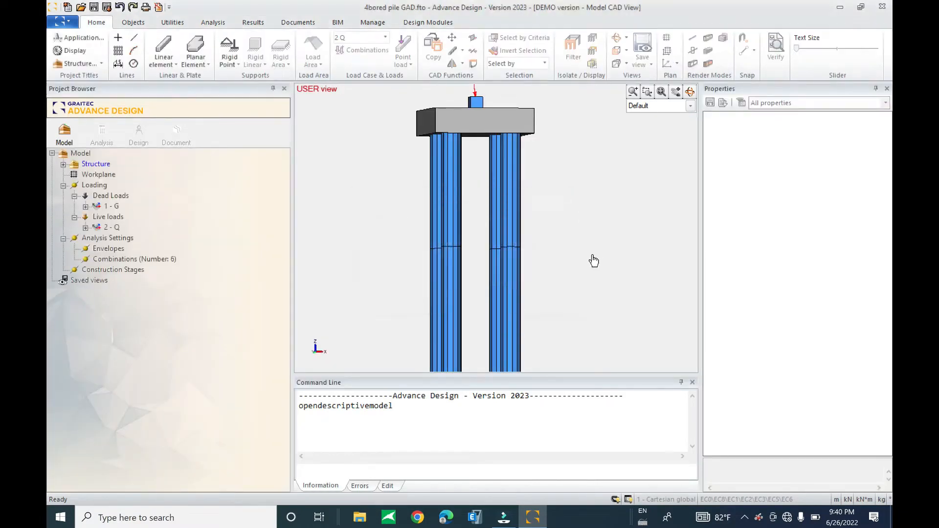
drag(701, 249, 765, 260)
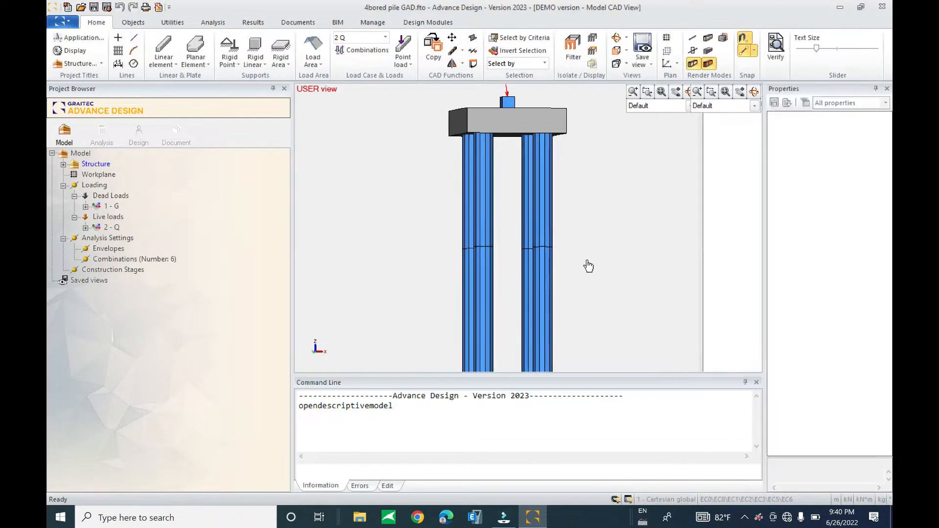
Start saving the project under a new name and create a folder called Raft foundation design GAD2023 in the GAD folder.
click(107, 7)
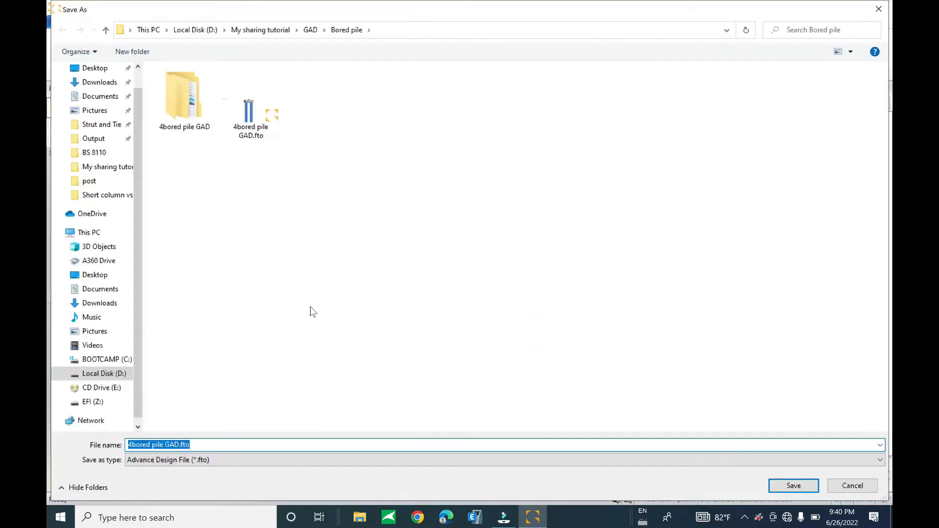
click(310, 30)
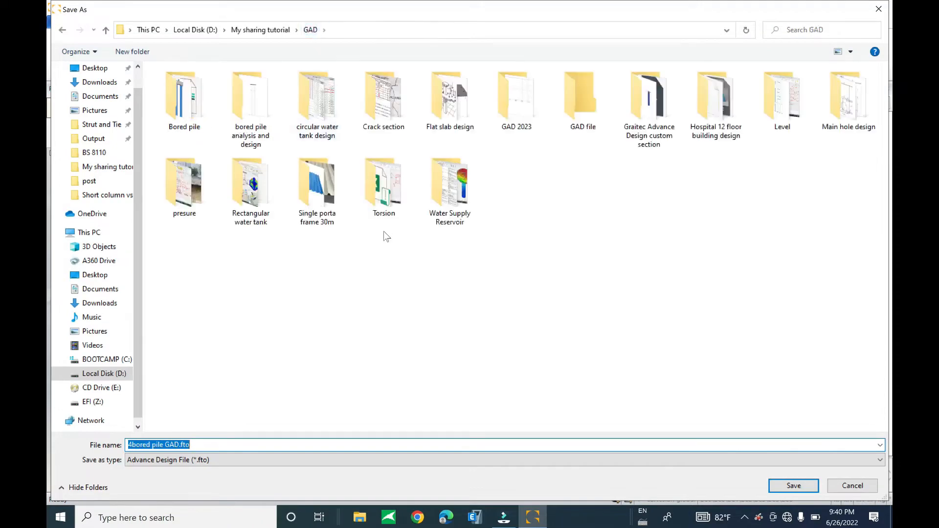
click(421, 314)
right_click(421, 313)
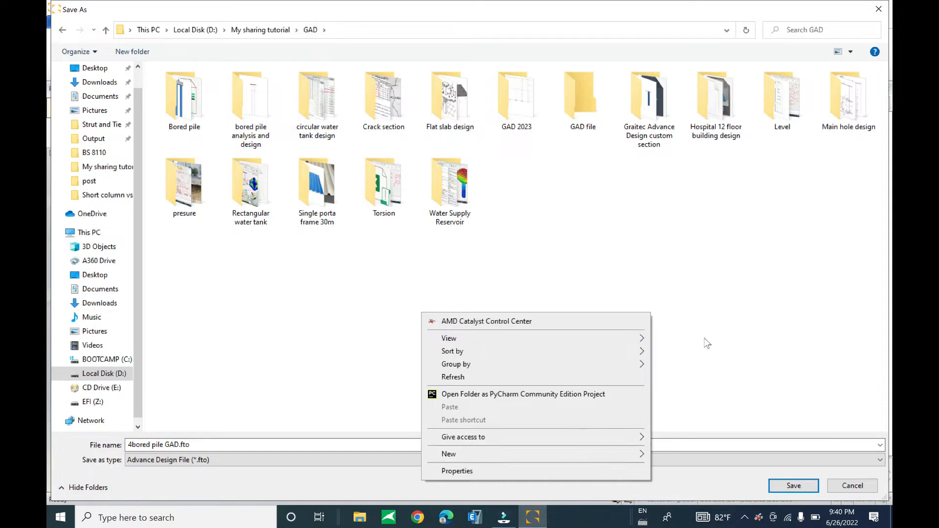
mouse_move(631, 454)
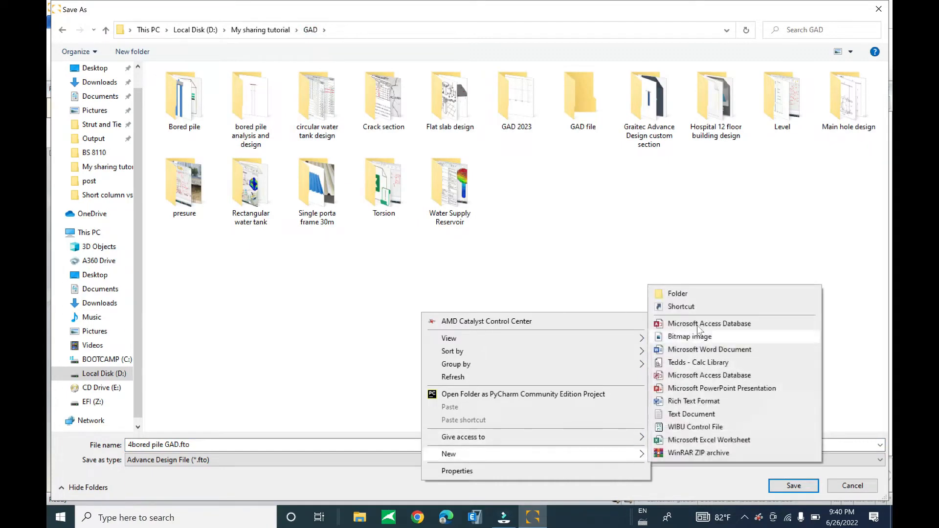
click(700, 298)
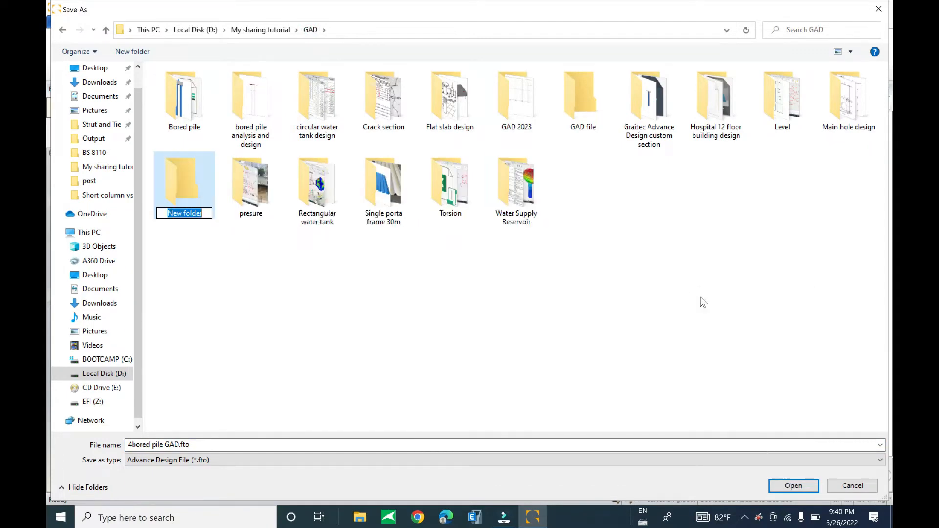
text(Raft foundation design GAD)
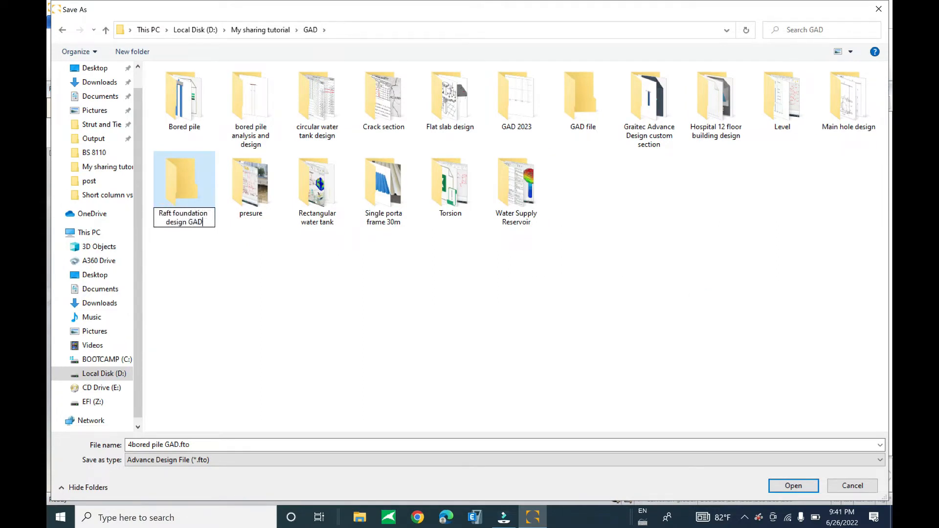
text(2023)
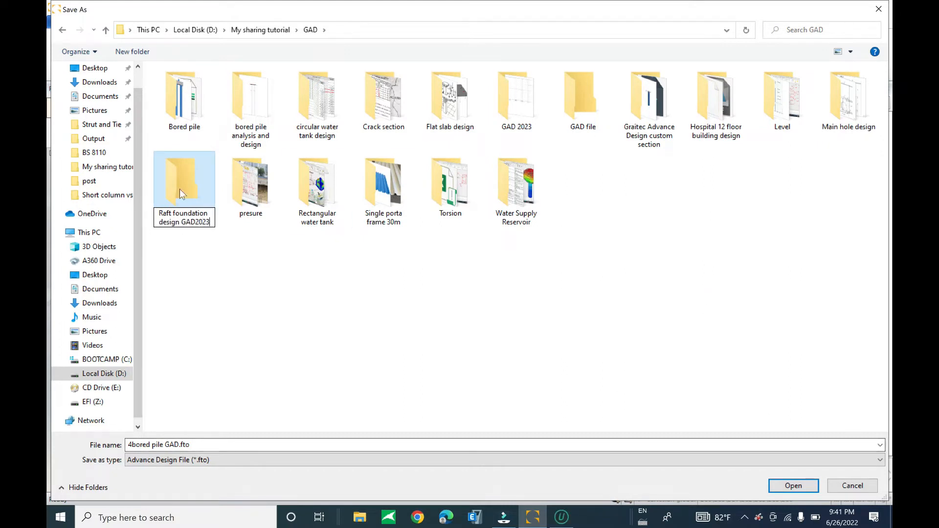
key(Return)
Copy the name of the new Raft foundation design GAD2023 folder for reuse as the file name.
right_click(251, 218)
click(283, 479)
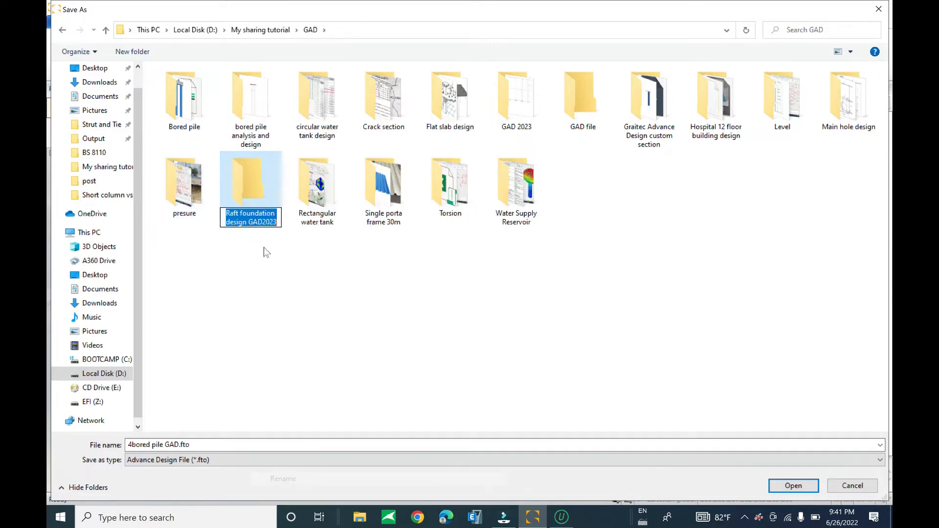
right_click(262, 219)
click(288, 255)
click(243, 390)
Save the project as Raft foundation design GAD2023.fto inside the new folder and narrow the Project Browser pane.
double_click(242, 203)
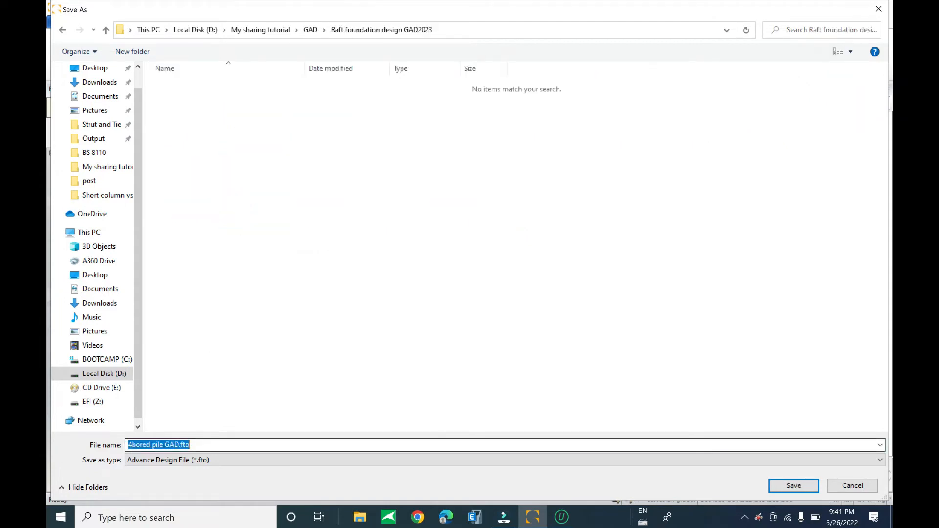
drag(179, 445, 152, 445)
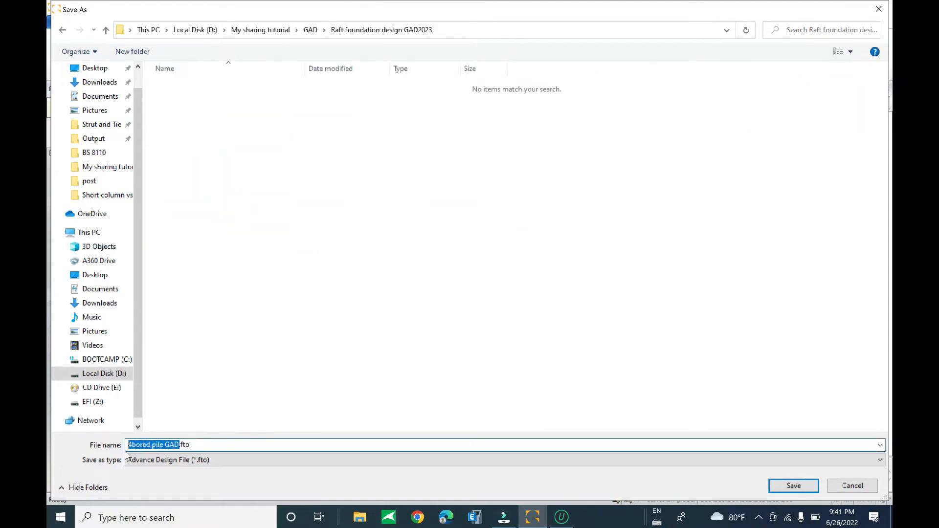
key(ctrl+v)
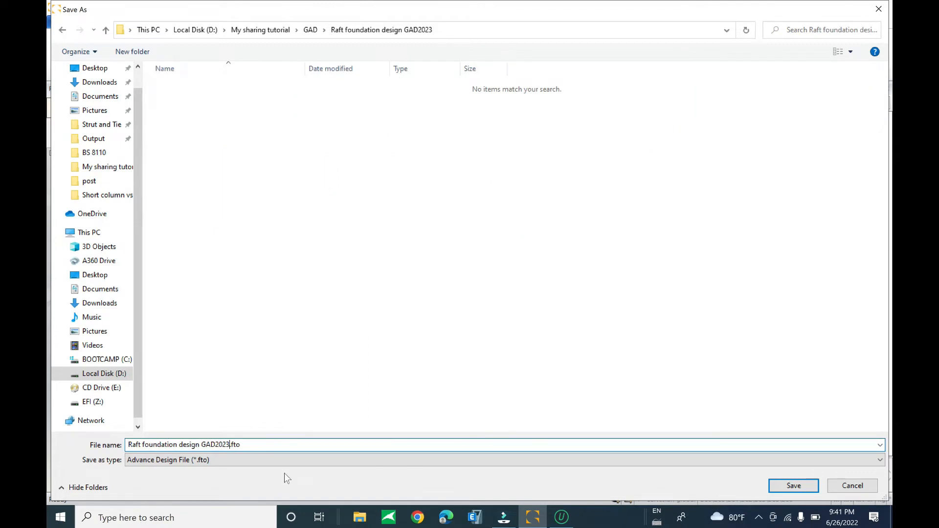
click(790, 487)
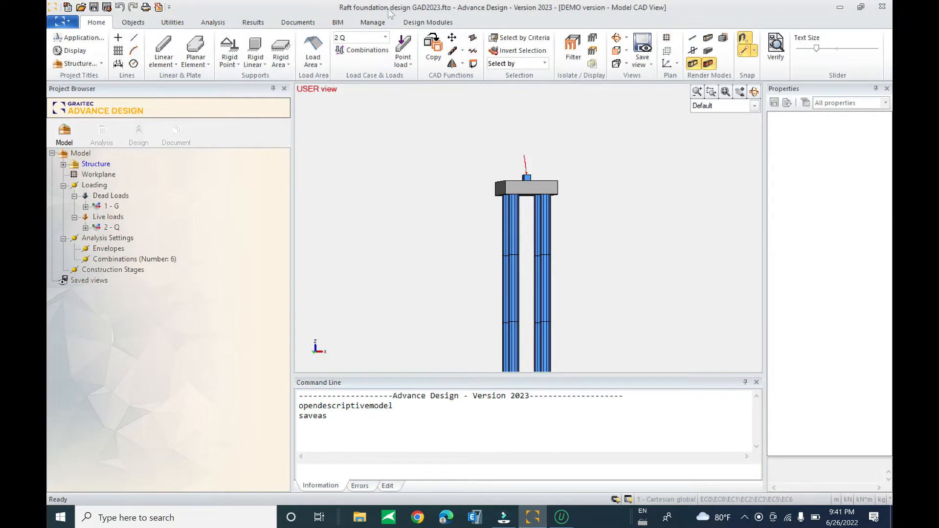
drag(292, 204, 181, 202)
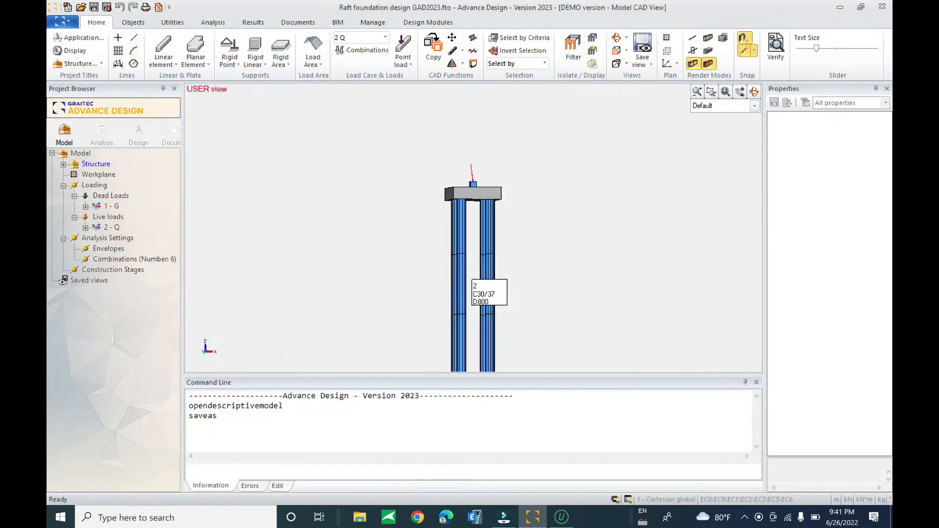
Switch to Microsoft Edge, go to youtube.com and open the channel's own videos in YouTube Studio.
click(446, 518)
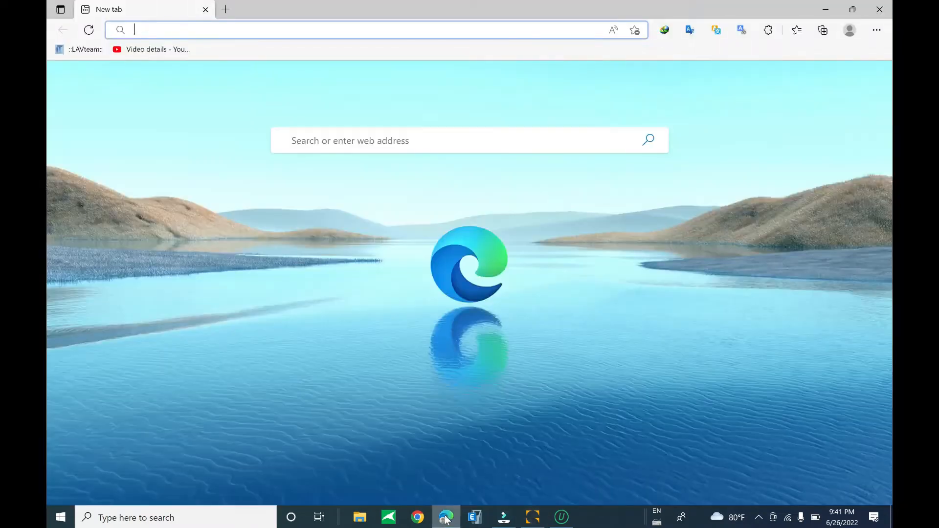
text(youtube.com)
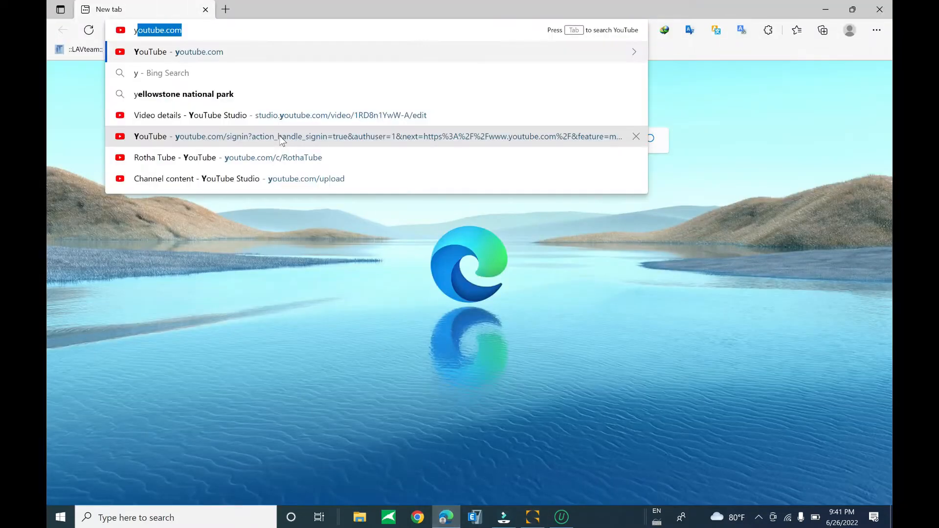
key(Return)
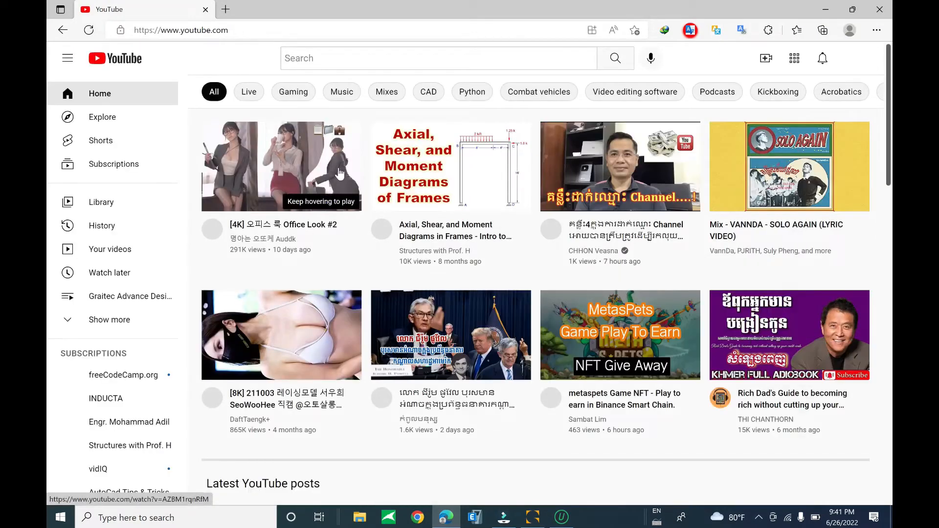
scroll(675, 162, down, 7)
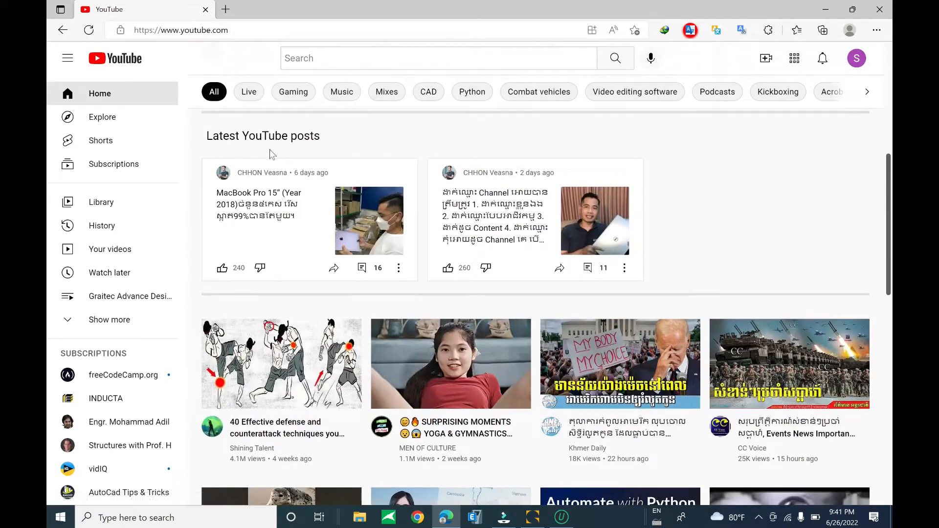
click(118, 249)
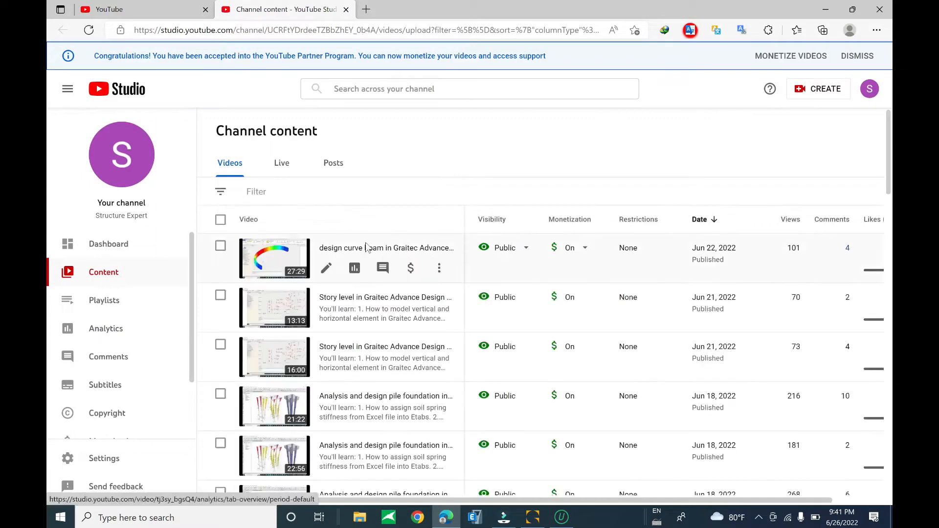
Look through the channel content list for the earlier pile foundation and story level tutorial videos.
scroll(365, 255, down, 4)
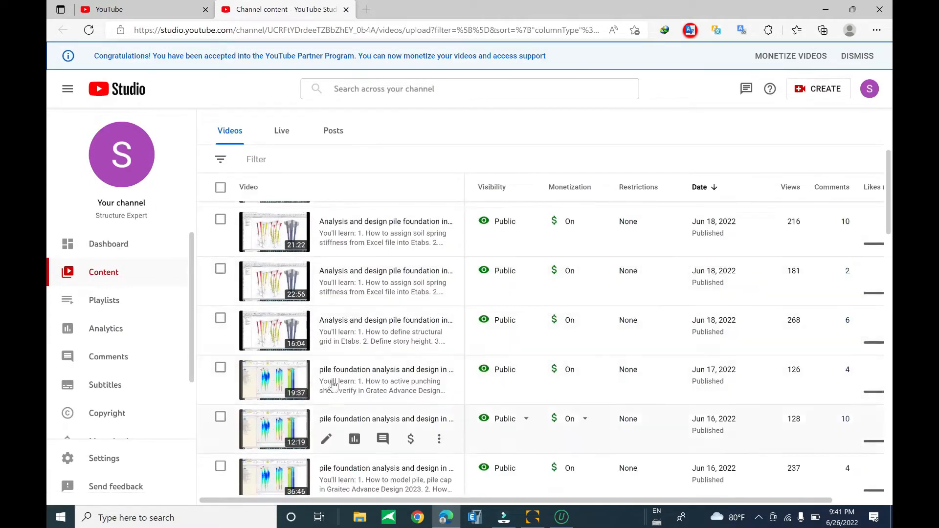
scroll(326, 388, down, 1)
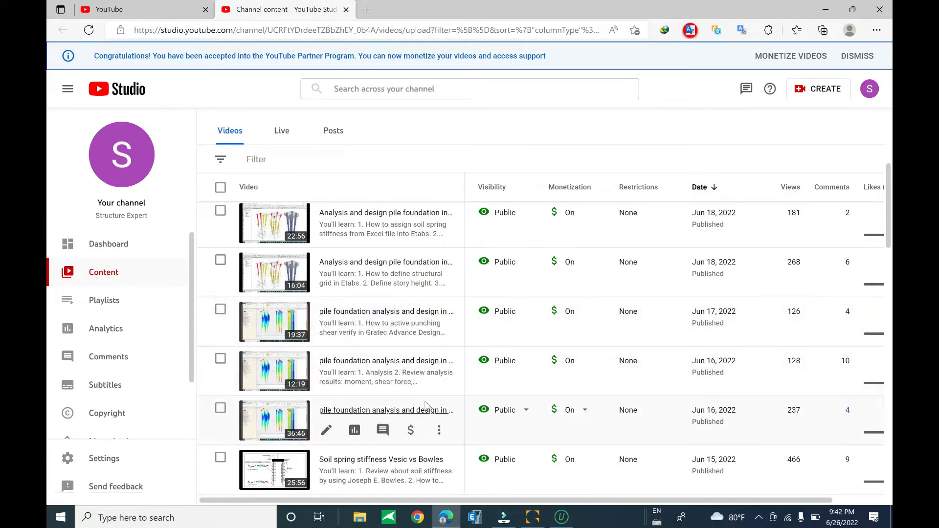
scroll(321, 372, up, 1)
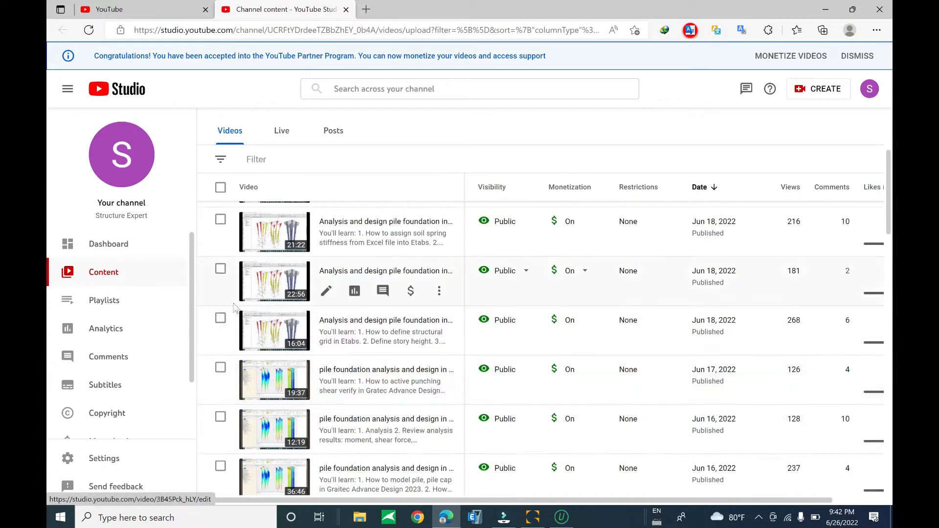
scroll(288, 293, up, 2)
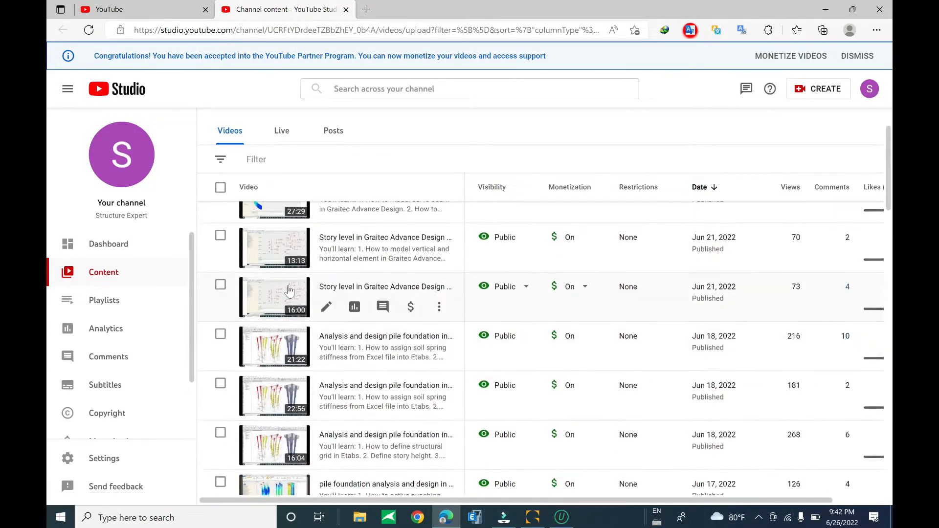
scroll(287, 294, down, 3)
scroll(264, 322, up, 6)
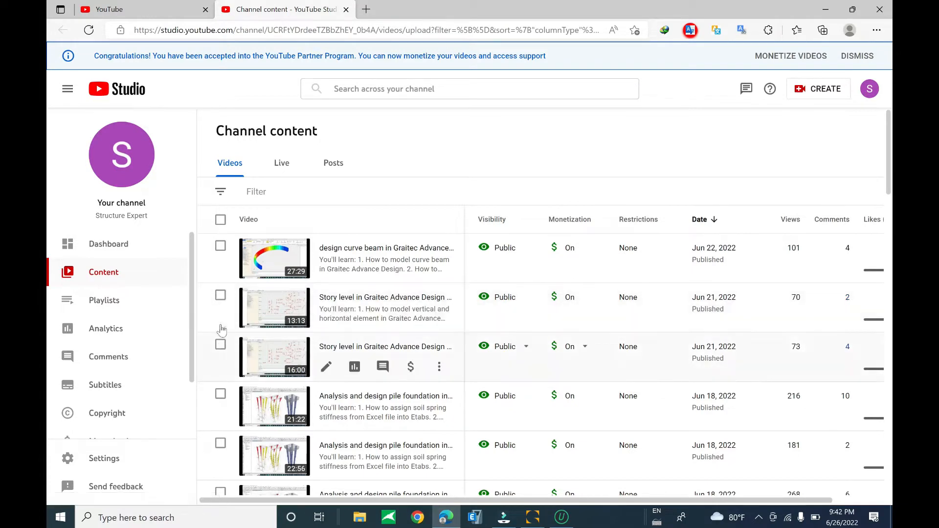
scroll(292, 332, down, 1)
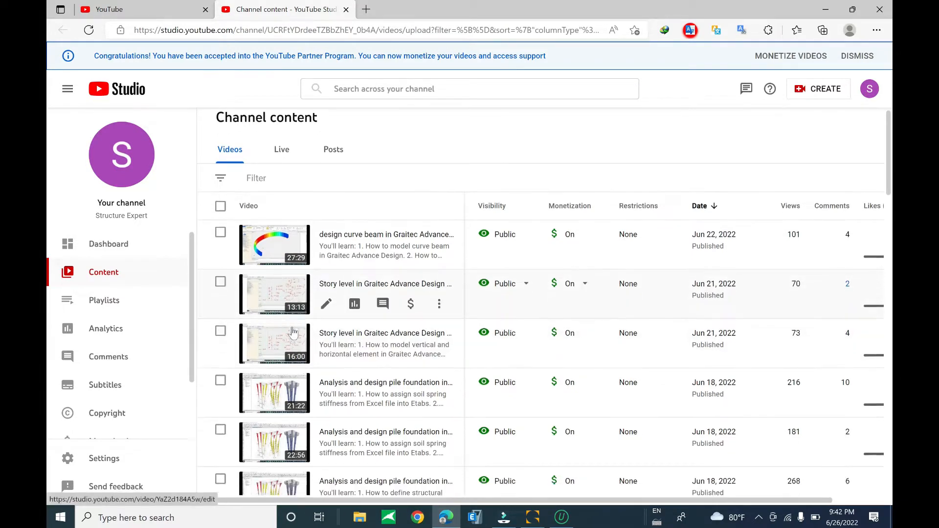
Review the channel's pile foundation and Soil spring stiffness Vesic vs Bowles videos in the content list.
scroll(293, 332, down, 1)
scroll(298, 315, down, 7)
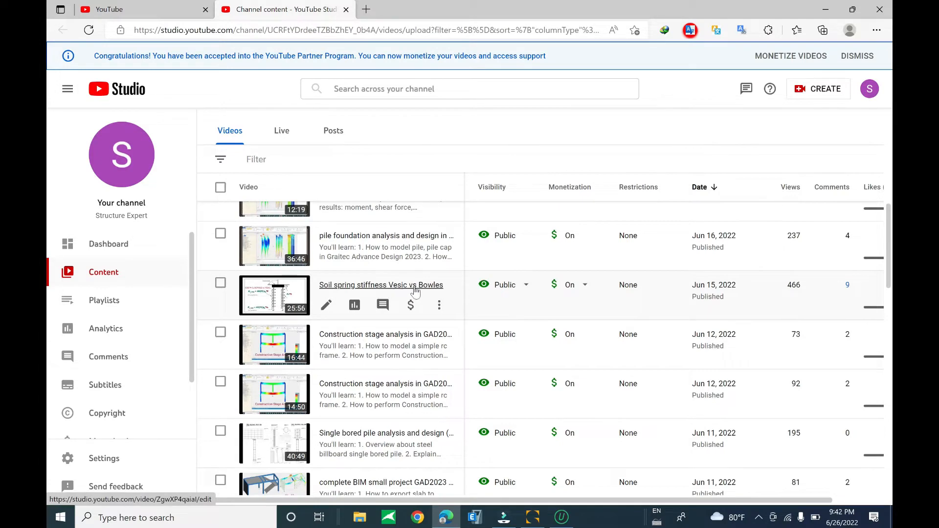
scroll(309, 366, up, 4)
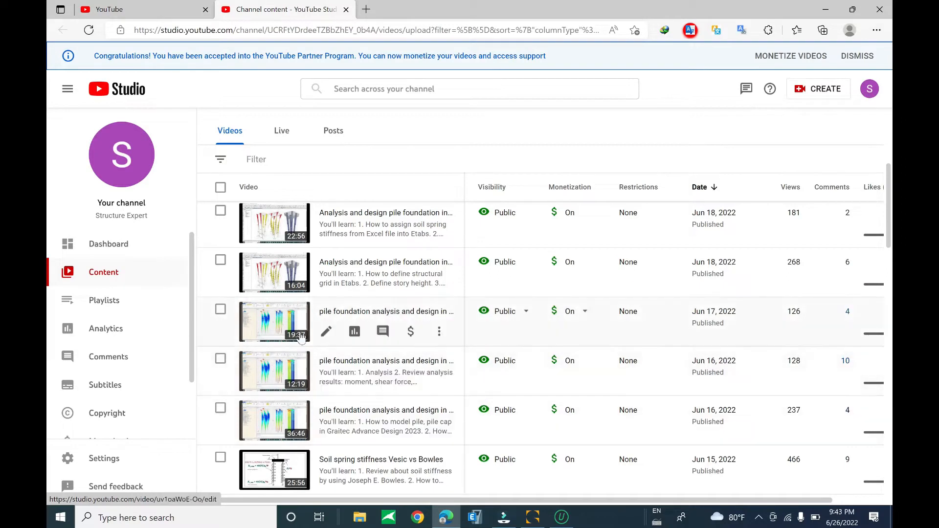
Switch back to Advance Design, show the pile cap model from above at an angle, and shrink the Command Line pane to enlarge the model area.
click(532, 519)
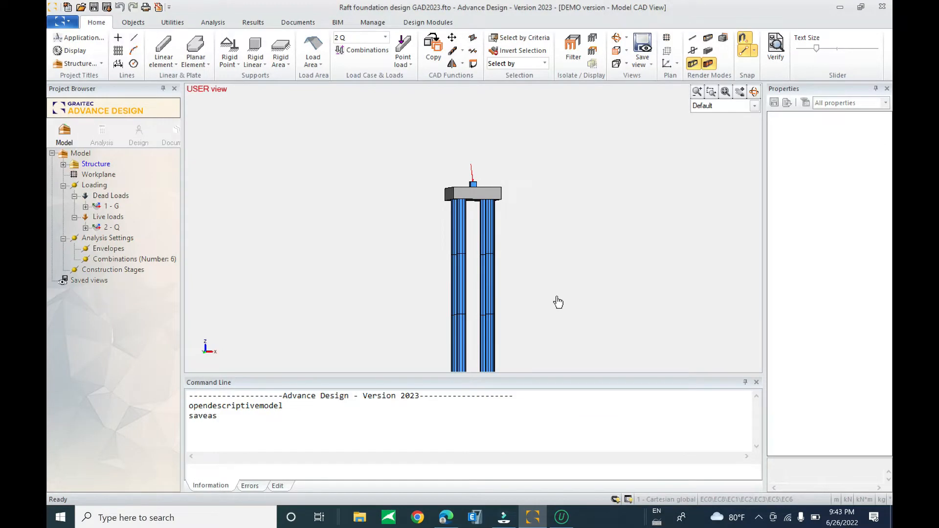
mouse_move(543, 235)
shift+middle_down()
mouse_move(510, 306)
mouse_move(540, 238)
shift+middle_up()
drag(522, 271, 496, 268)
drag(624, 375, 612, 434)
drag(592, 327, 612, 280)
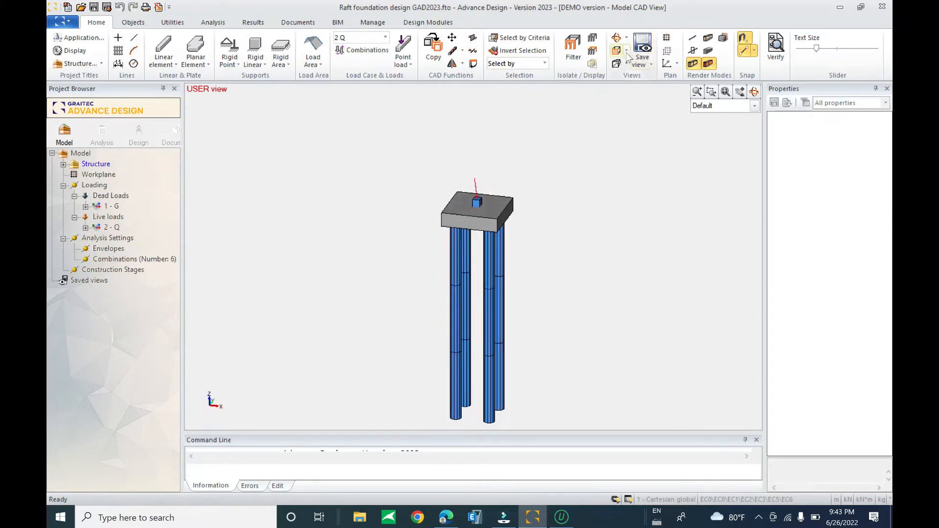
Display the workplane grid around the pile cap model, trying its visibility off and on.
click(667, 38)
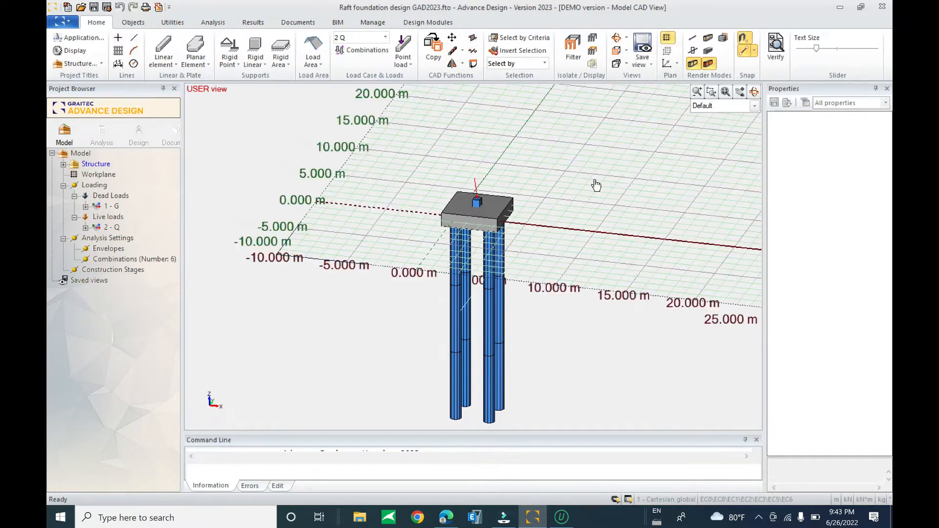
right_click(591, 196)
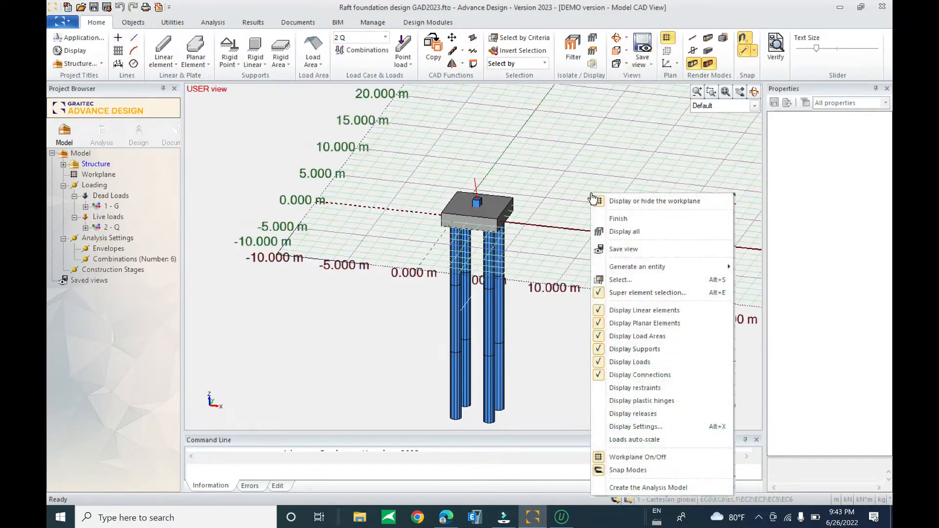
click(645, 458)
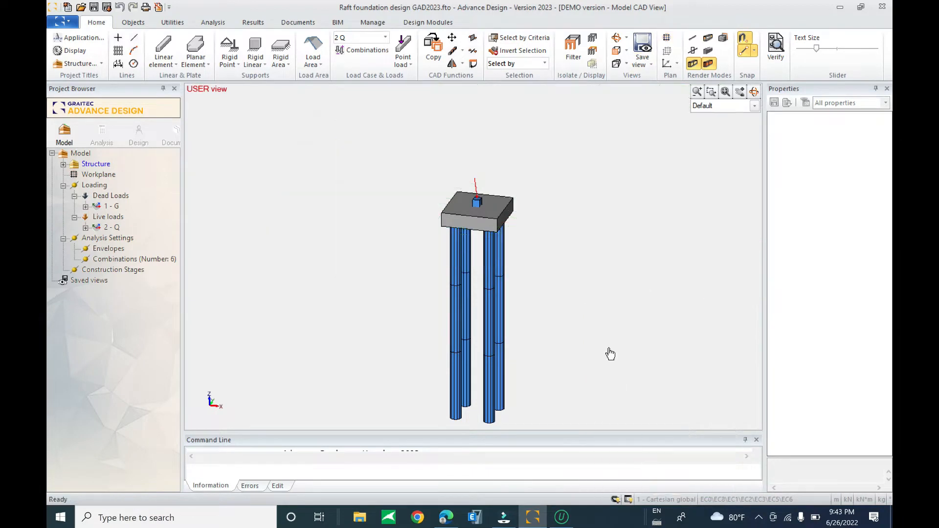
right_click(592, 198)
click(646, 457)
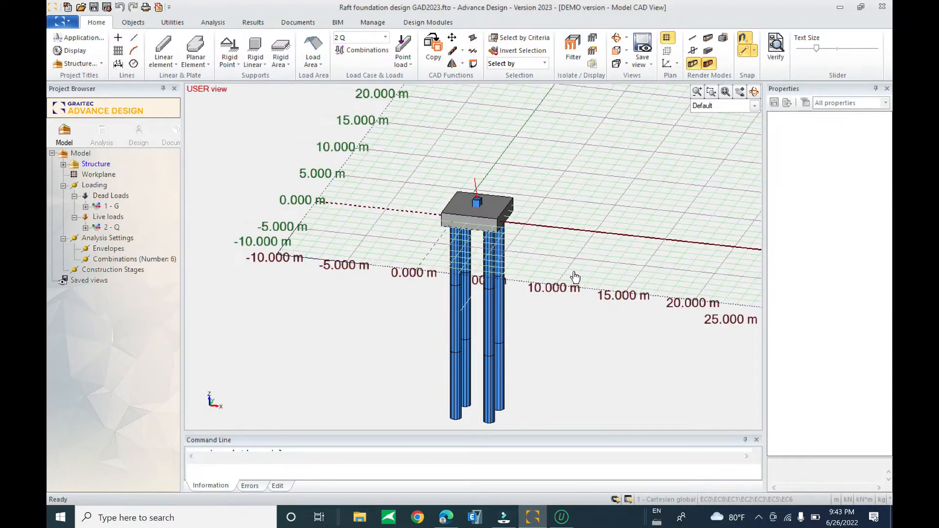
middle_drag(575, 277, 560, 314)
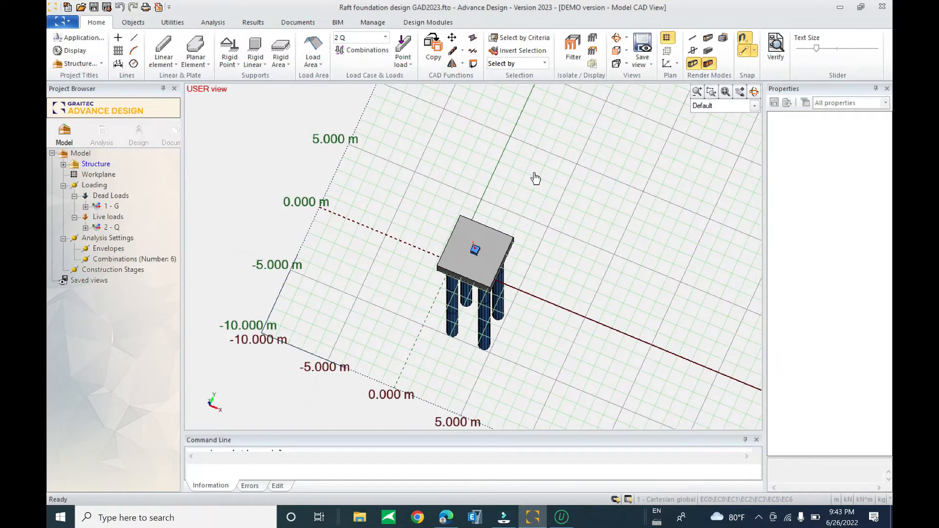
Look at the model from the top and render linear and planar elements as simple axes and outlines.
click(626, 50)
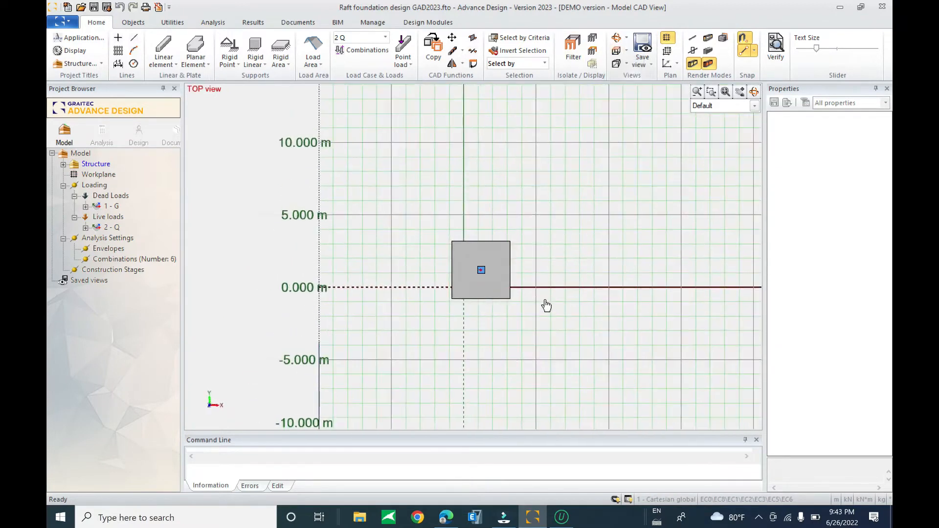
click(697, 43)
scroll(490, 295, up, 6)
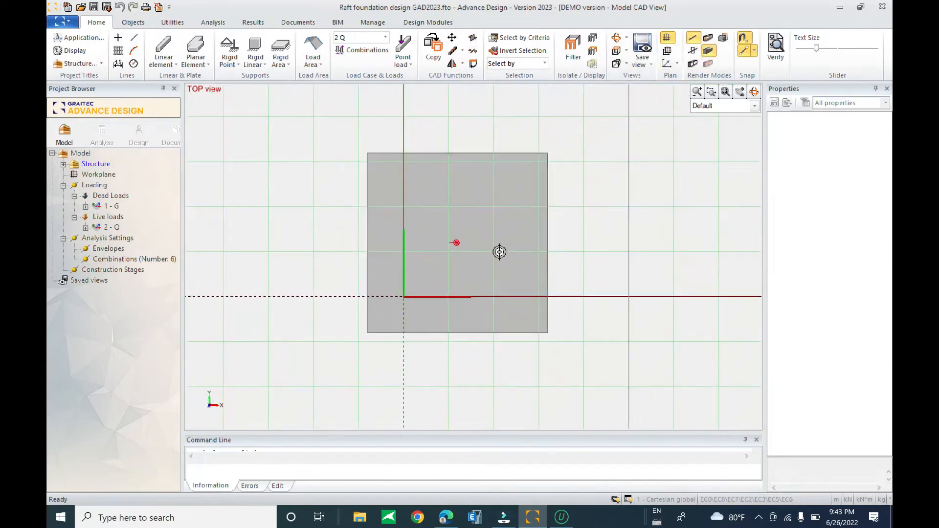
scroll(500, 252, up, 1)
scroll(562, 201, down, 2)
click(708, 37)
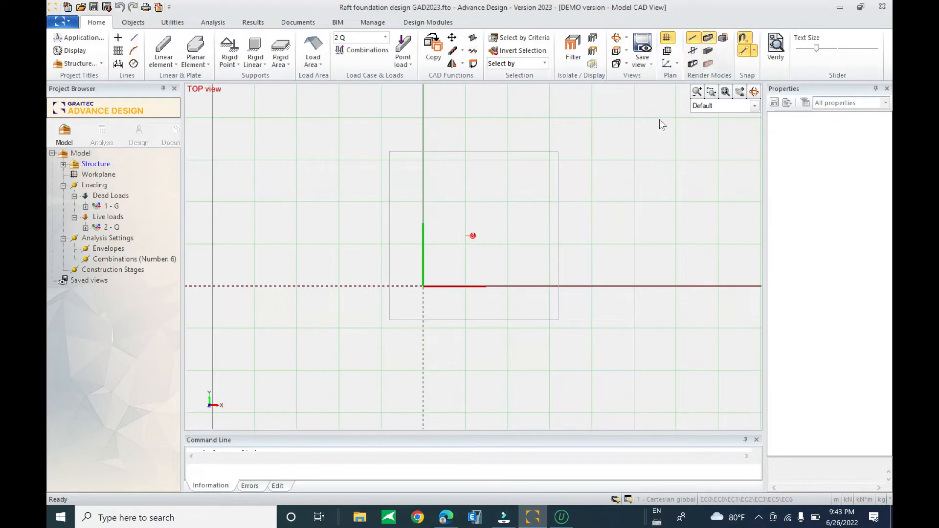
middle_drag(566, 300, 570, 274)
scroll(546, 254, down, 2)
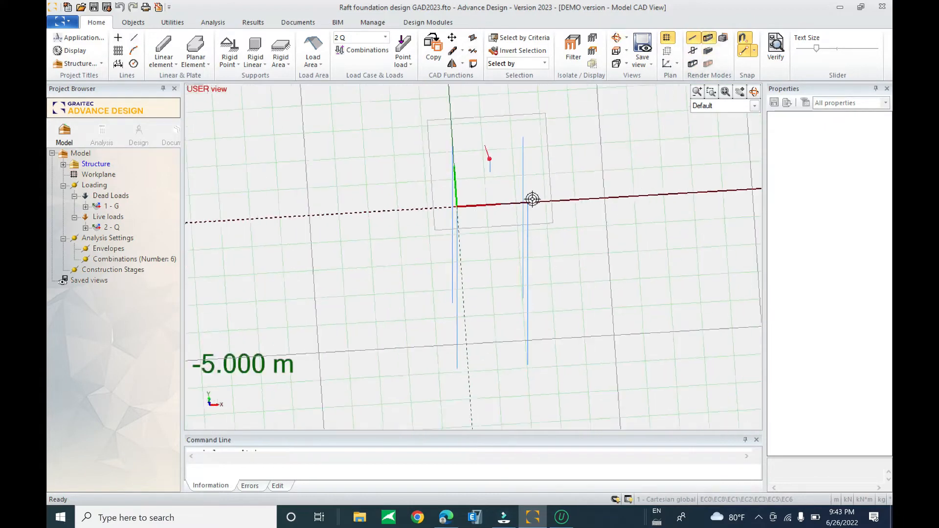
middle_drag(509, 329, 496, 264)
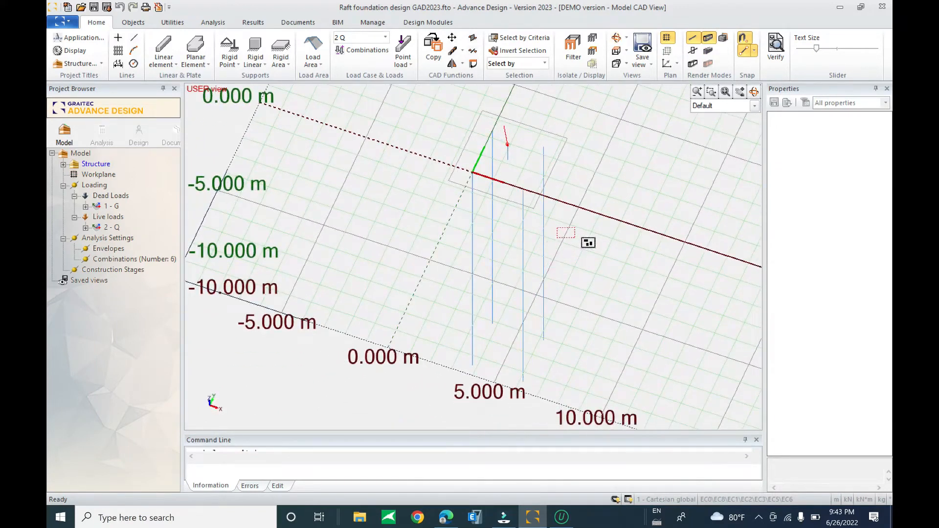
click(661, 246)
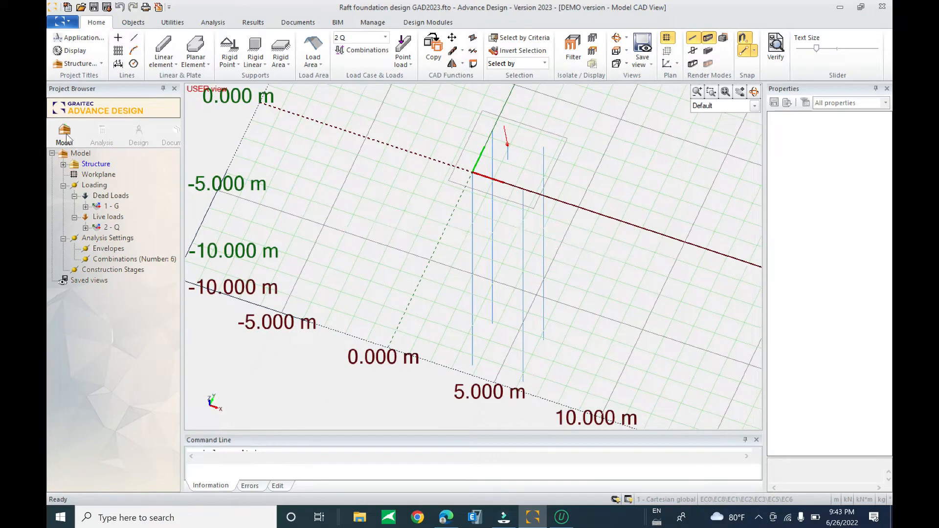
click(87, 165)
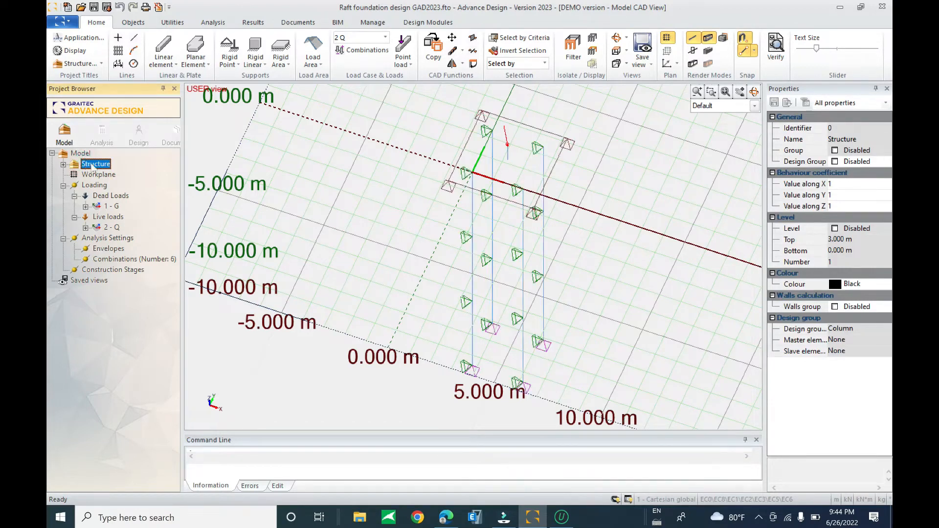
shift+middle_drag(608, 327, 541, 167)
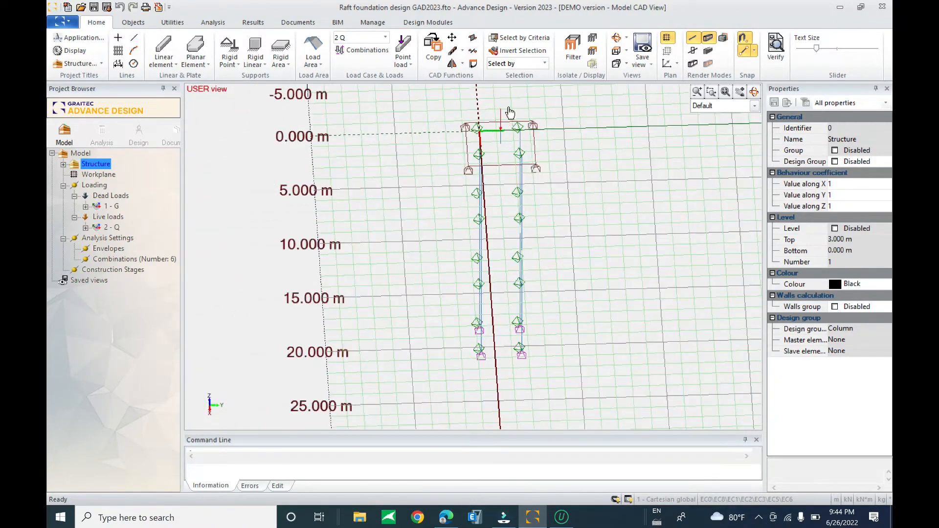
key(Escape)
Select the two piles farther along the Y axis together with the column and its point load on the pile cap.
shift+middle_drag(538, 384, 476, 331)
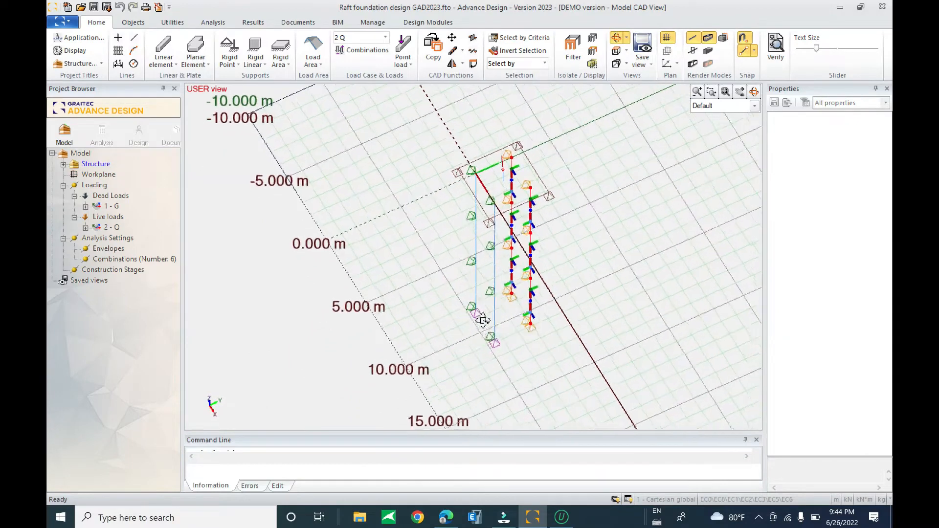
shift+middle_drag(440, 314, 457, 304)
scroll(512, 121, up, 5)
shift+middle_drag(527, 145, 514, 200)
drag(480, 116, 512, 206)
shift+middle_drag(512, 211, 408, 205)
scroll(380, 86, down, 6)
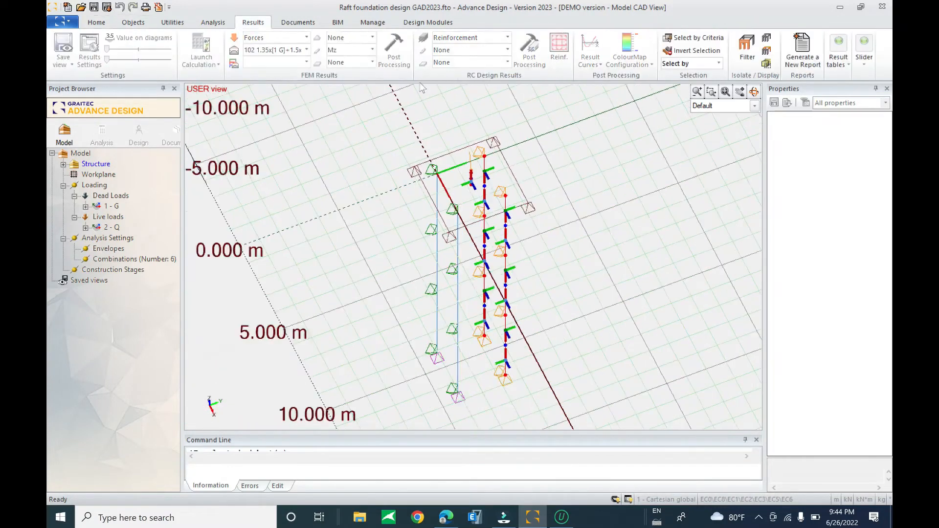
Copy the selected piles, column and load 10 times along Y with vector 0, 2.4, 0 picked between two pile heads, previewing the result first.
click(94, 22)
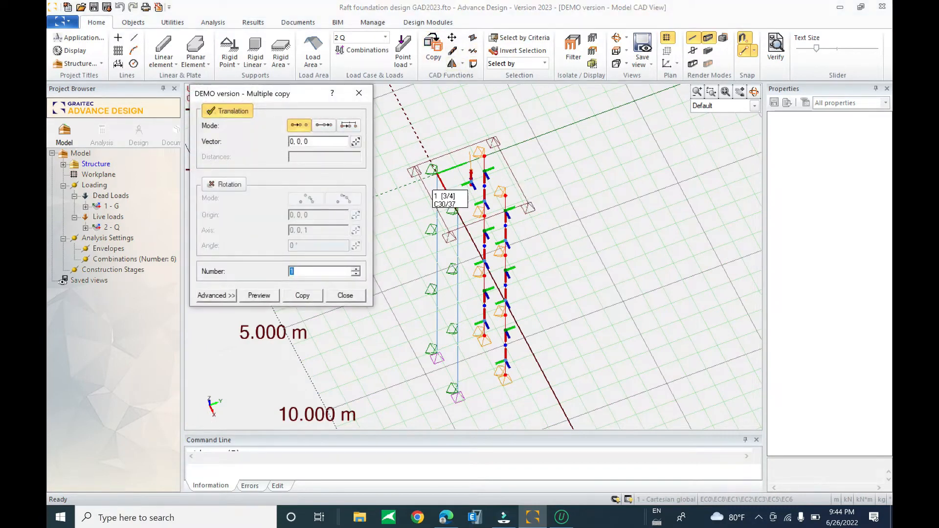
click(357, 142)
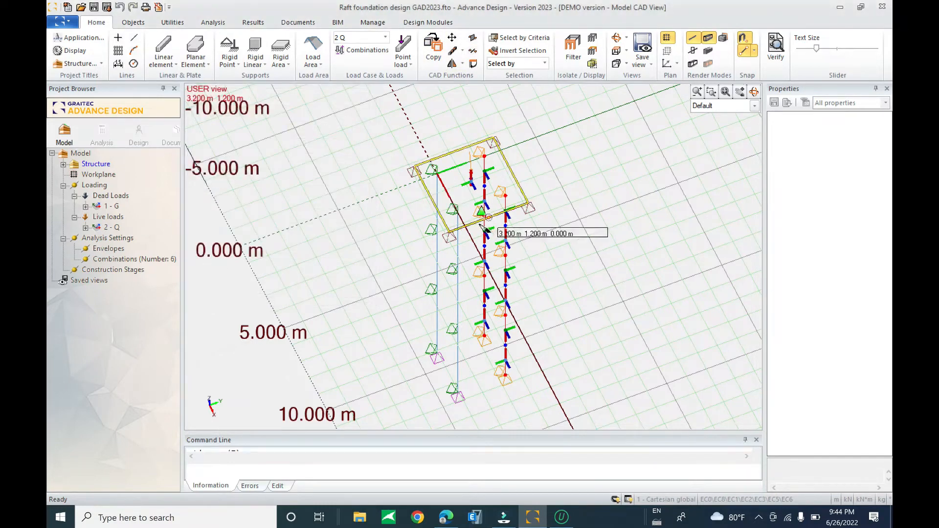
click(458, 213)
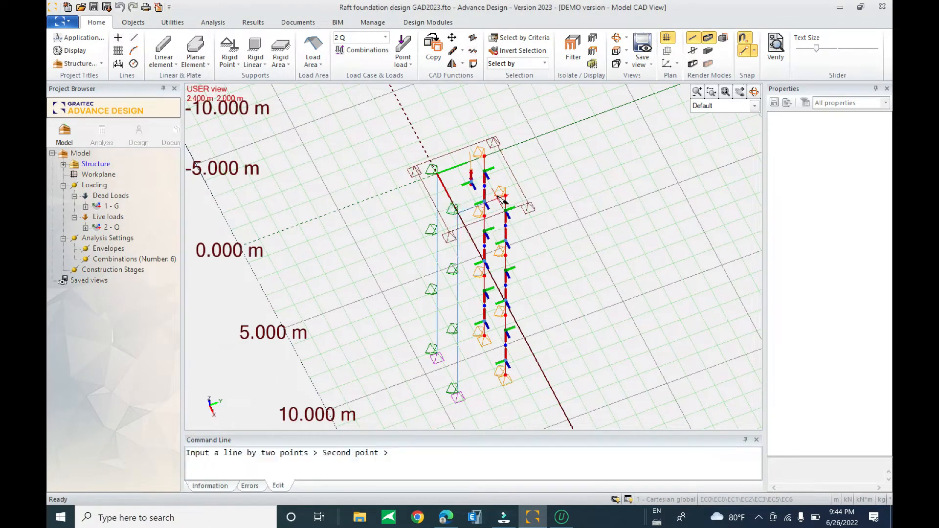
click(505, 197)
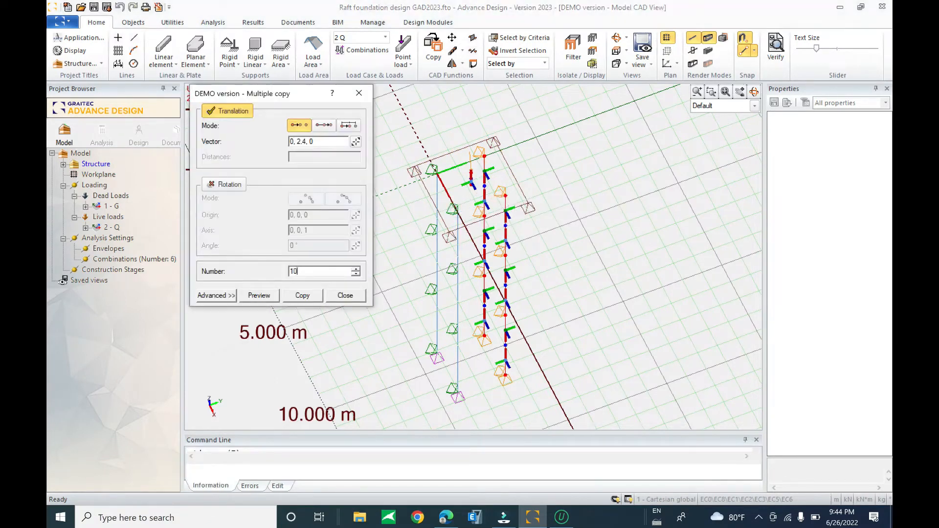
click(259, 295)
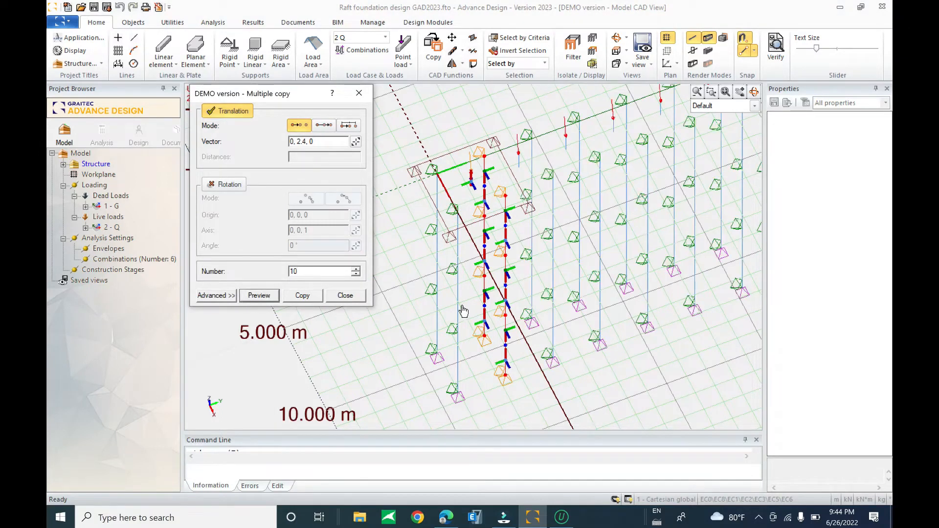
scroll(580, 255, down, 5)
shift+middle_drag(674, 234, 665, 254)
scroll(665, 254, up, 5)
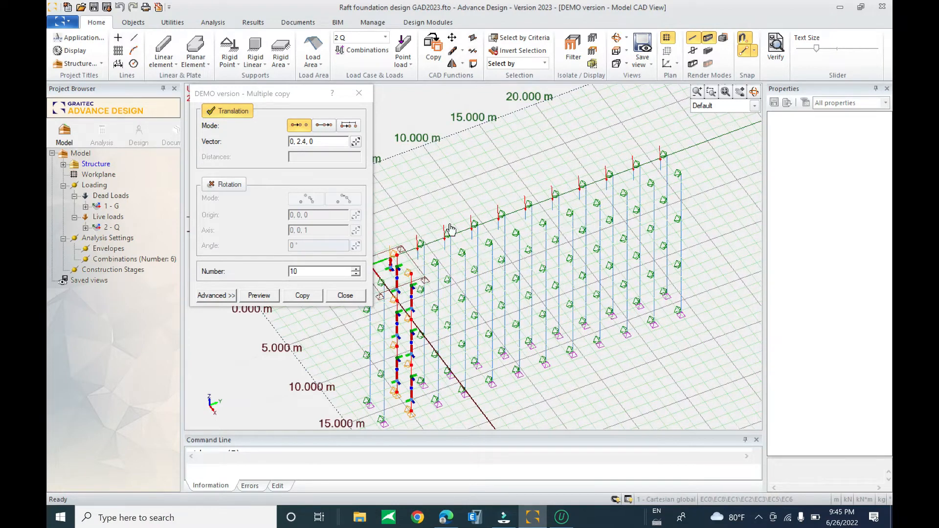
click(307, 296)
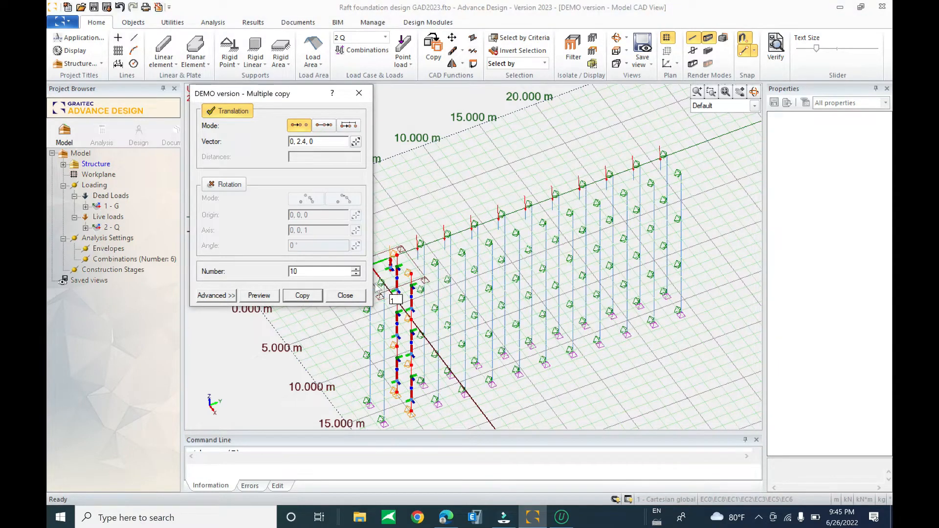
click(345, 295)
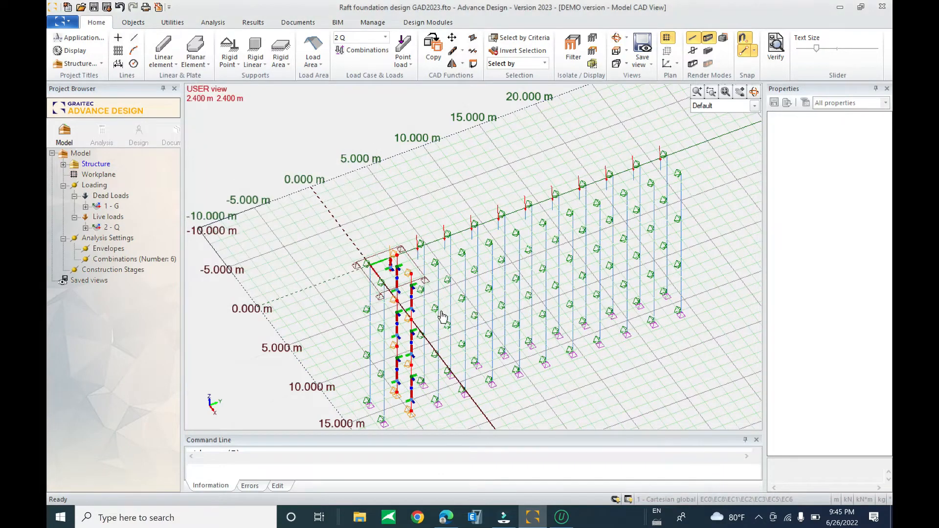
Select the whole row of piles lying on the Y axis together with all columns and point loads.
middle_drag(425, 308, 522, 267)
drag(465, 112, 520, 431)
middle_drag(580, 289, 414, 306)
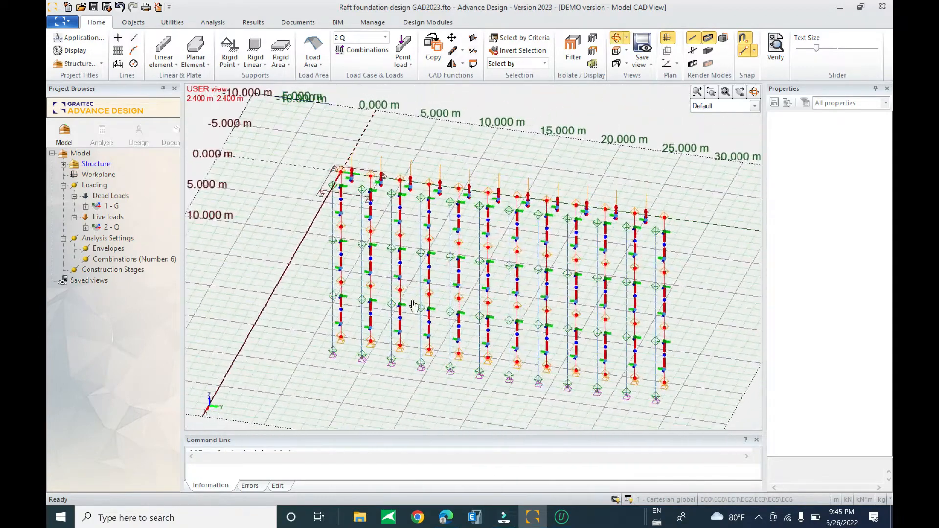
Start a multiple copy of the selected row and define its translation vector -2.4, 0, 0 between two pile heads along X.
click(434, 44)
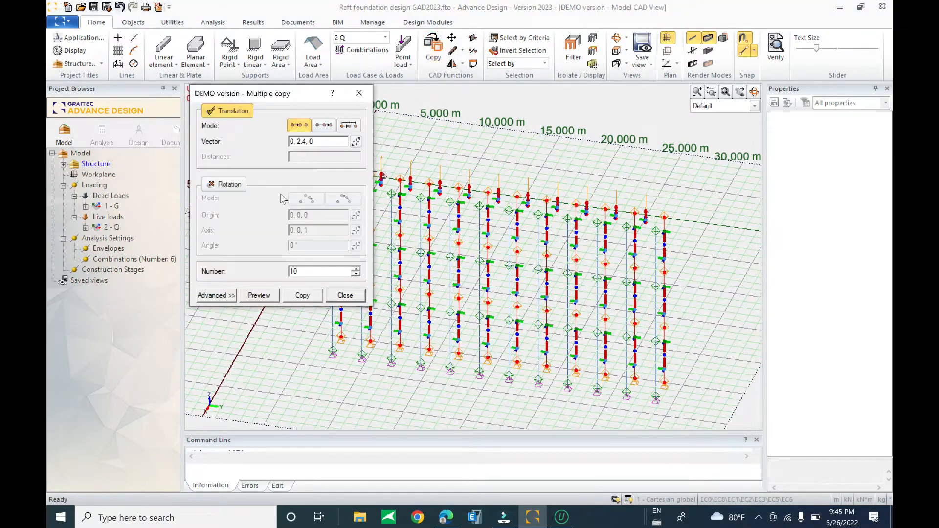
click(355, 142)
scroll(352, 161, up, 3)
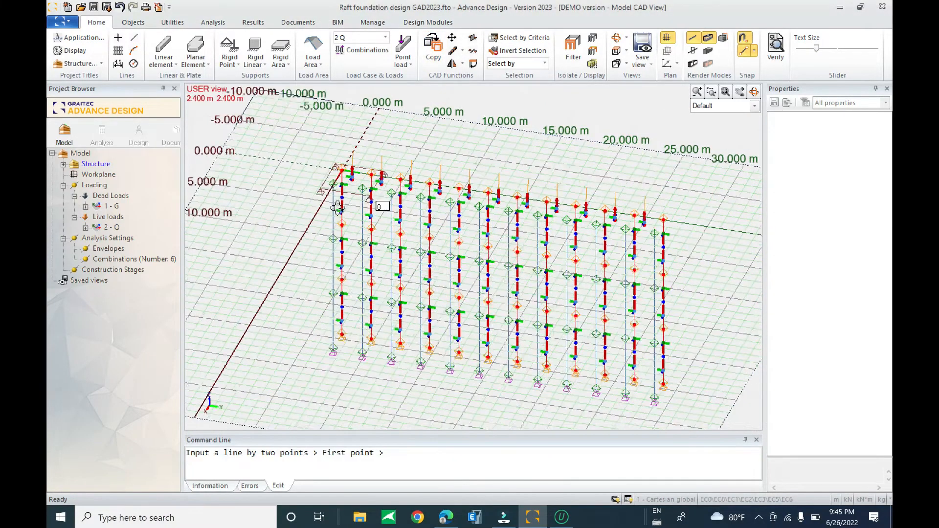
scroll(372, 128, up, 5)
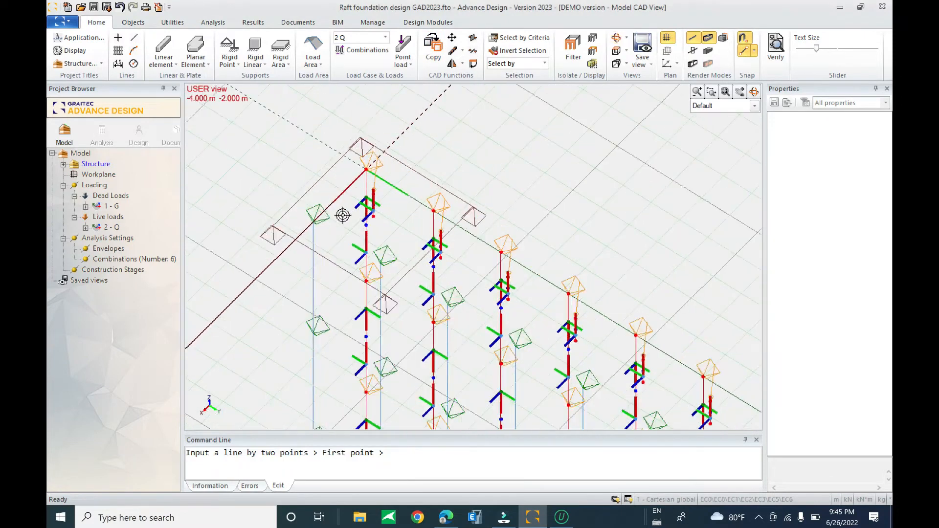
click(320, 226)
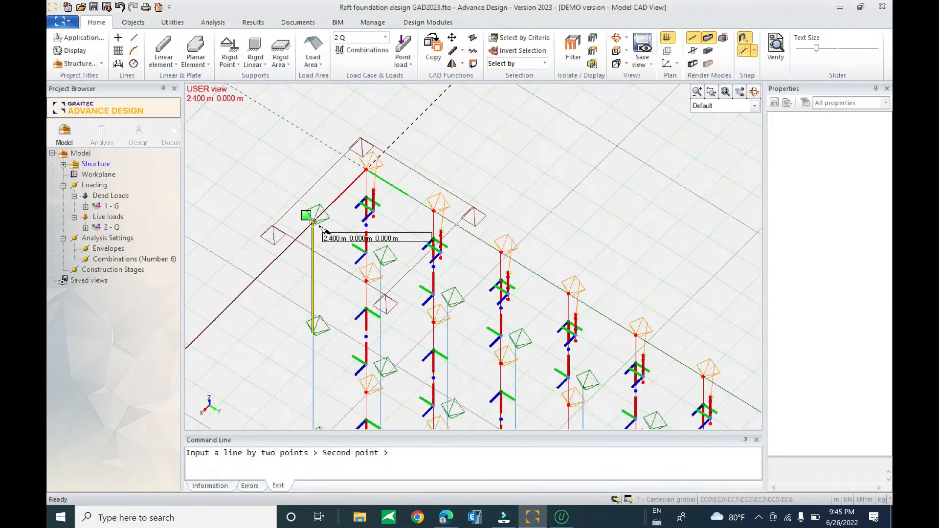
click(368, 171)
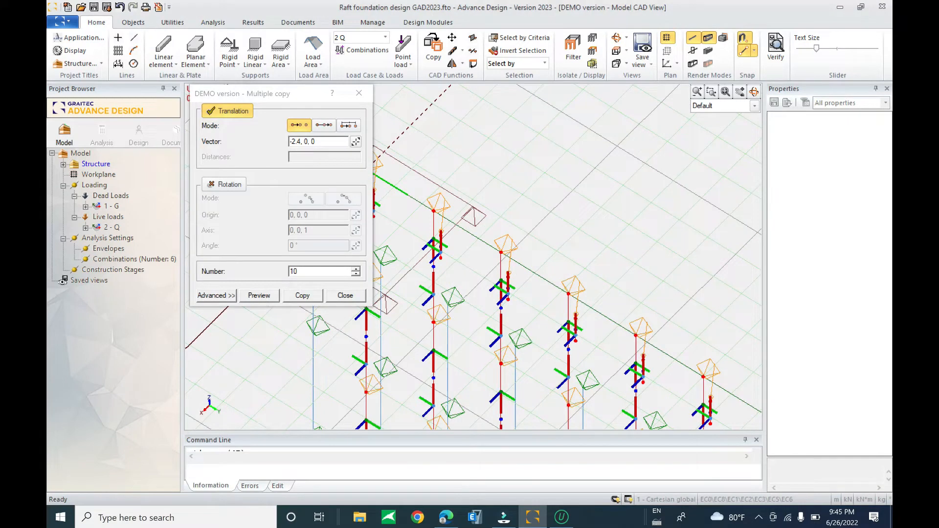
Make 13 copies of the row along negative X, previewing the grid first, and clear the selection.
click(304, 271)
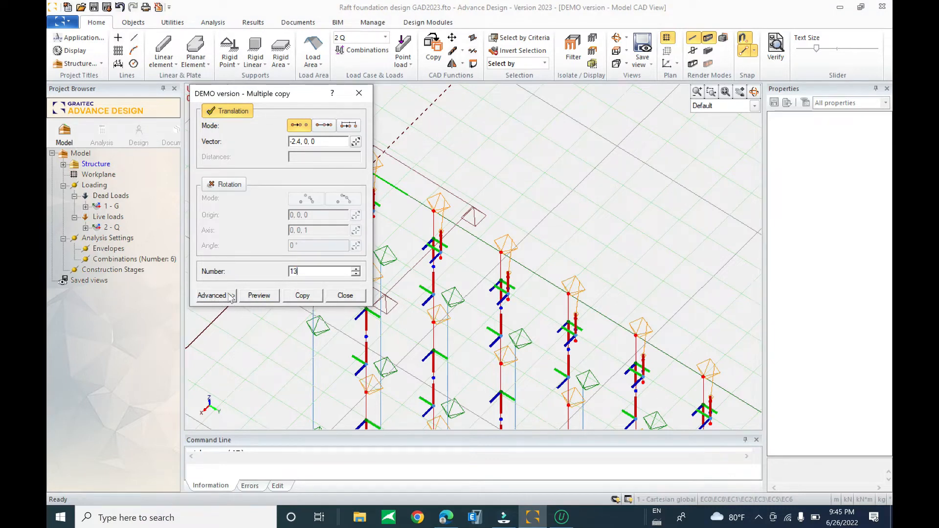
click(259, 296)
scroll(529, 211, down, 5)
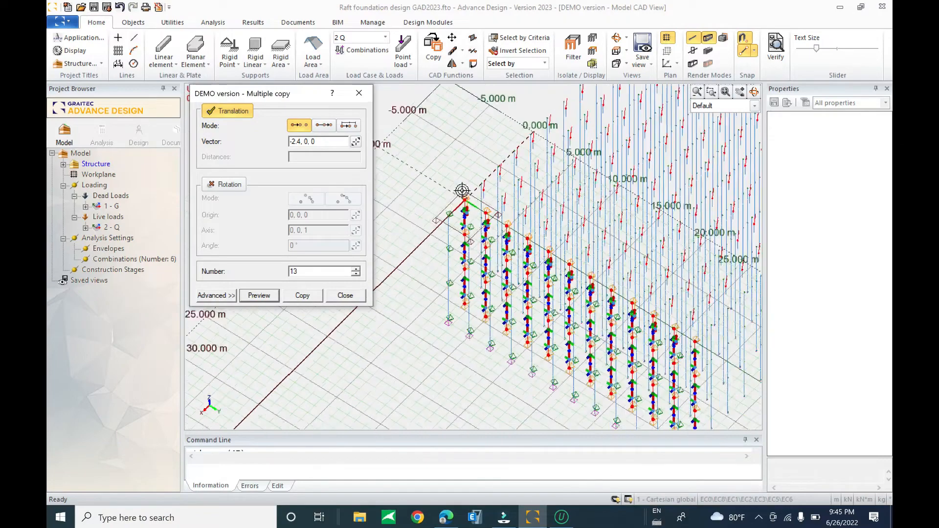
mouse_move(691, 258)
shift+middle_down()
mouse_move(655, 230)
mouse_move(598, 215)
mouse_move(650, 225)
mouse_move(685, 273)
mouse_move(701, 272)
mouse_move(694, 266)
shift+middle_up()
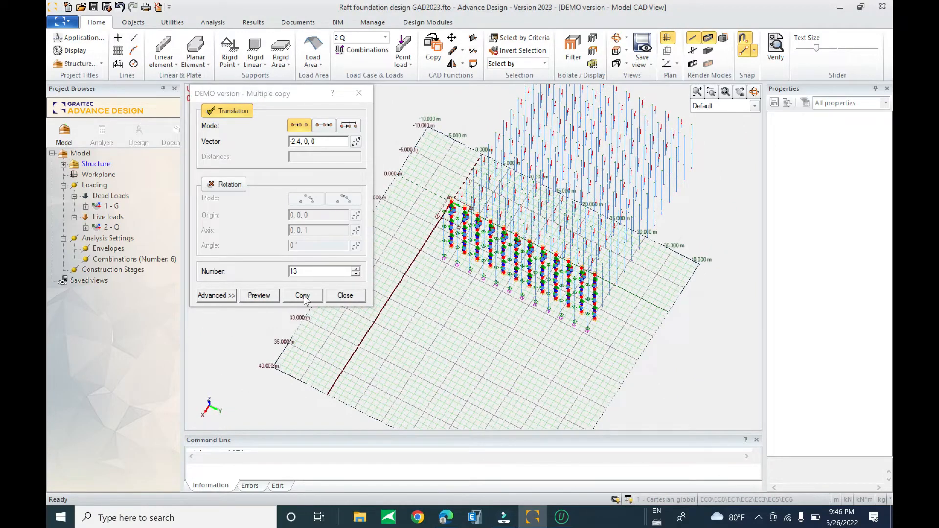
click(302, 296)
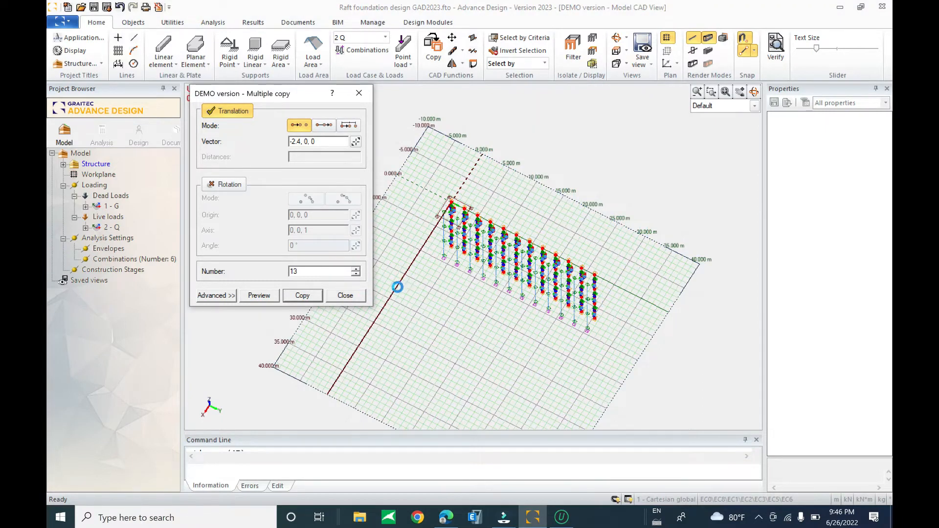
click(346, 295)
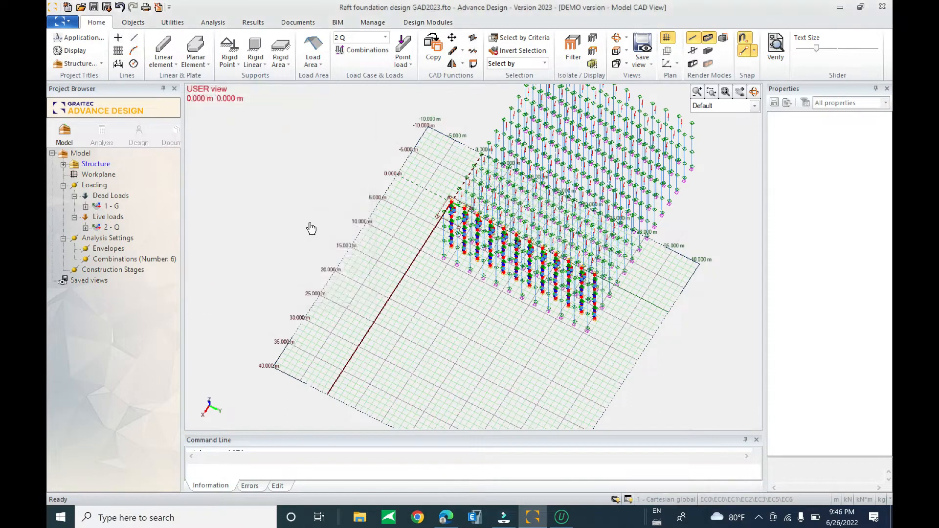
key(Escape)
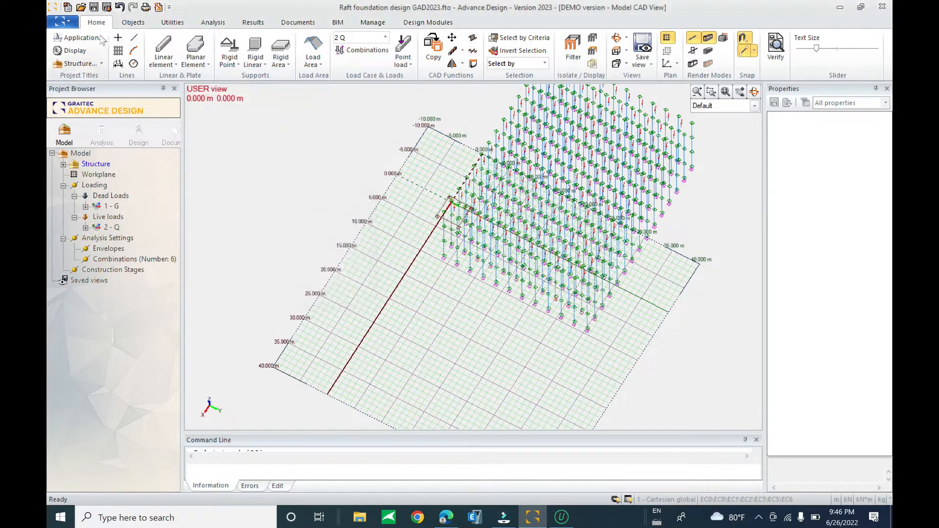
Save the model and show it from the top with the workplane fitted to the whole pile grid.
click(93, 7)
click(616, 50)
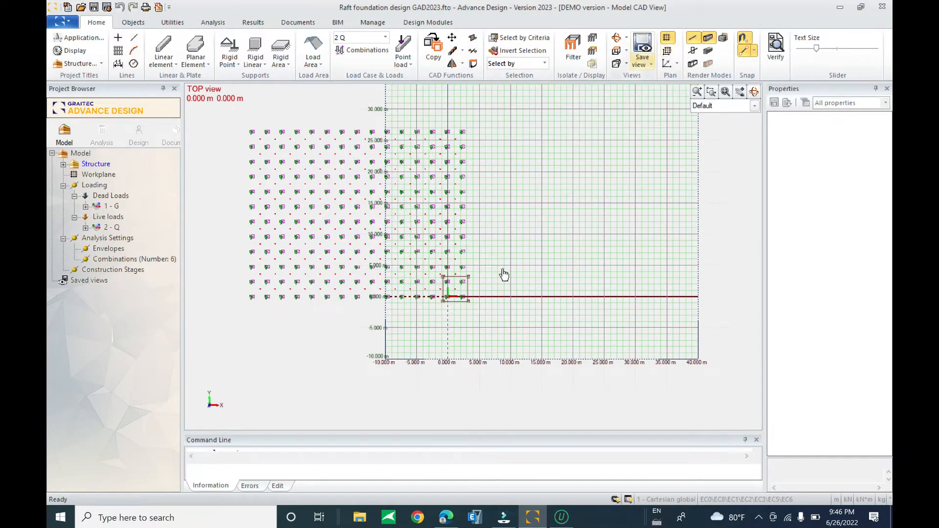
click(667, 51)
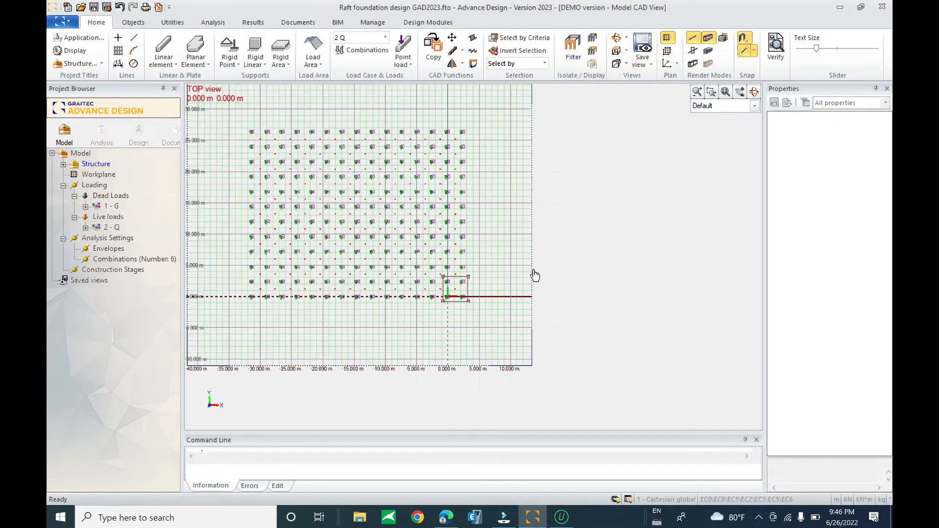
Examine the original pile cap plate at the origin and how it sits against the pile grid, ending in the top view.
scroll(595, 333, up, 5)
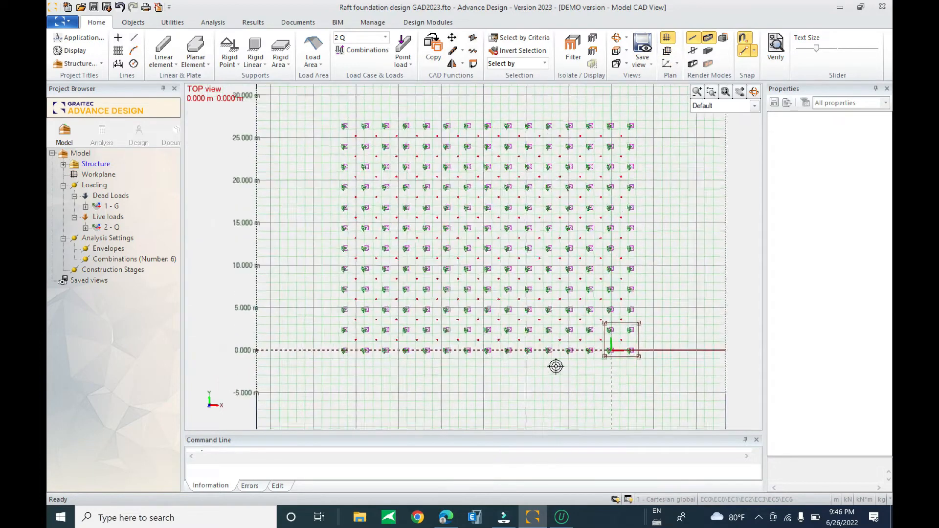
scroll(662, 349, up, 3)
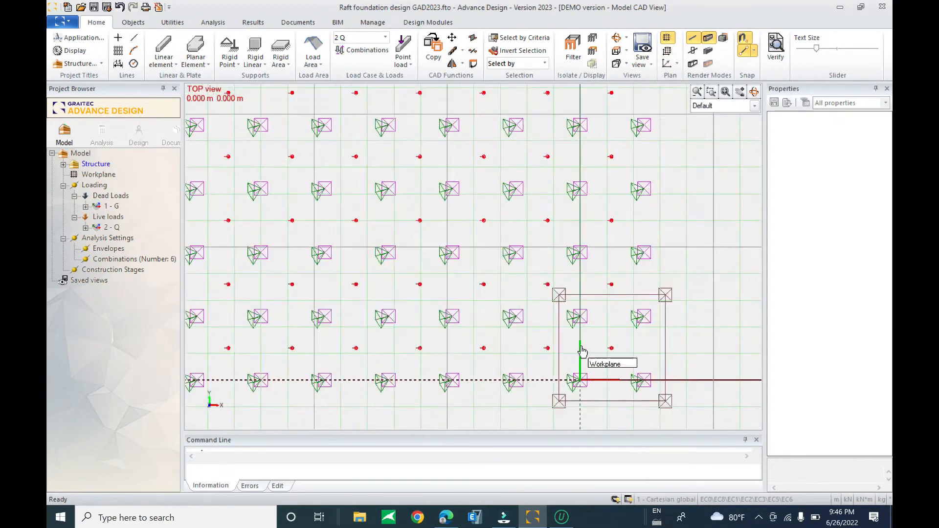
mouse_move(593, 356)
shift+middle_down()
mouse_move(587, 348)
mouse_move(601, 372)
shift+middle_up()
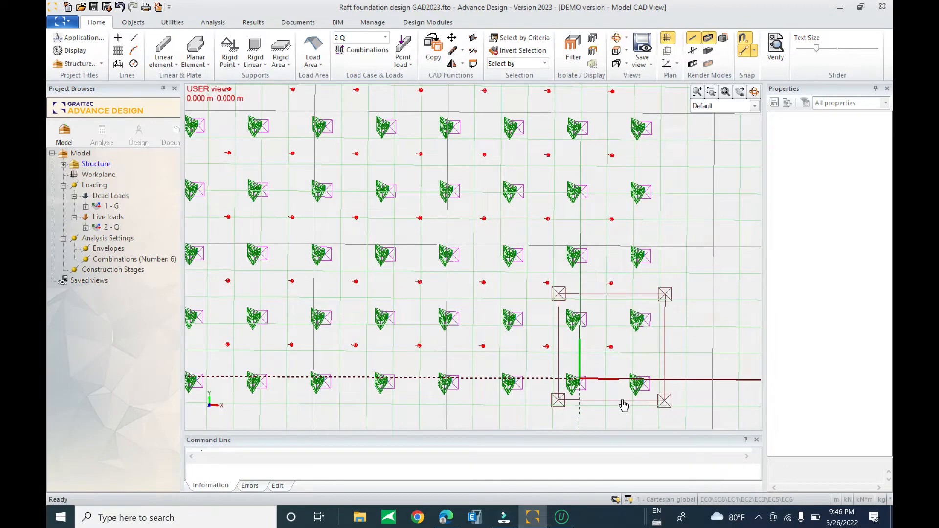
click(620, 404)
scroll(592, 330, down, 5)
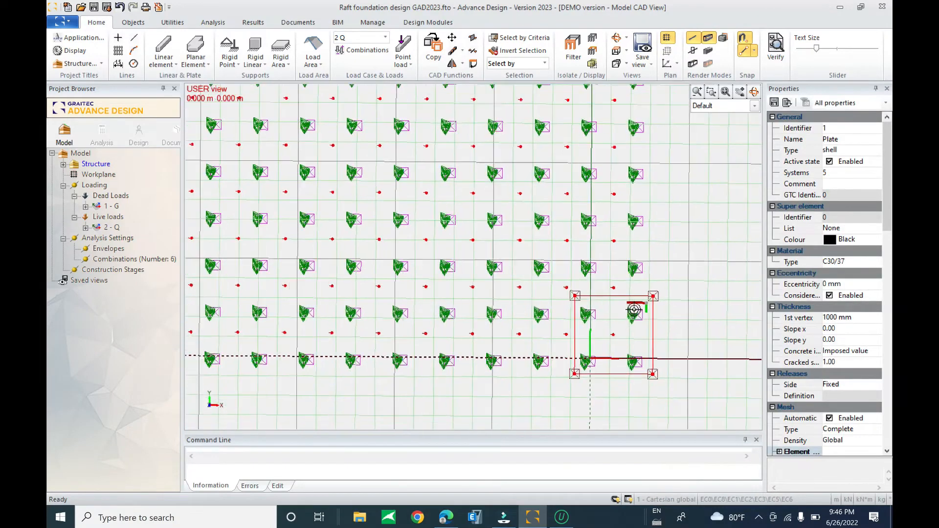
scroll(611, 340, up, 3)
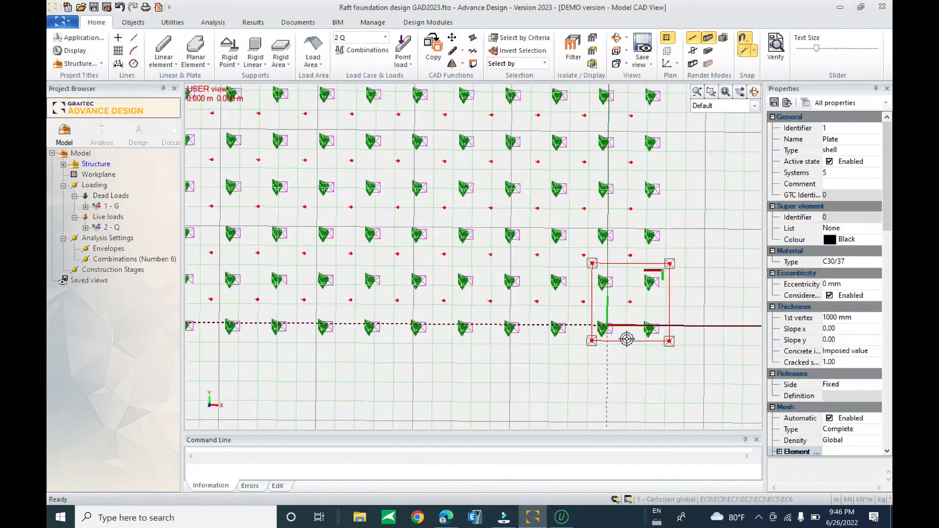
scroll(651, 343, down, 2)
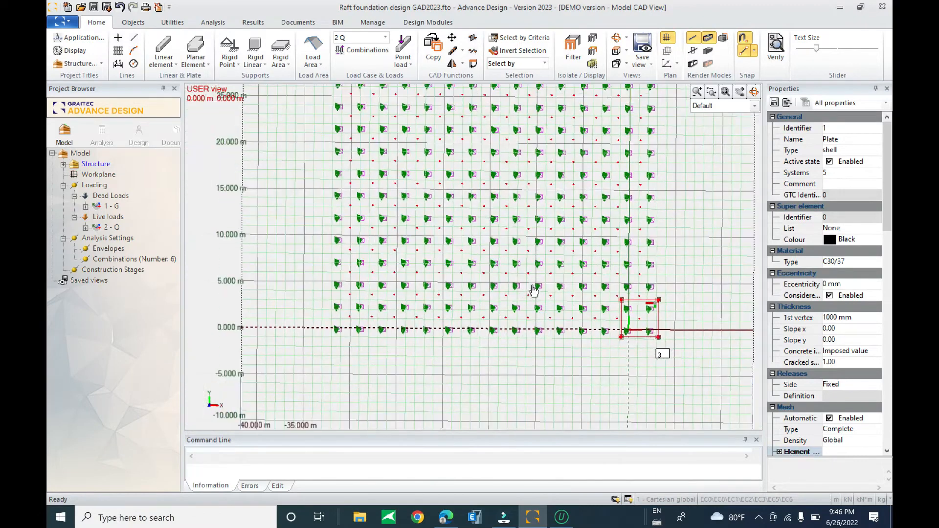
shift+middle_drag(501, 286, 499, 295)
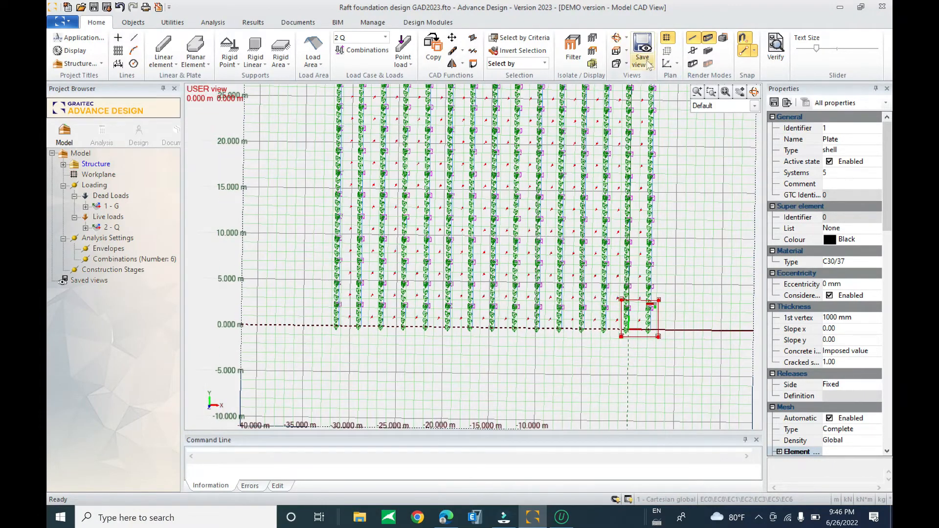
click(616, 50)
scroll(661, 326, up, 3)
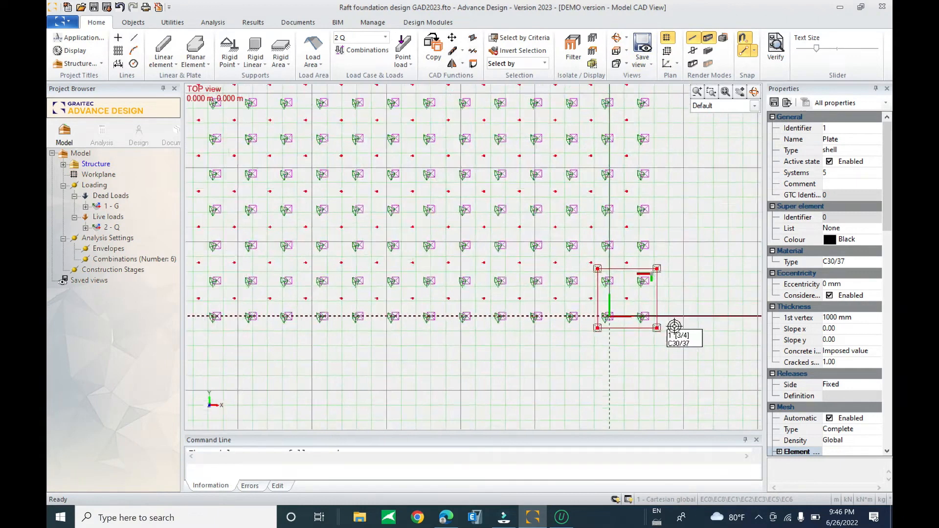
scroll(690, 329, down, 2)
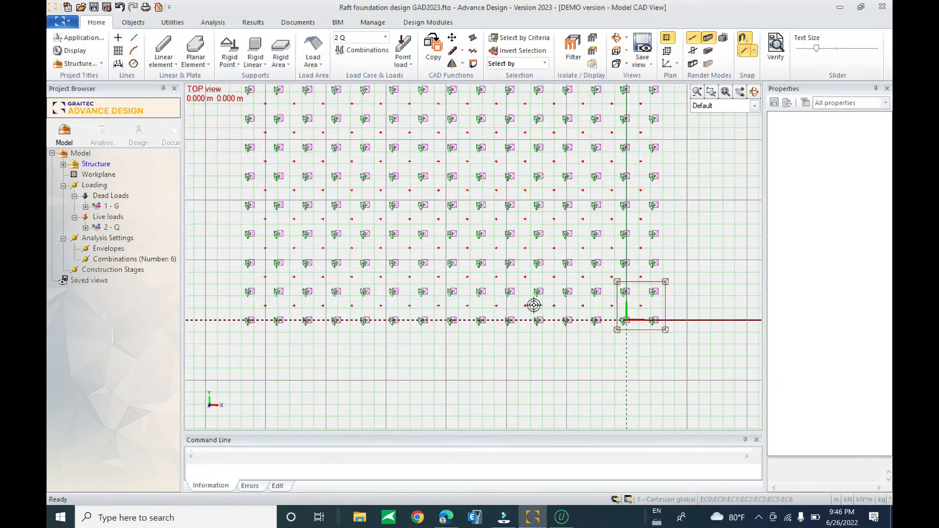
Start a new planar element for the raft and set its thickness to 1500 mm.
click(196, 44)
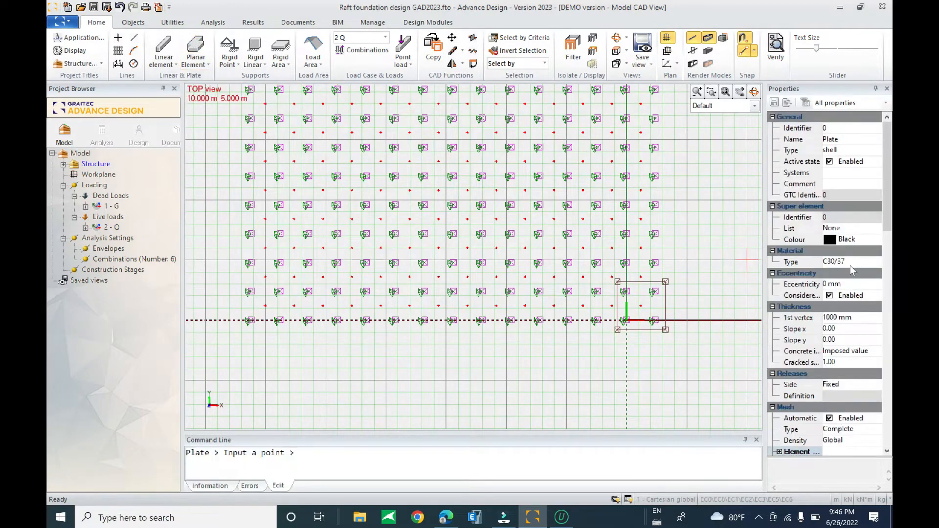
click(851, 263)
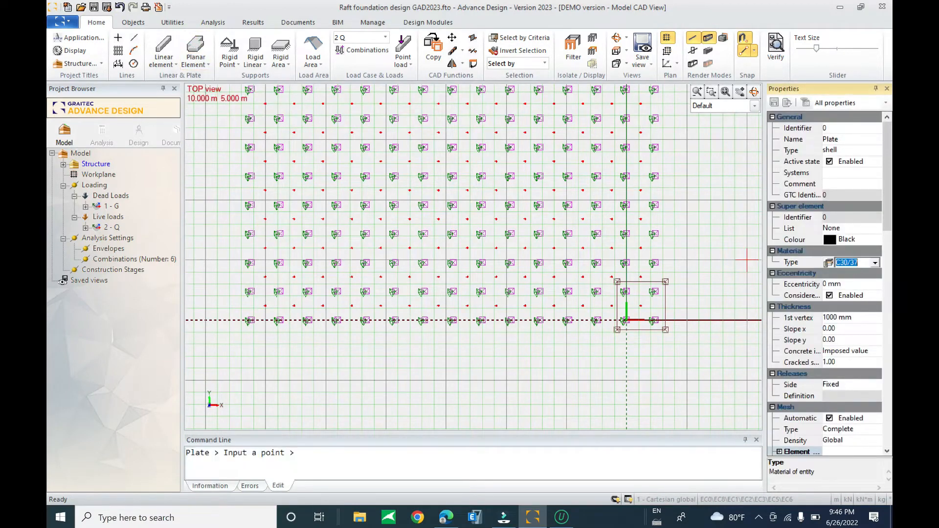
click(858, 318)
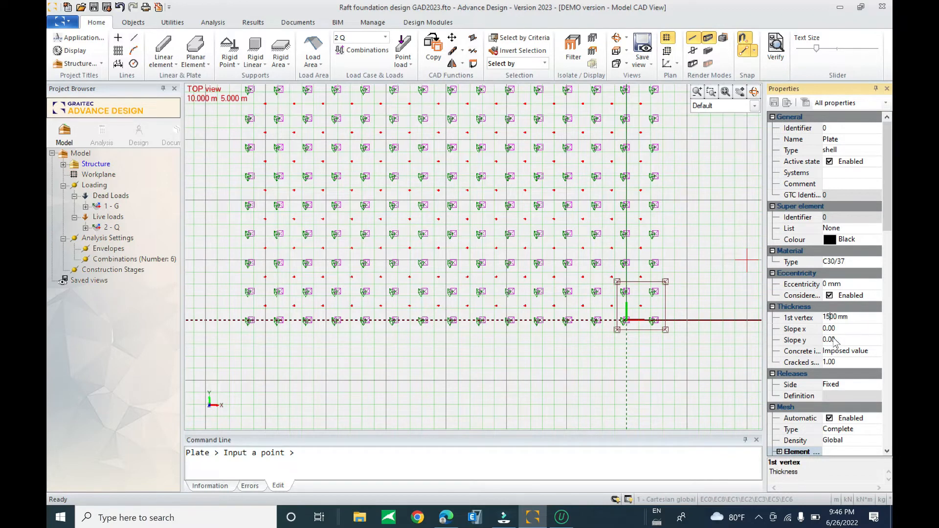
key(Return)
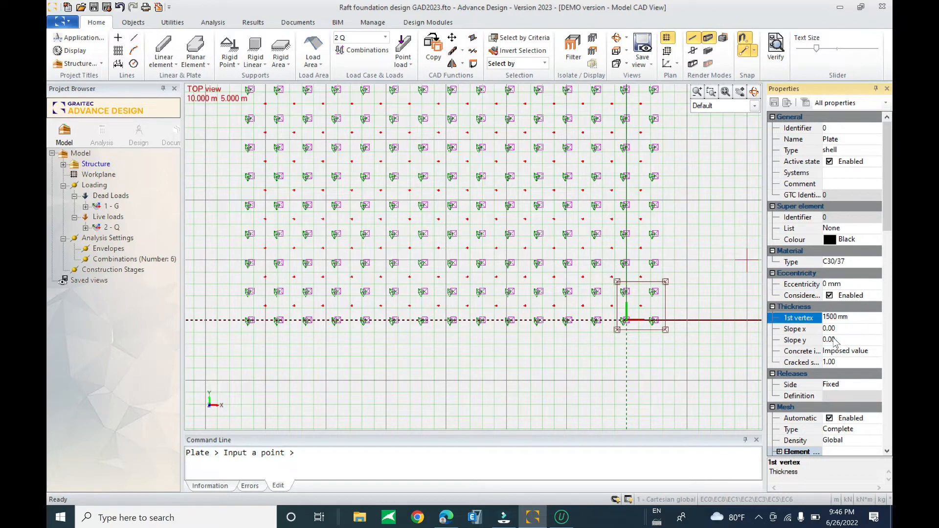
click(655, 320)
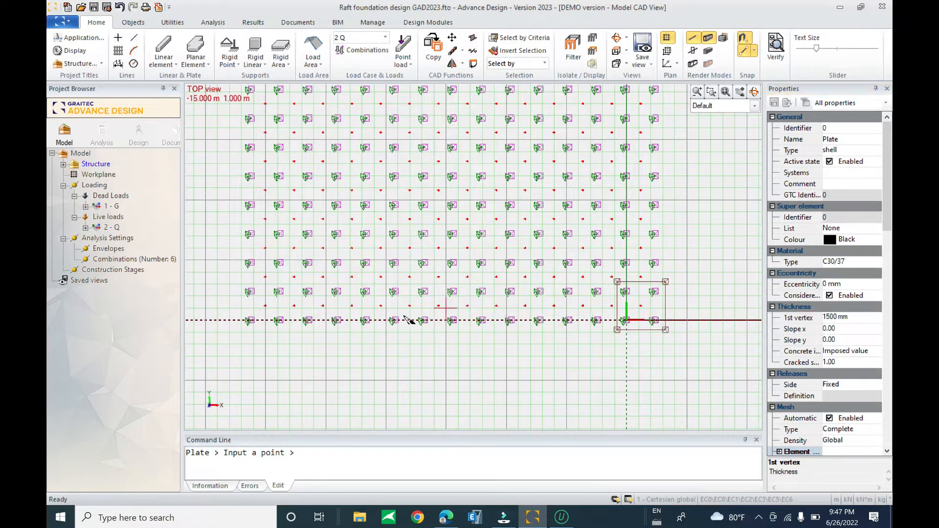
click(251, 320)
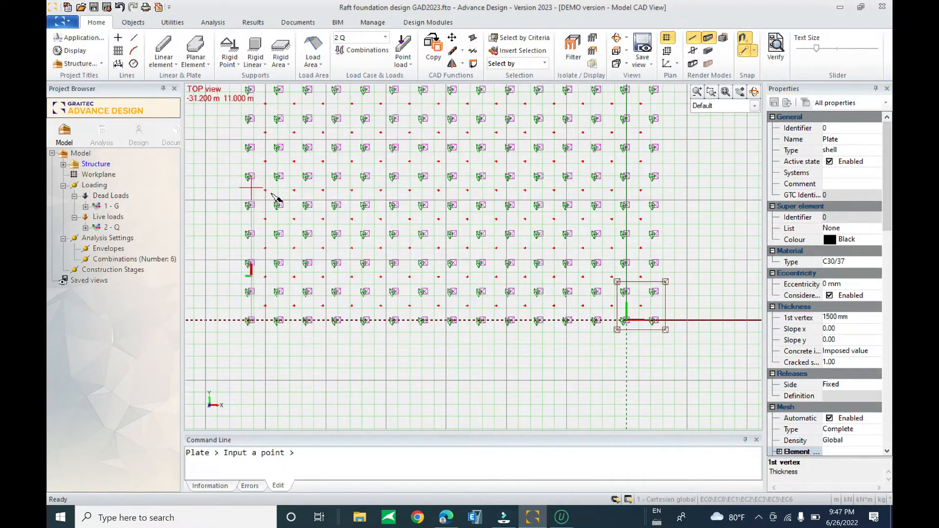
key(Escape)
Draw the rectangular raft plate through the four corner piles of the grid, from 2.4, 0 via -31.2, 0 to 2.4, 26.4 m.
click(195, 49)
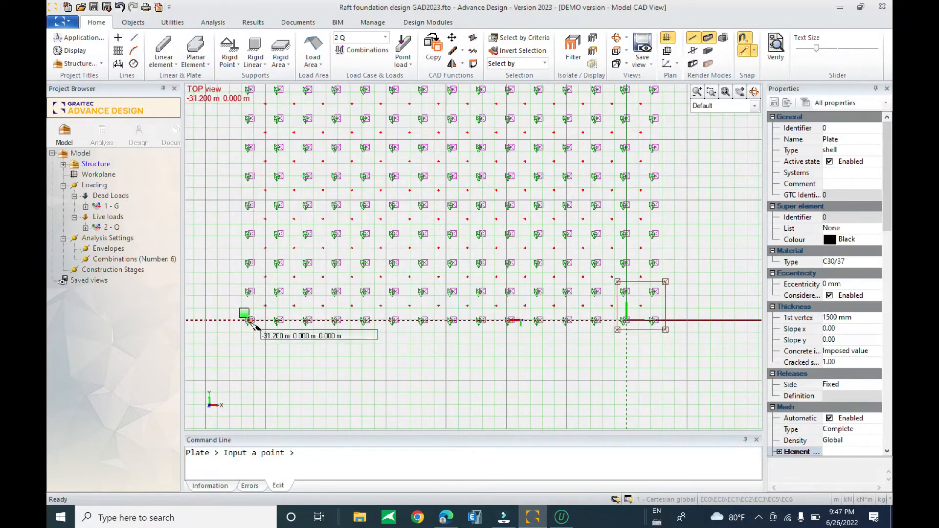
middle_drag(271, 176, 279, 311)
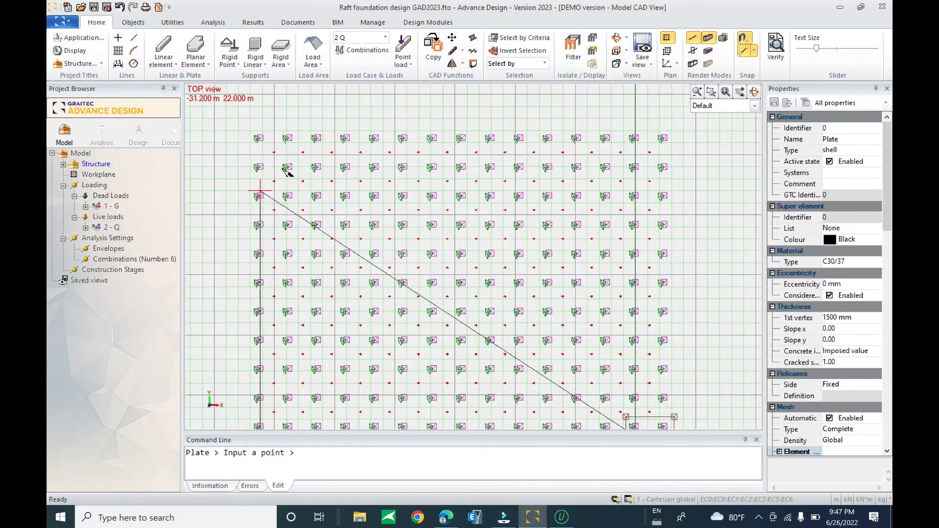
click(262, 146)
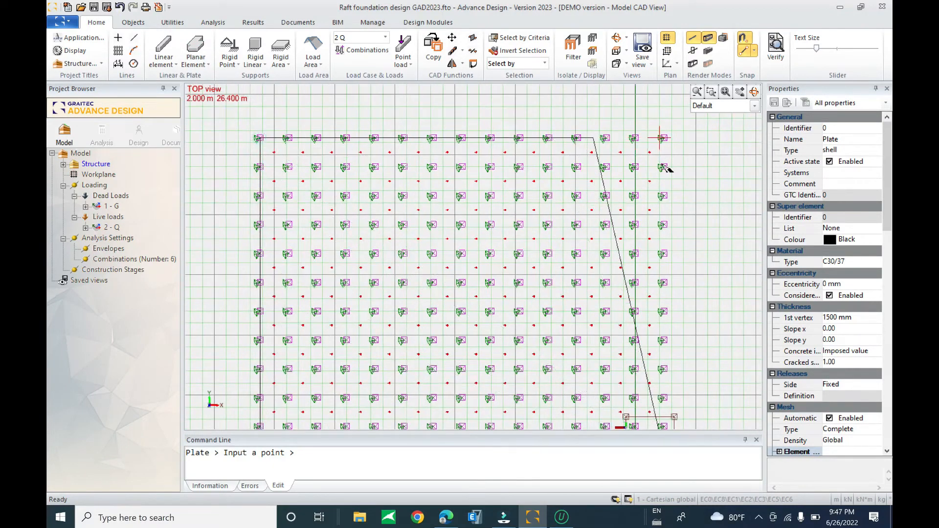
click(669, 144)
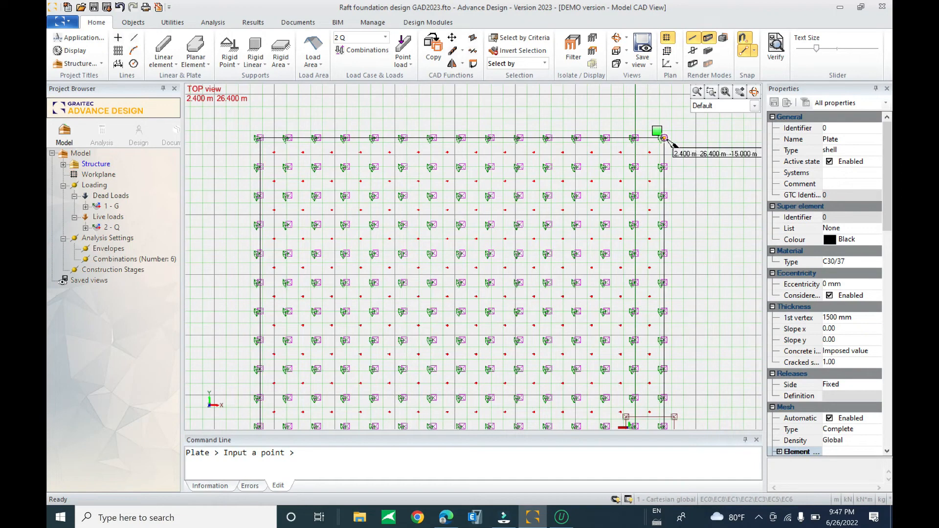
scroll(566, 195, down, 2)
scroll(629, 324, up, 2)
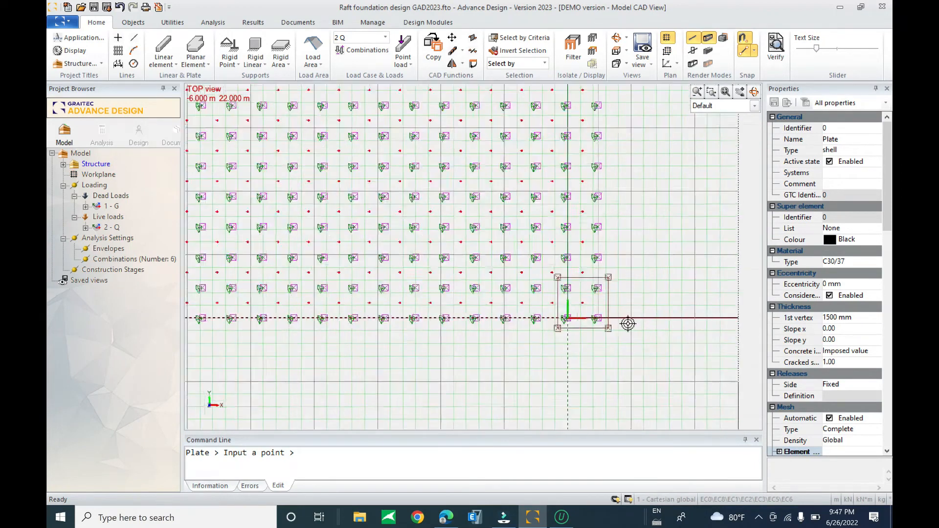
scroll(628, 324, up, 1)
key(Return)
click(573, 323)
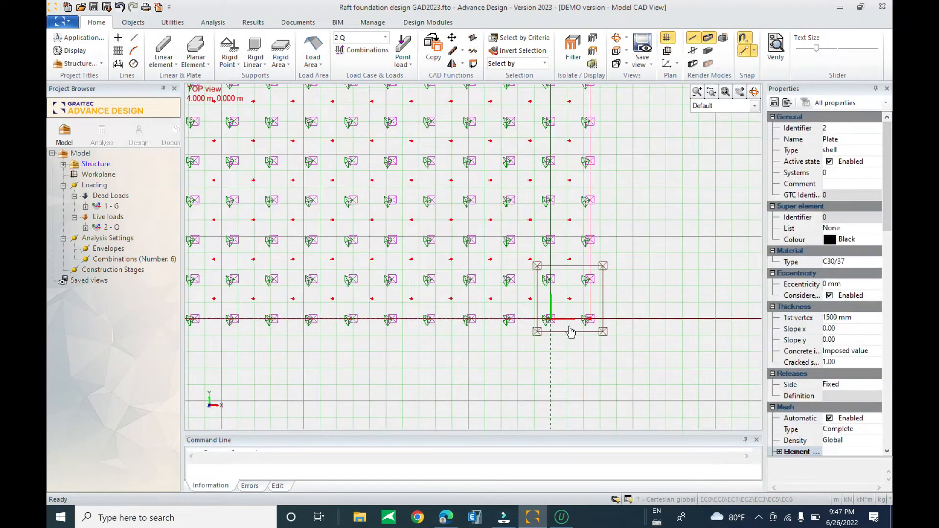
scroll(637, 367, down, 3)
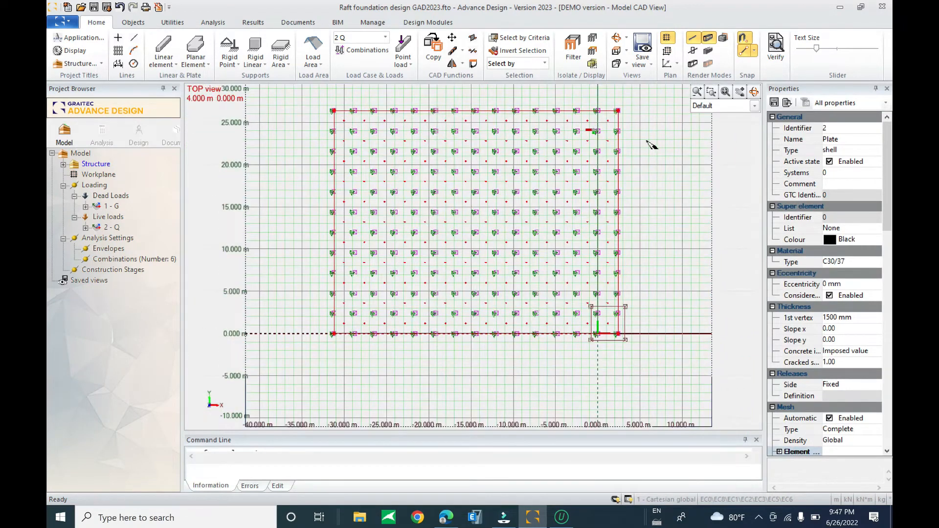
Move the raft plate's two right-hand corners outward beyond the edge piles to x = 3.234 m.
scroll(631, 299, up, 1)
scroll(670, 353, up, 3)
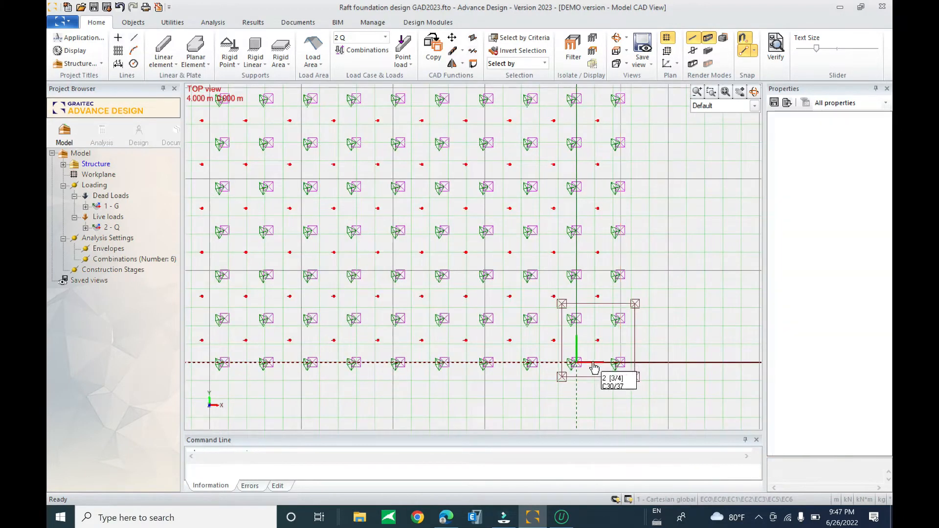
click(620, 363)
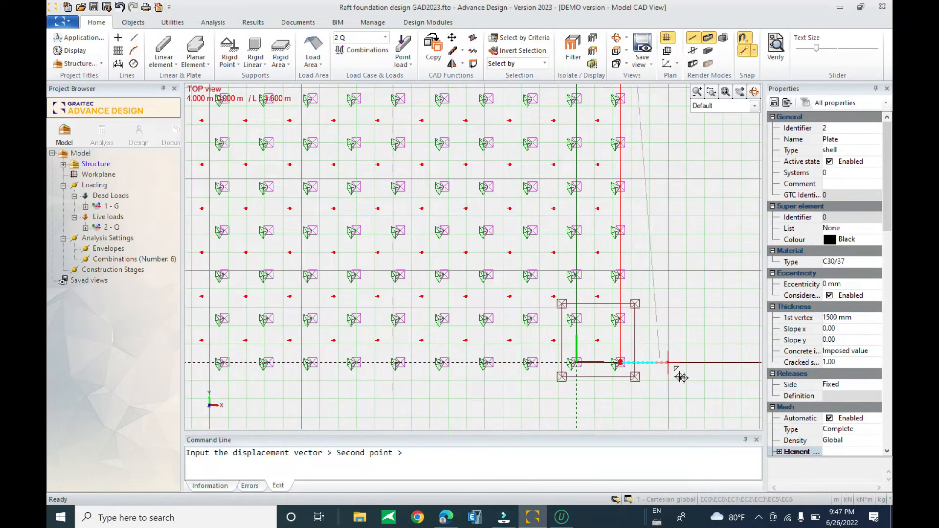
key(Return)
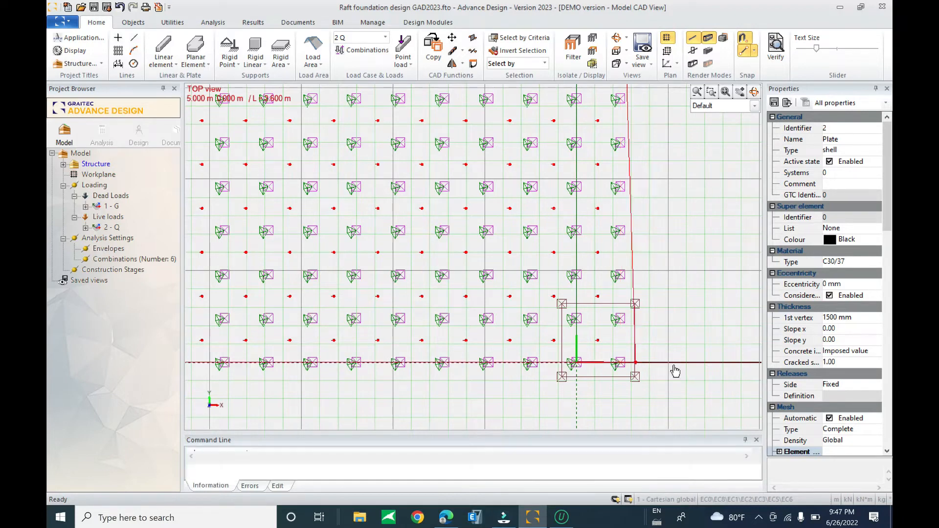
scroll(635, 336, down, 5)
scroll(623, 163, up, 5)
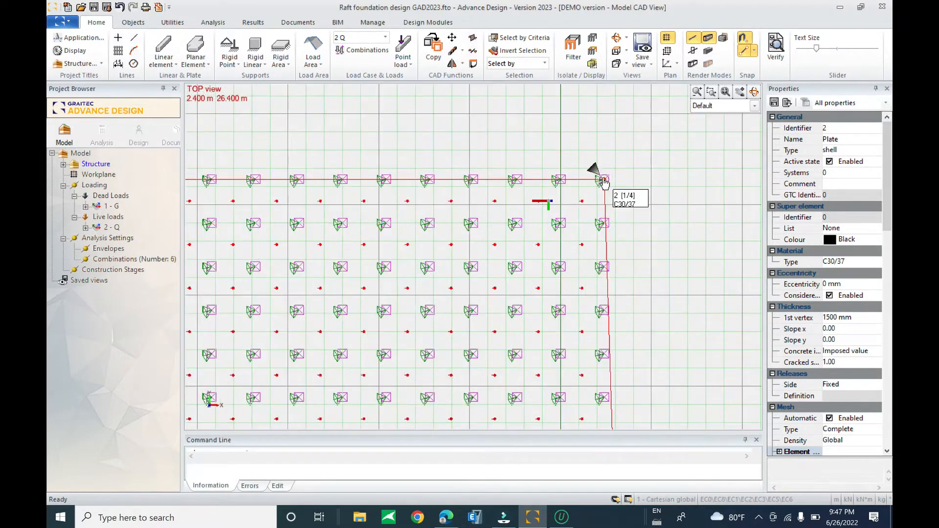
click(604, 181)
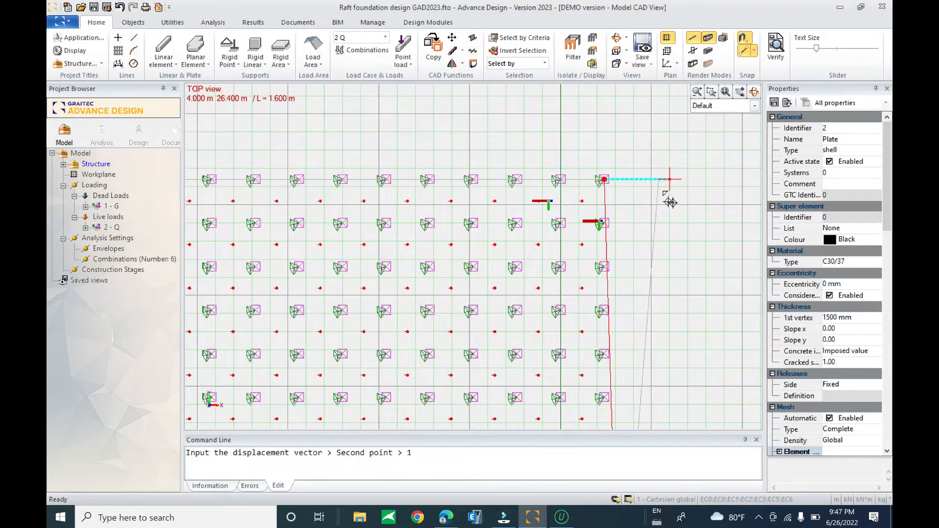
text(1)
key(Return)
Move the raft plate's upper-right corner 1 m up to y = 27.4 m and its lower-right corner 1 m down to y = -1 m.
click(618, 180)
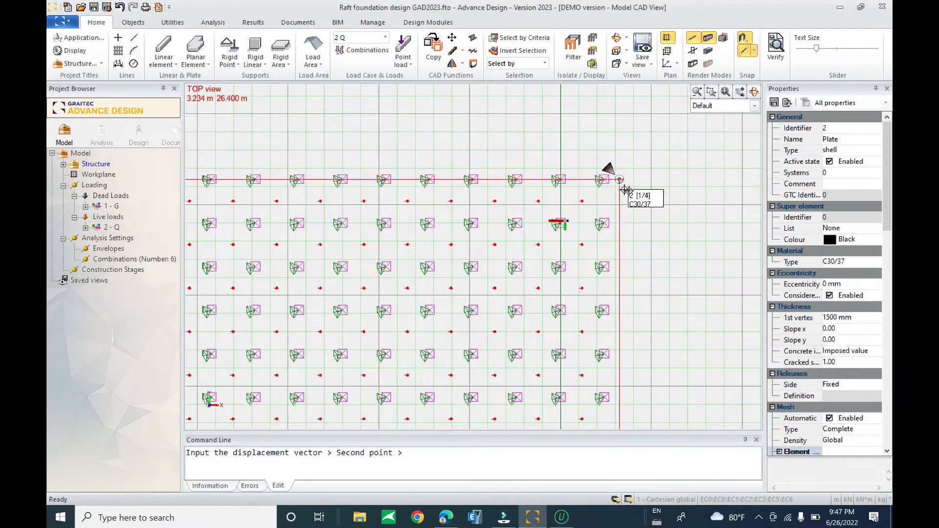
text(1)
key(Return)
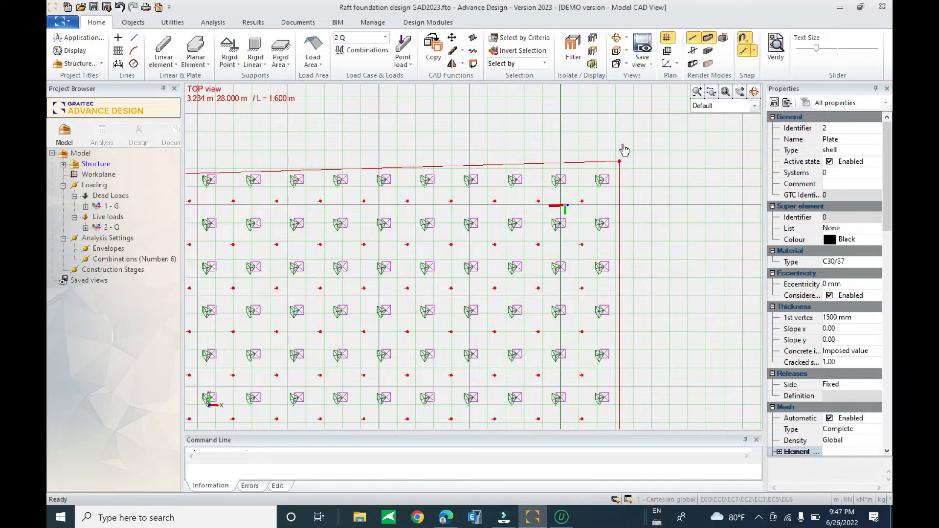
scroll(631, 156, down, 5)
scroll(624, 373, up, 3)
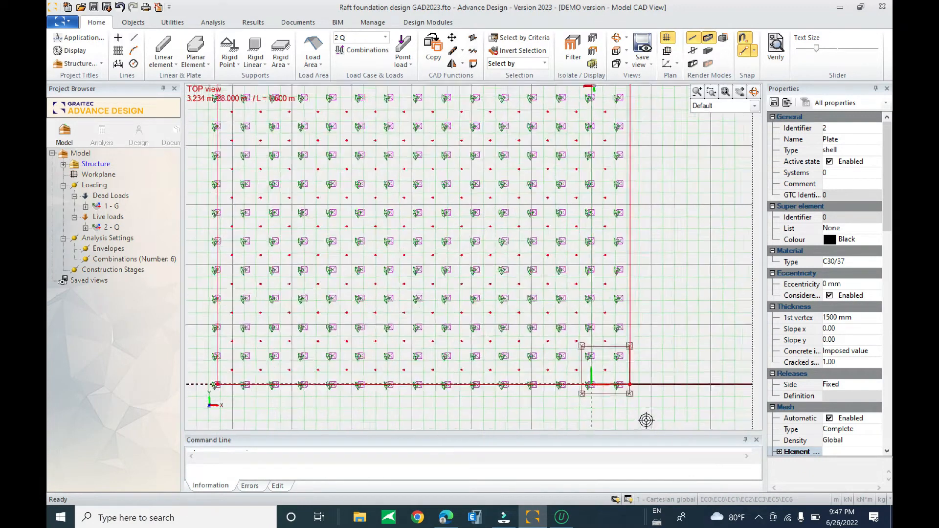
click(630, 386)
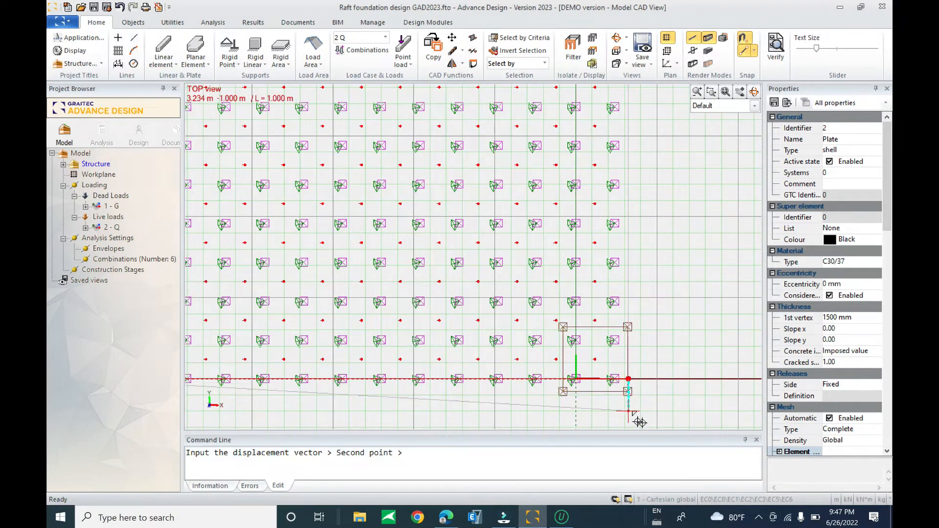
key(Return)
Move the raft plate's lower-left corner down to y = -1 m and outward in negative X past the edge piles.
scroll(695, 386, down, 5)
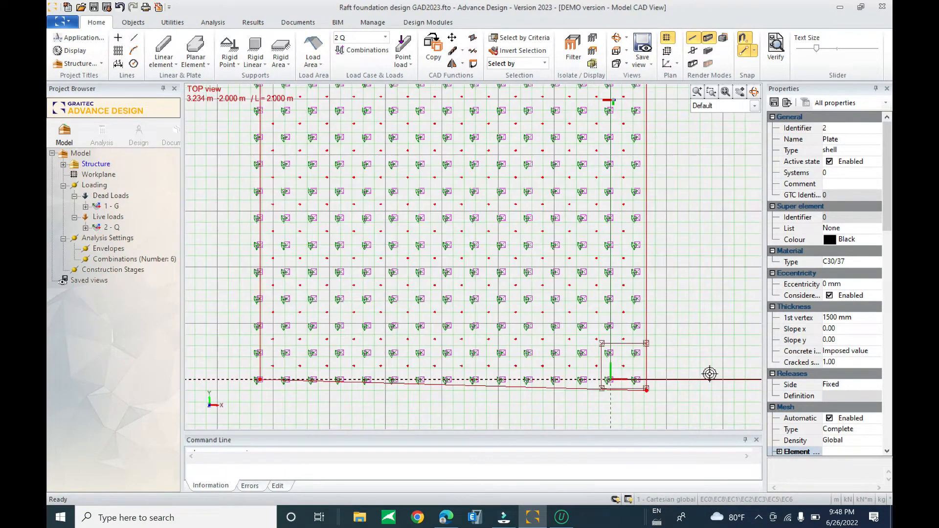
scroll(436, 384, up, 6)
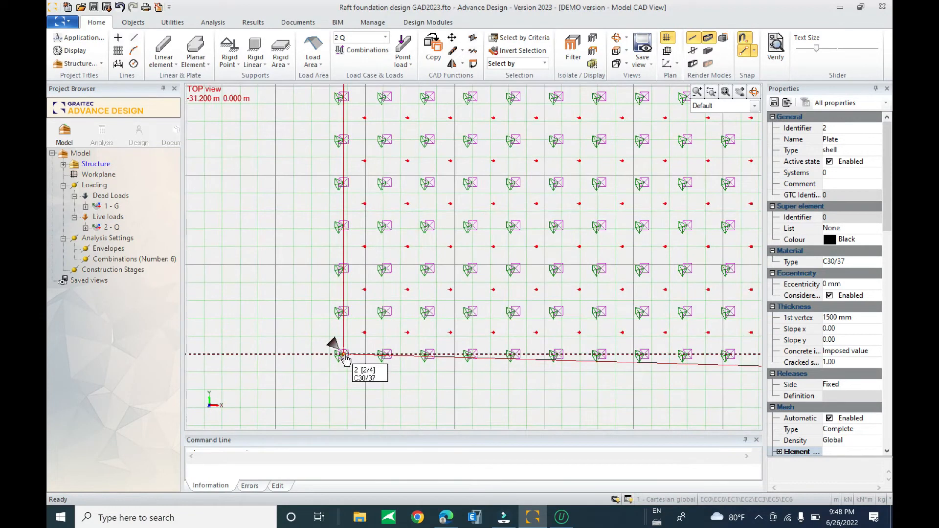
click(344, 354)
key(Return)
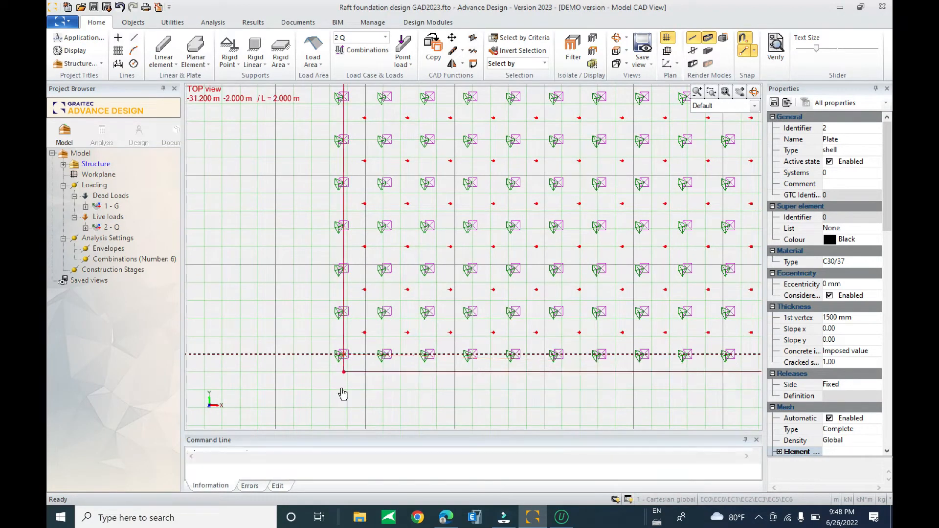
click(344, 372)
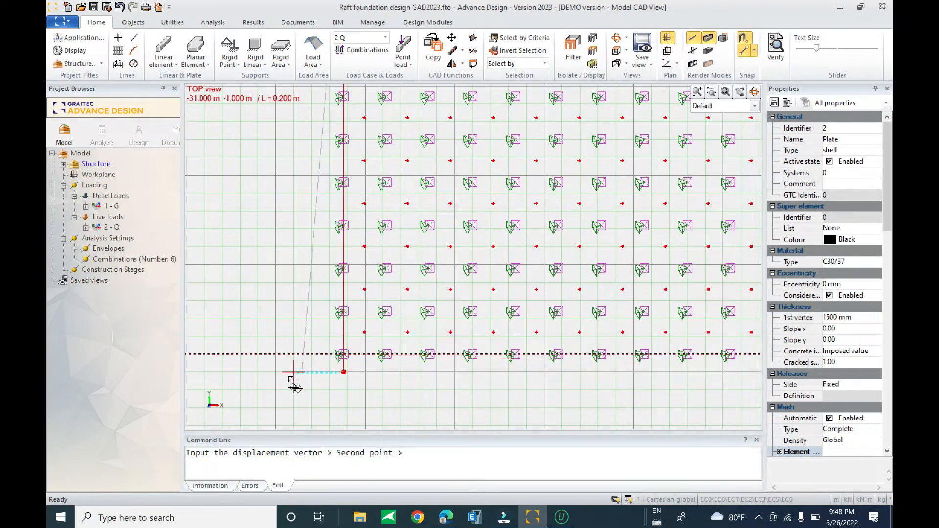
key(Return)
Move the raft plate's upper-left corner outward to -32.034, 27.4 m.
scroll(284, 380, down, 3)
scroll(320, 140, up, 1)
scroll(320, 141, up, 2)
click(317, 168)
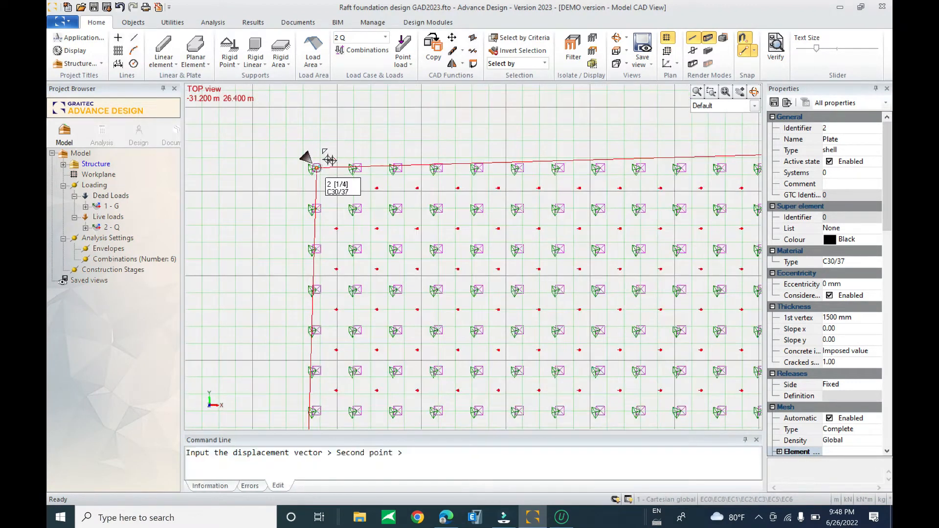
key(Return)
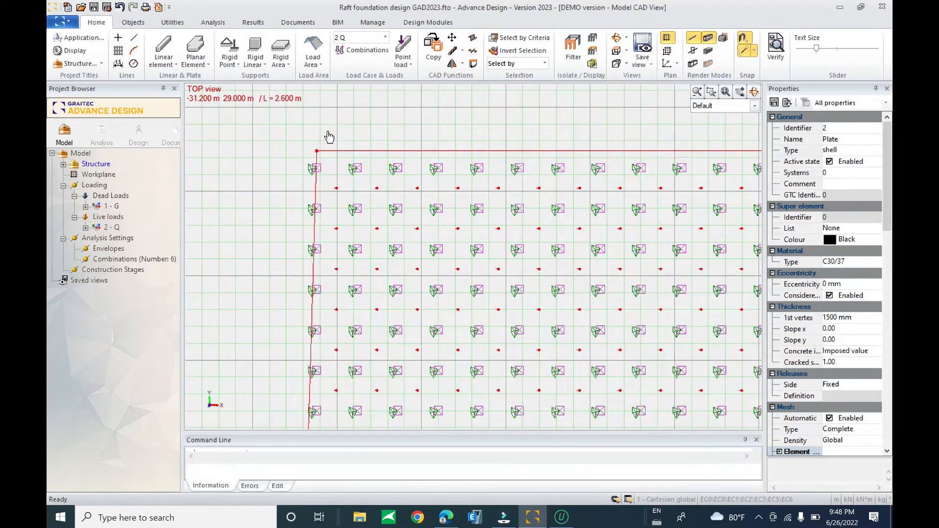
click(317, 151)
click(305, 170)
scroll(301, 142, down, 5)
scroll(489, 291, up, 6)
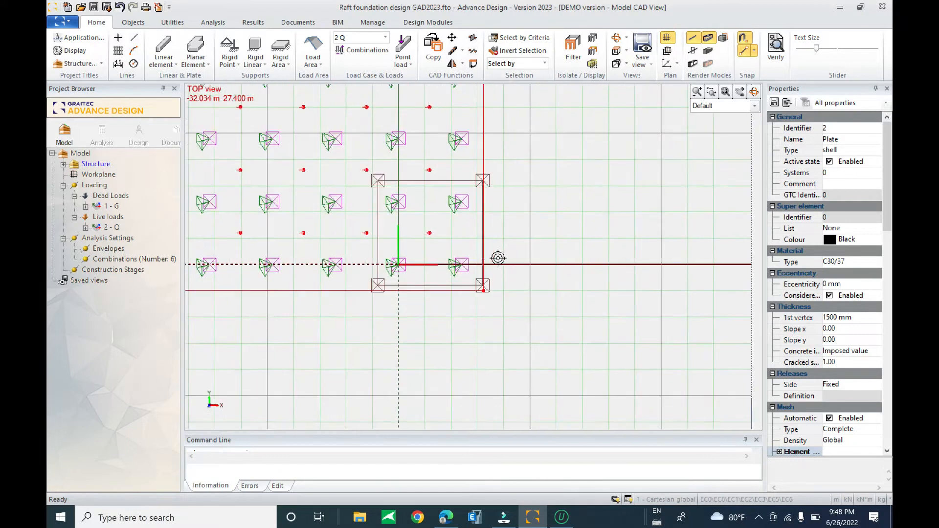
Stretch the T/C area support's lower-right corner to 3.2, -1 m and its lower-left corner to -32, -0.8 m.
key(Escape)
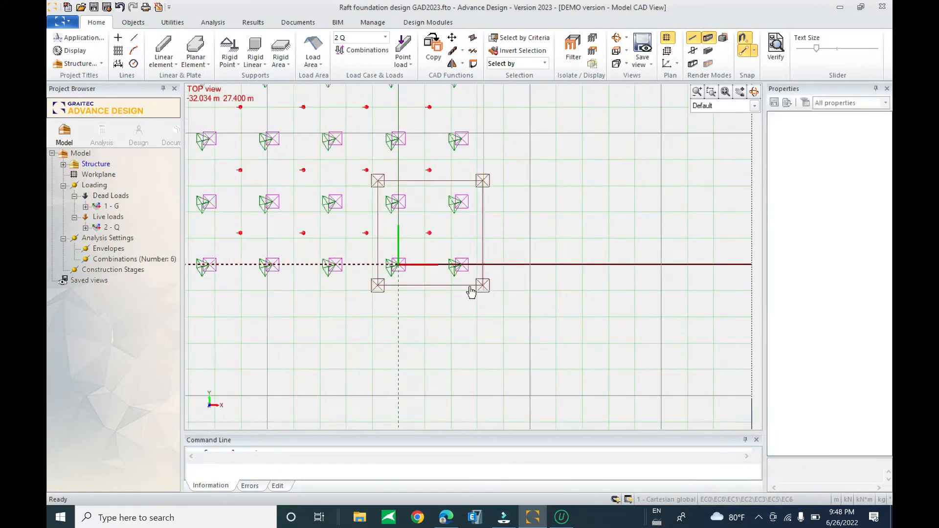
click(378, 292)
click(484, 288)
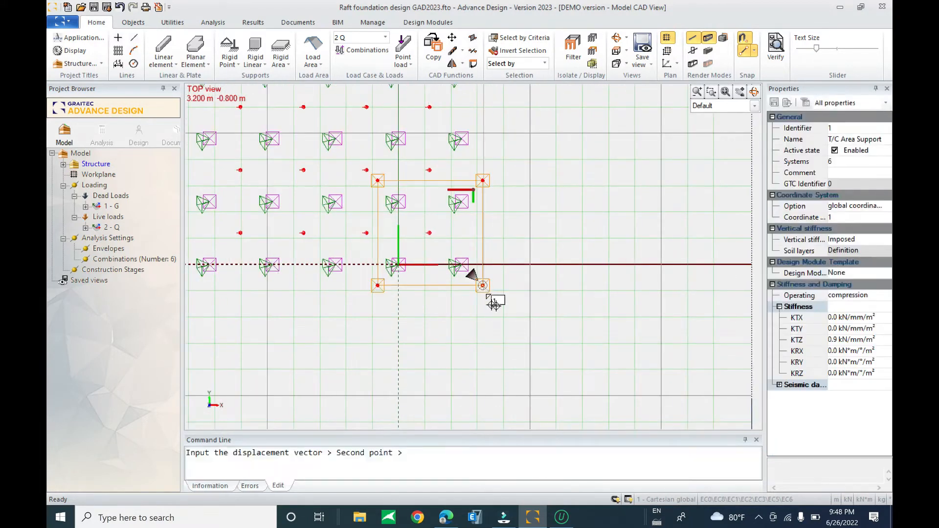
click(491, 309)
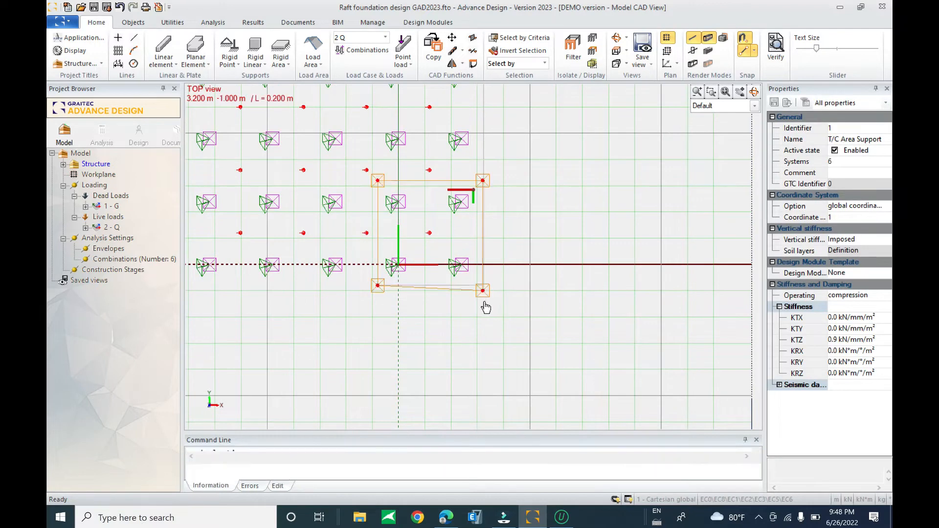
click(378, 287)
scroll(658, 313, down, 5)
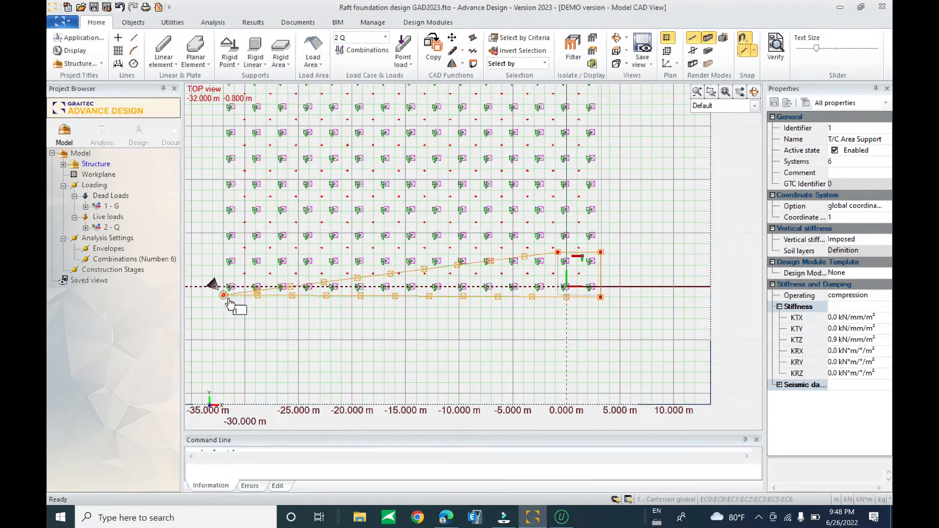
Stretch the area support's two upper corners onto the raft plate's corners at -32.034, 27.4 m and 3.234, 27.4 m.
middle_drag(378, 214, 440, 381)
click(285, 164)
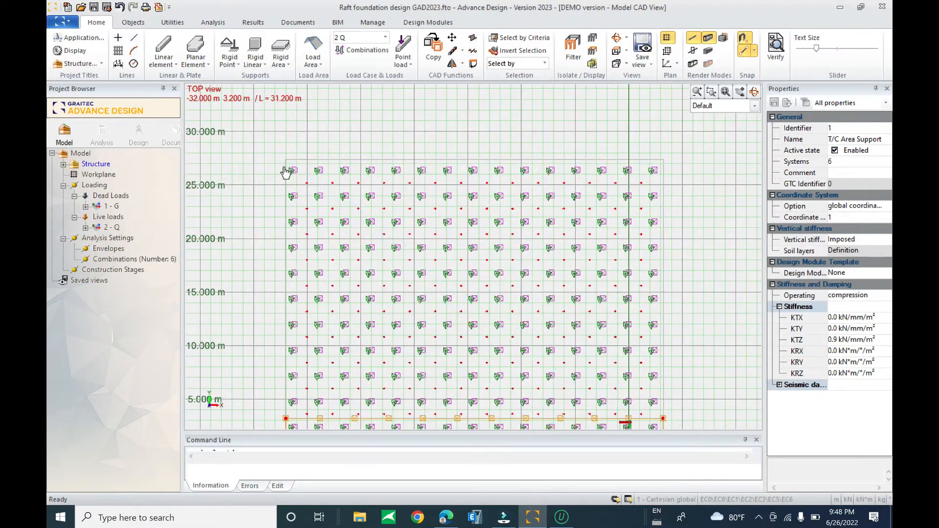
click(286, 418)
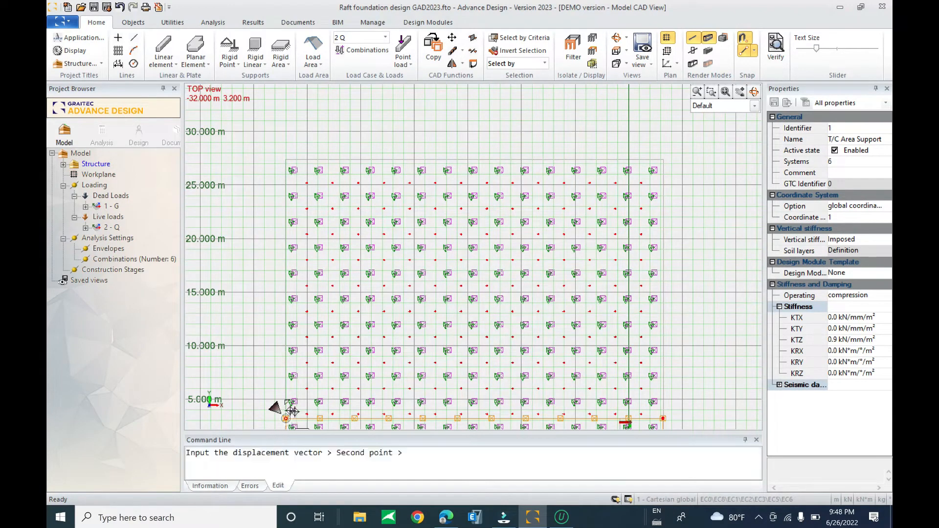
click(287, 161)
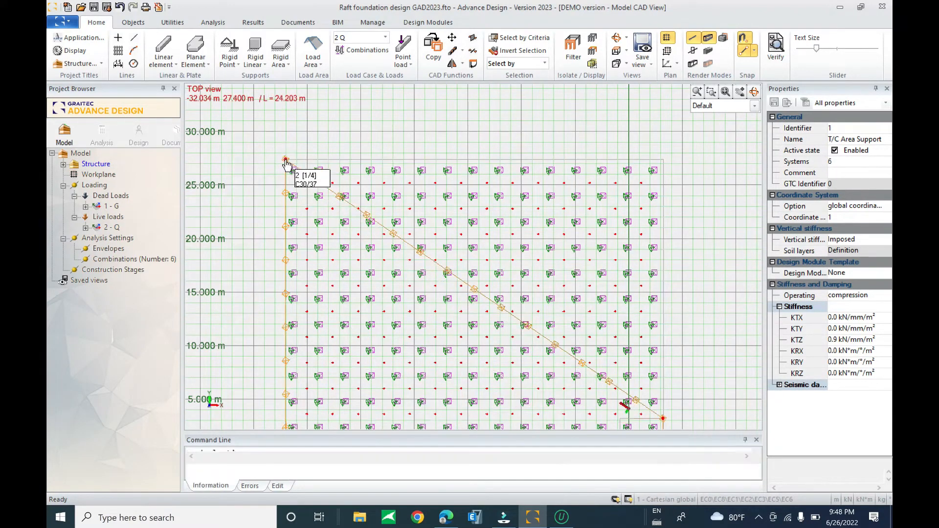
click(666, 419)
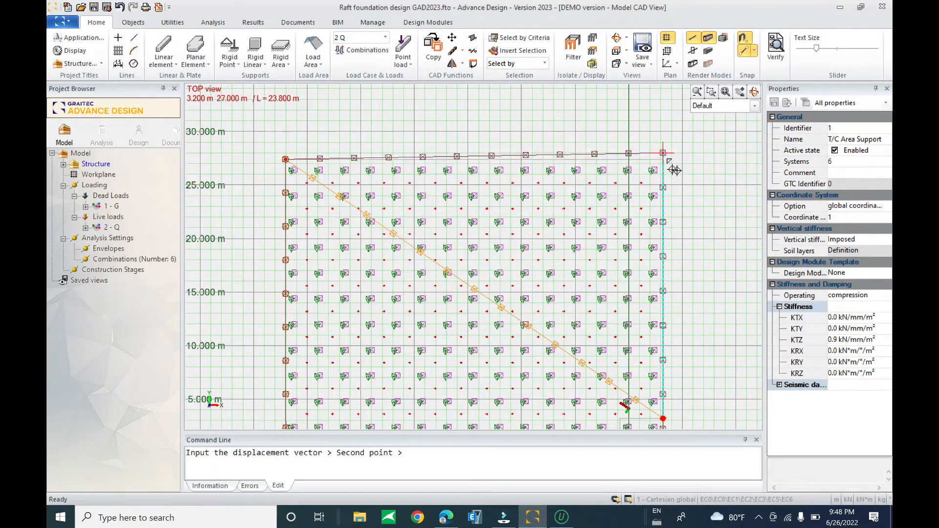
click(664, 160)
Deselect the area support and delete the original pile cap plate at the origin.
scroll(656, 342, up, 5)
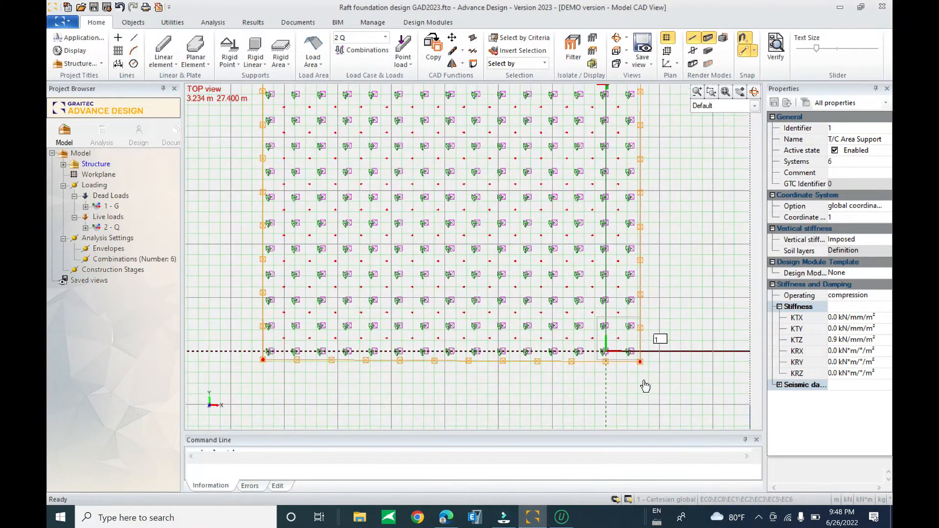
scroll(648, 348, up, 1)
key(Escape)
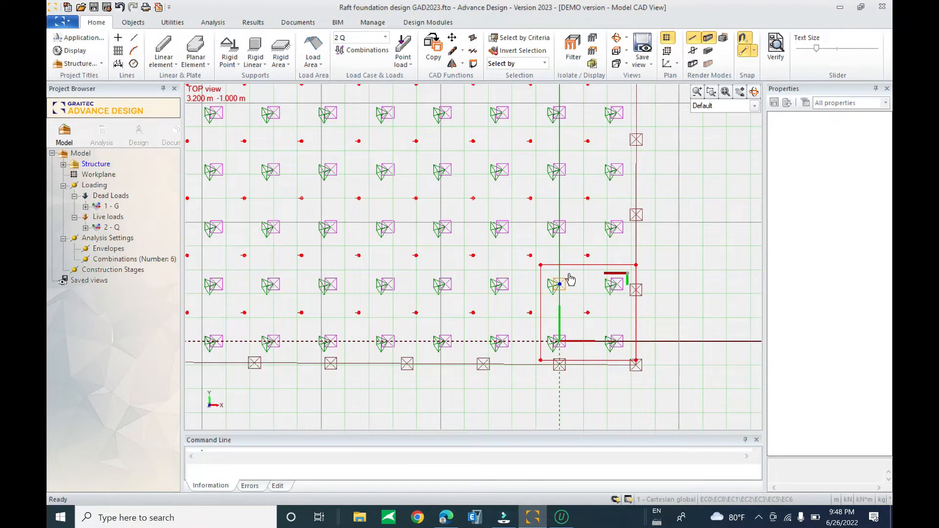
scroll(558, 313, down, 3)
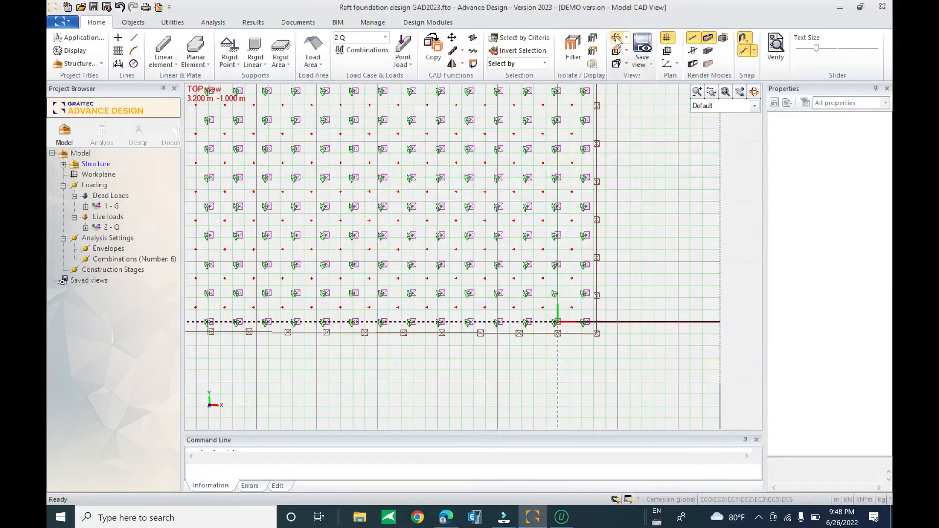
Render the elements as solids and examine in 3D how the raft plate and area support sit on the piles.
drag(613, 380, 642, 256)
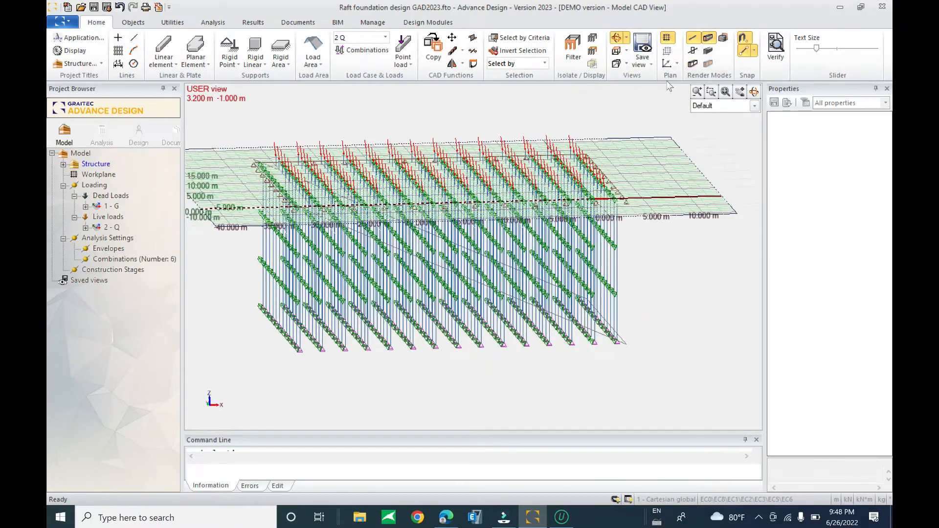
click(695, 64)
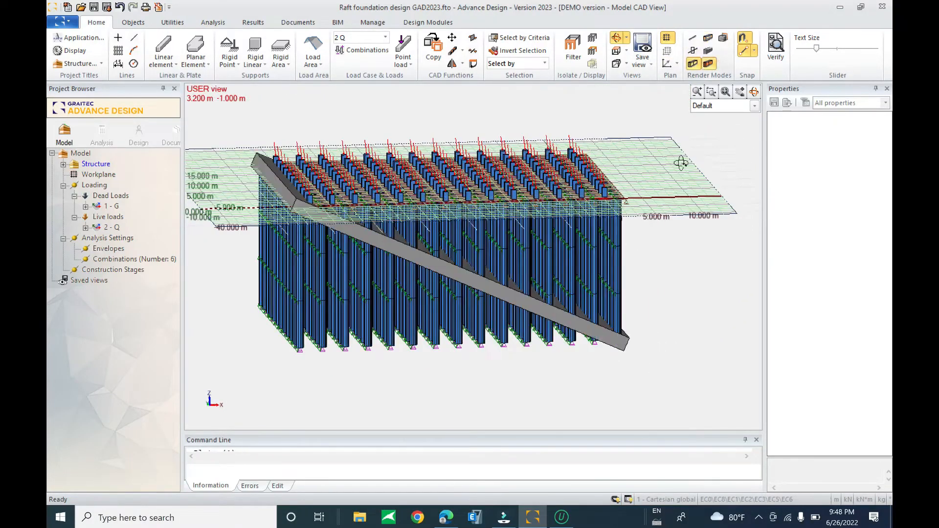
mouse_move(644, 327)
mouse_down()
mouse_move(666, 319)
mouse_move(618, 308)
mouse_move(616, 323)
mouse_move(652, 373)
mouse_move(663, 342)
mouse_move(682, 331)
mouse_move(677, 319)
mouse_move(683, 335)
mouse_move(659, 211)
mouse_move(644, 212)
mouse_up()
scroll(652, 373, up, 5)
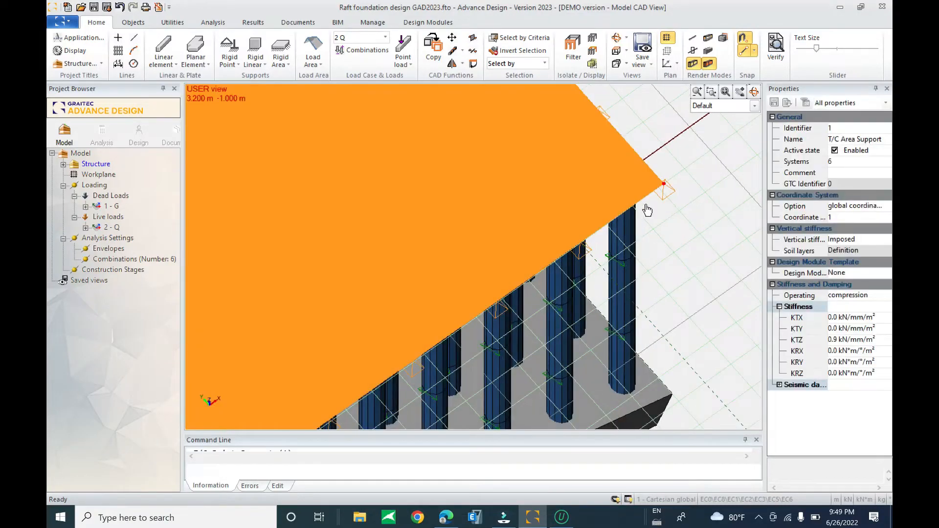
scroll(646, 205, down, 5)
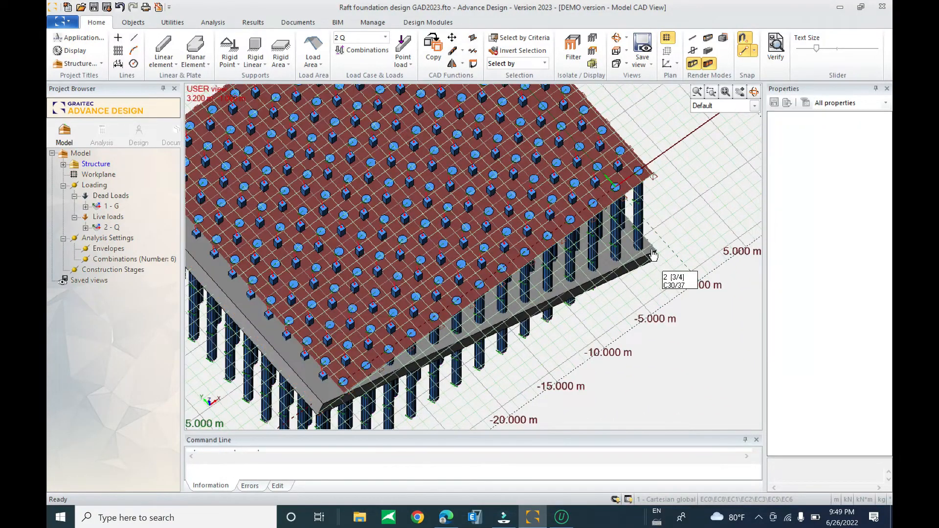
Try to raise the raft plate's corner near the origin onto the matching corner of the area support.
drag(654, 253, 660, 262)
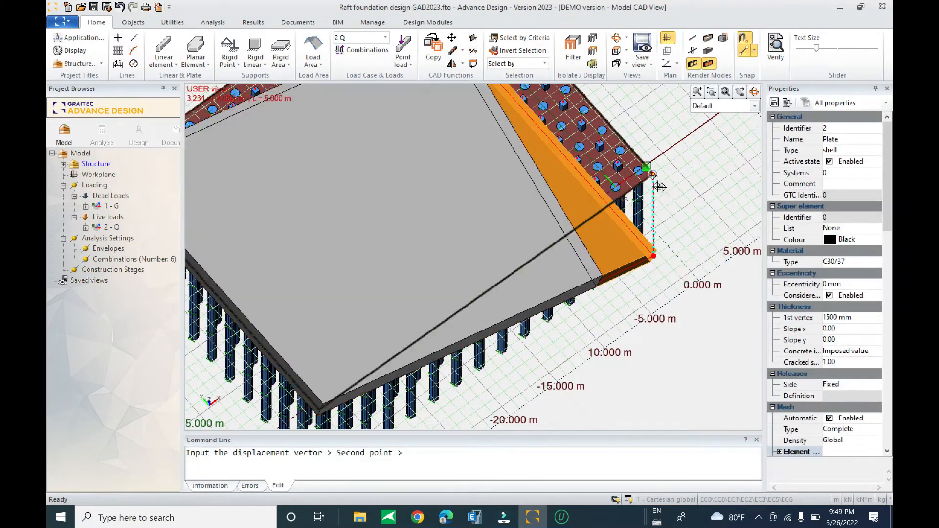
click(659, 187)
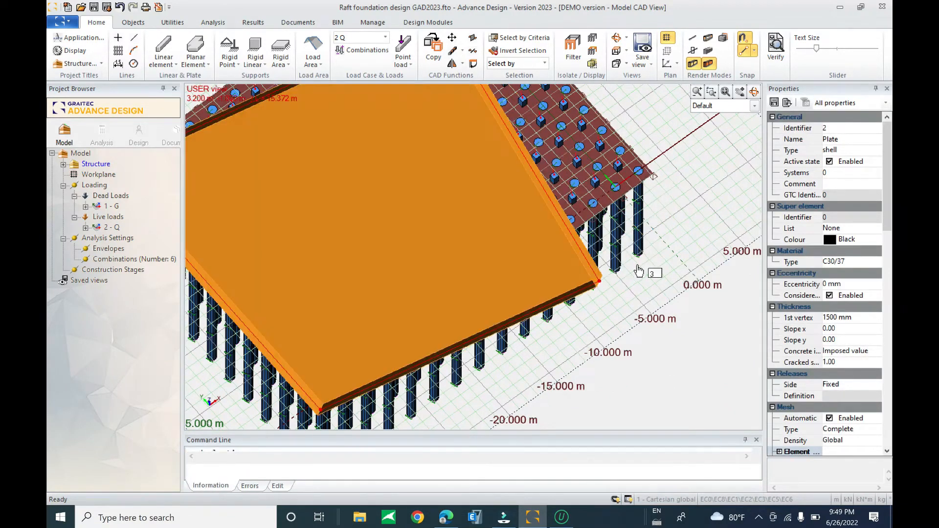
key(Escape)
Delete the distorted raft plate, keeping the area support, piles and columns.
middle_drag(587, 307, 513, 325)
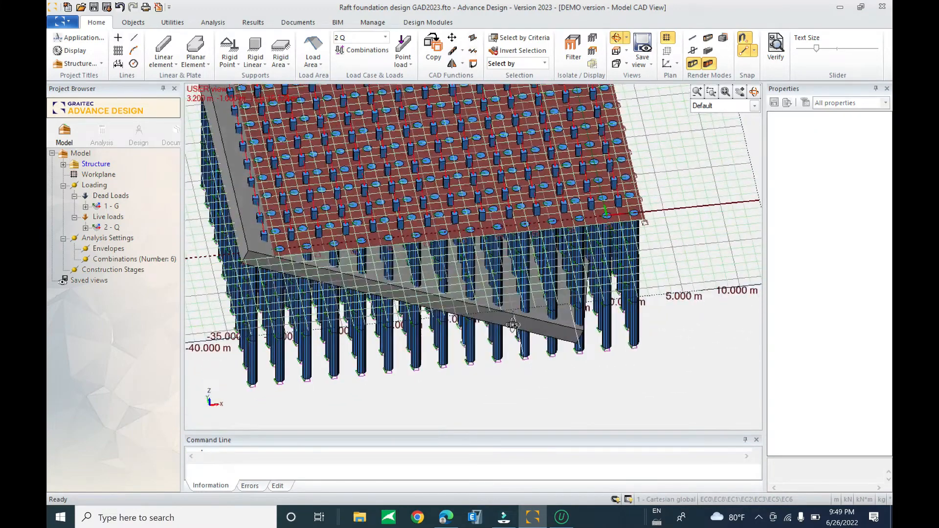
click(512, 324)
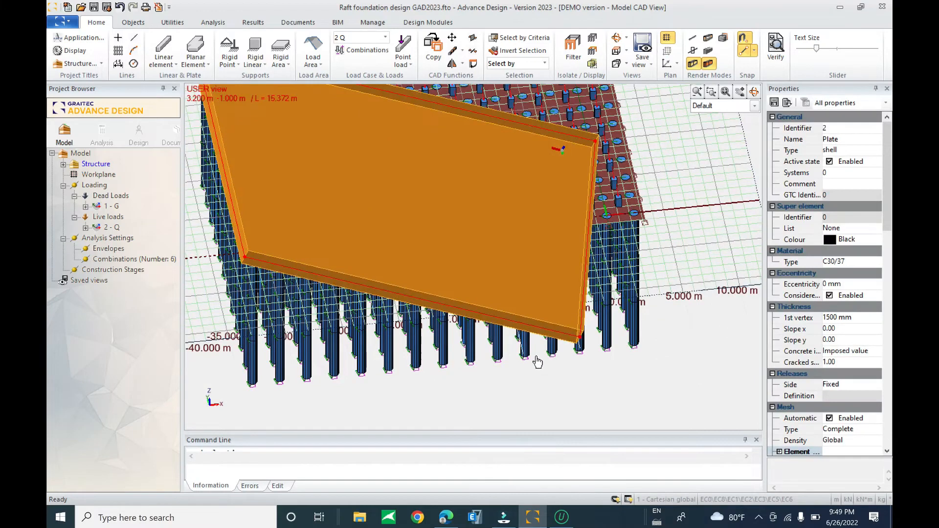
key(Escape)
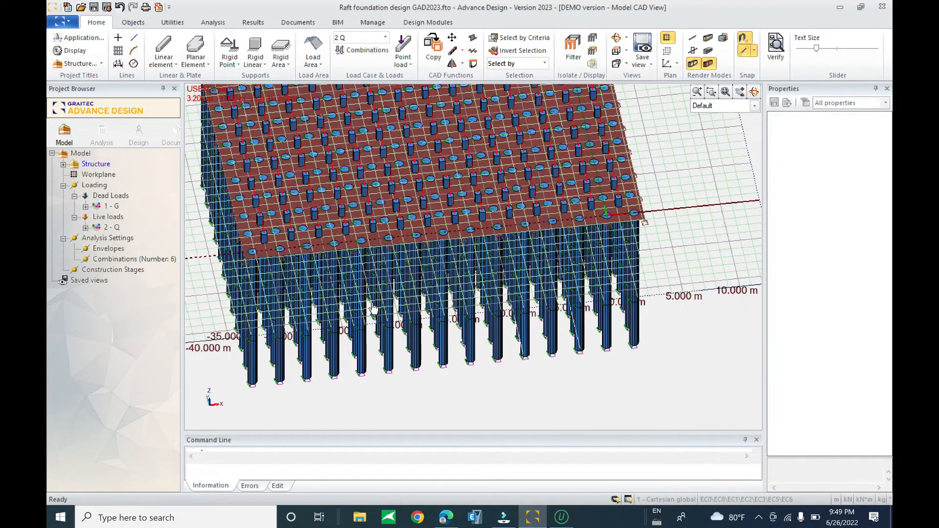
Draw a new 1500 mm thick C30/37 plate through the four corners of the area support, ending at 3.234, 27.4 m.
click(195, 48)
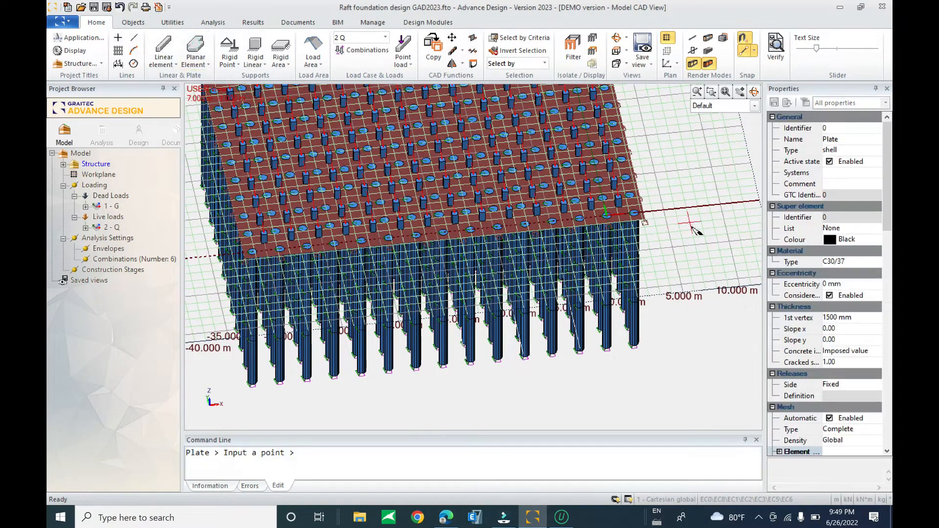
click(645, 221)
click(245, 258)
middle_drag(232, 151, 245, 301)
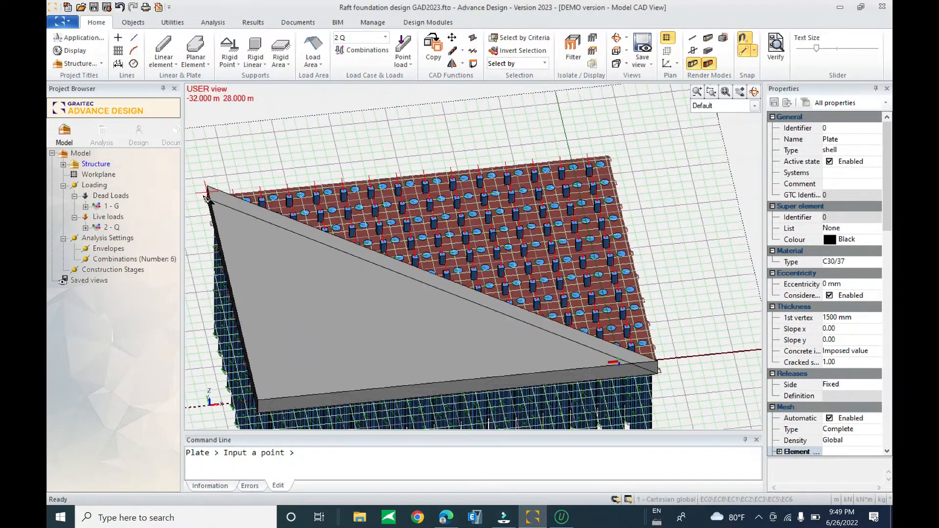
click(215, 201)
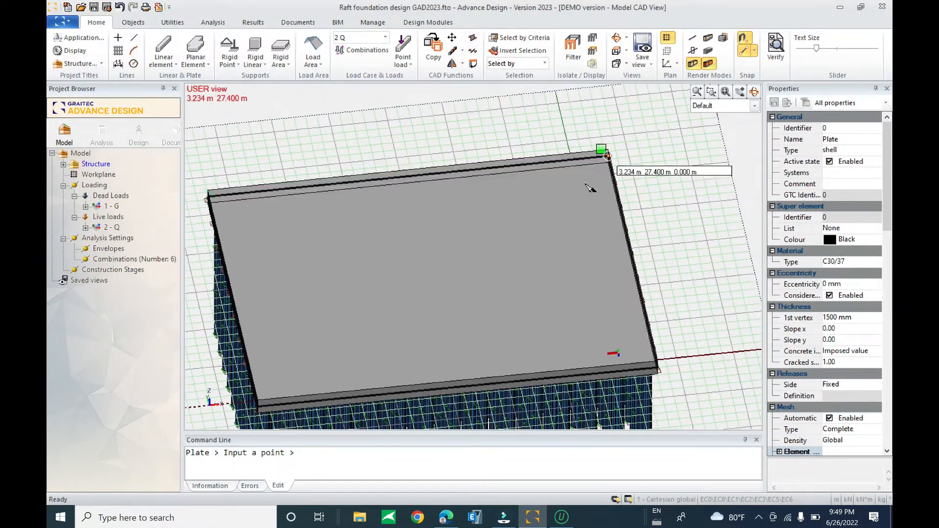
click(610, 158)
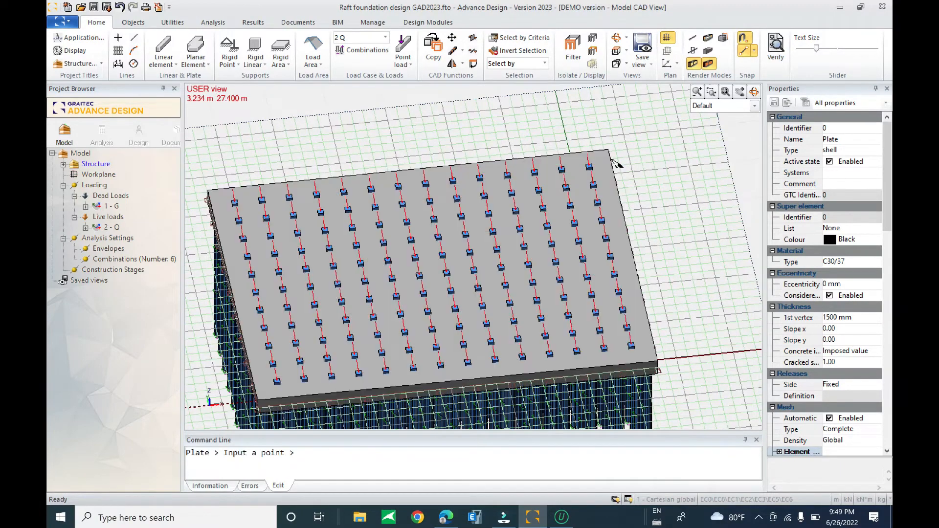
middle_drag(294, 211, 460, 215)
scroll(311, 352, up, 4)
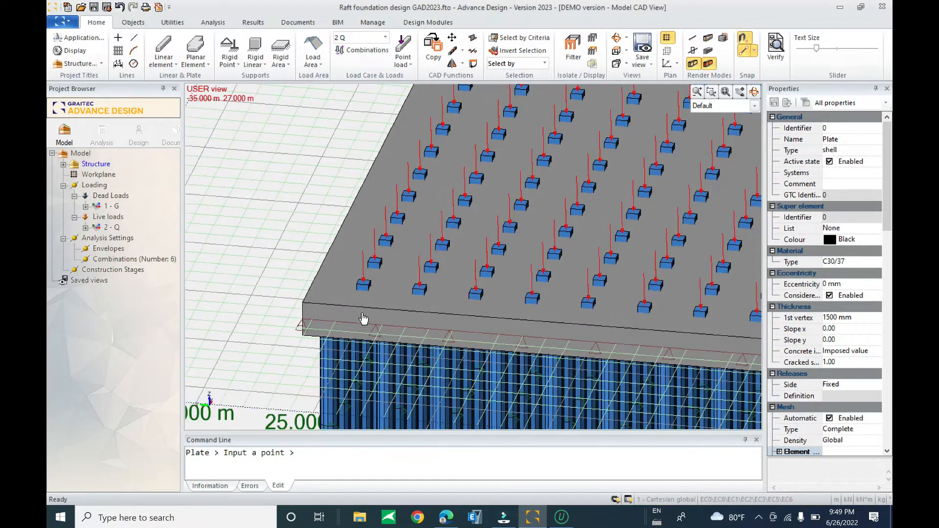
key(Escape)
Turn off the workplane grid display.
middle_drag(340, 345, 383, 341)
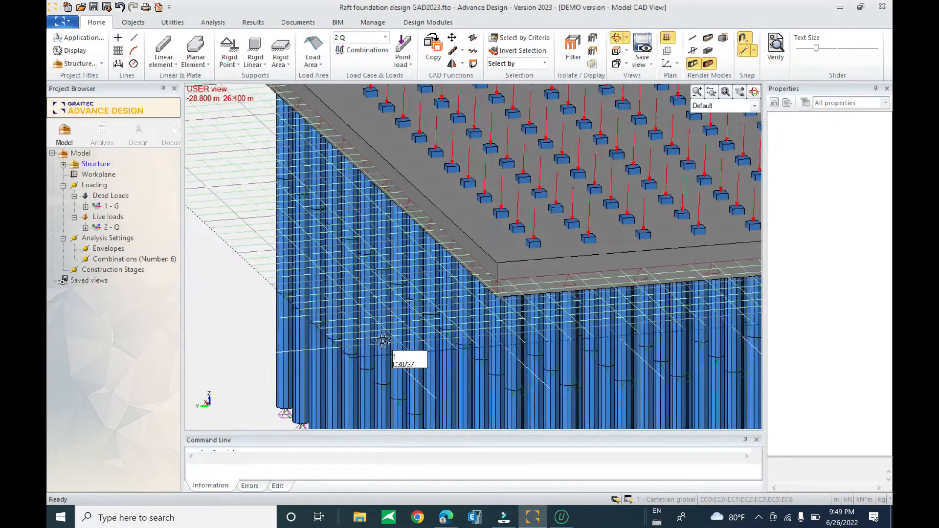
scroll(383, 341, down, 5)
middle_drag(582, 298, 413, 257)
right_click(656, 146)
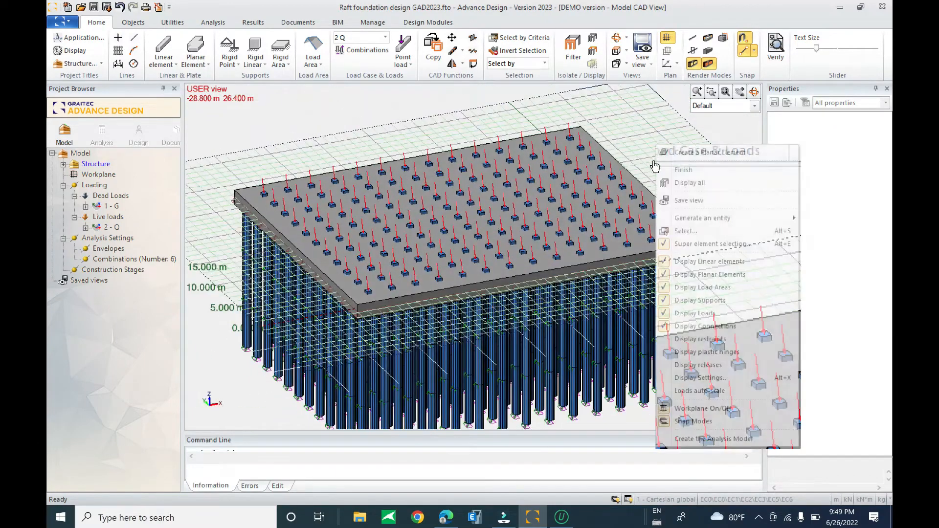
click(700, 408)
Examine the new raft plate in 3D, checking its edges, the columns and loads on top and the piles underneath.
middle_drag(514, 335, 486, 292)
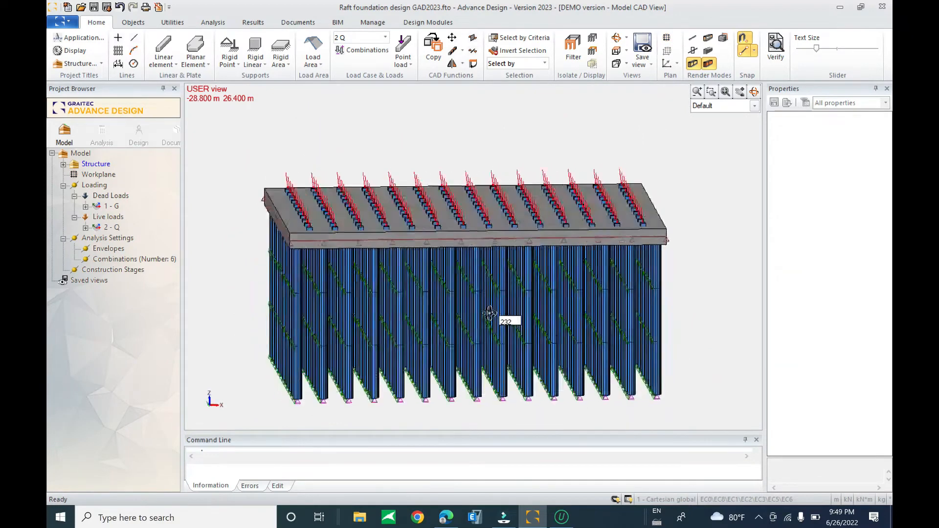
scroll(682, 277, up, 8)
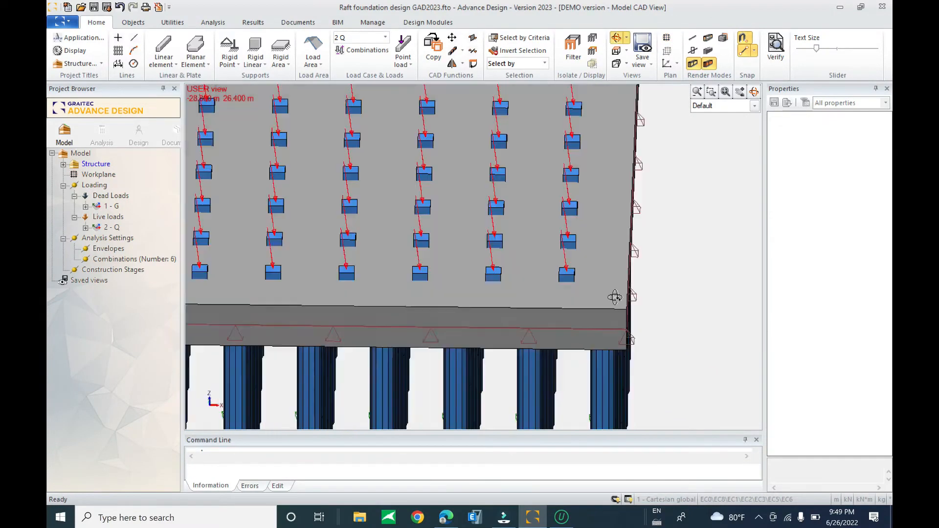
middle_drag(615, 298, 559, 266)
scroll(566, 217, down, 2)
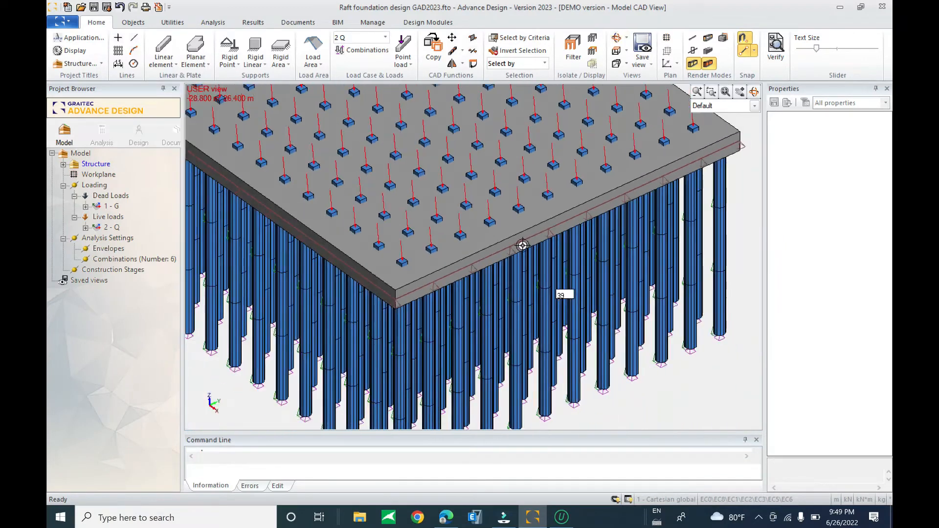
shift+middle_drag(444, 304, 502, 277)
scroll(602, 272, down, 5)
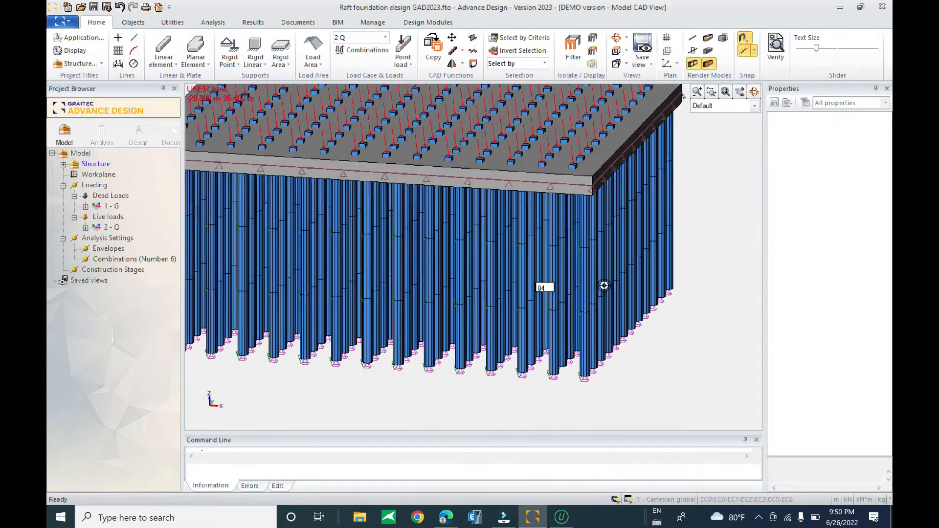
scroll(601, 246, up, 6)
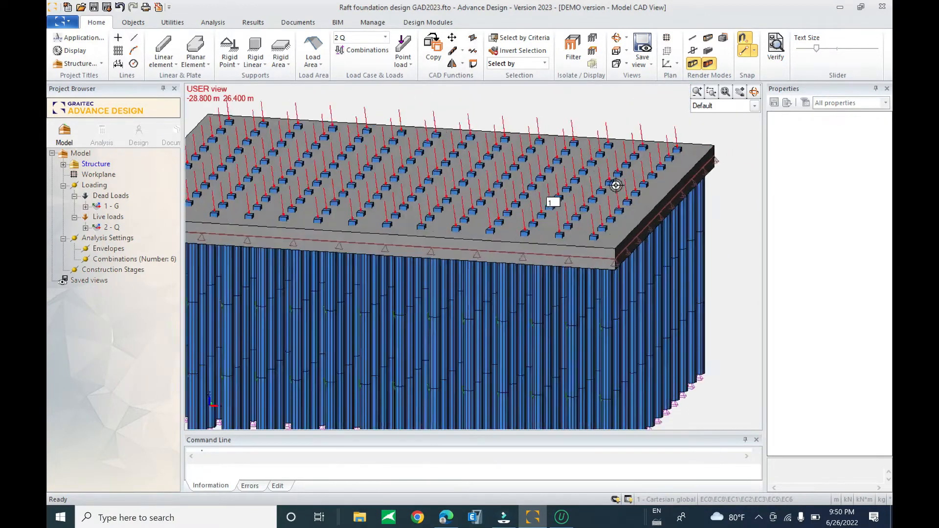
shift+middle_drag(636, 225, 581, 252)
middle_drag(485, 249, 539, 193)
scroll(537, 283, up, 5)
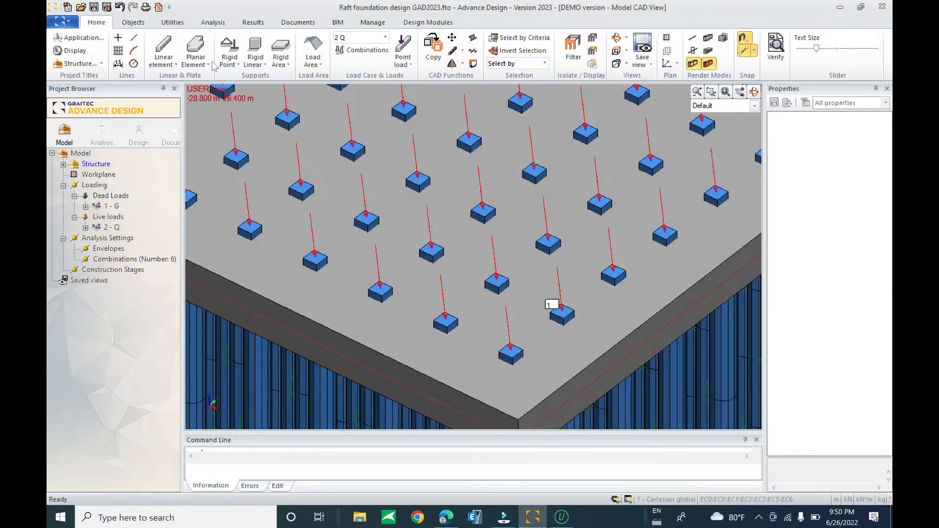
Render the linear elements as axes and try to place an aligned dimension line starting from a column load near the raft corner.
click(118, 64)
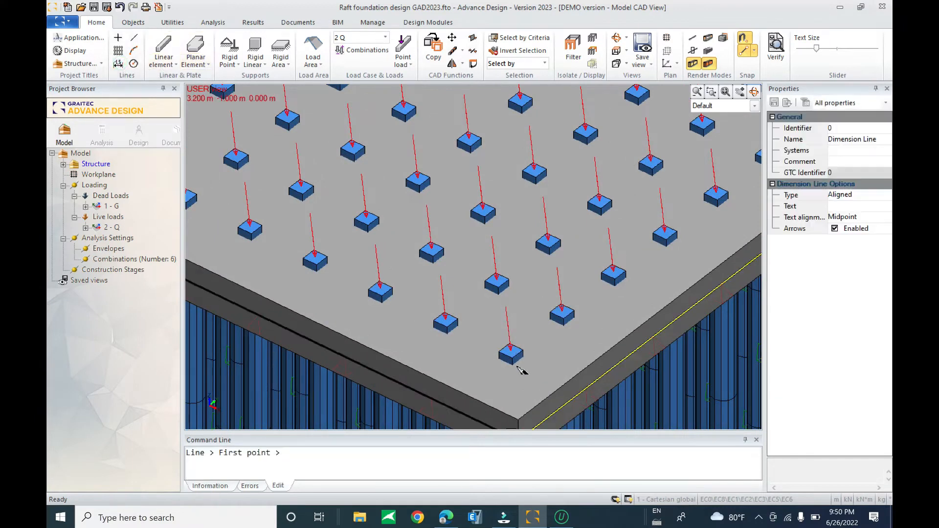
click(693, 39)
middle_drag(518, 377, 501, 367)
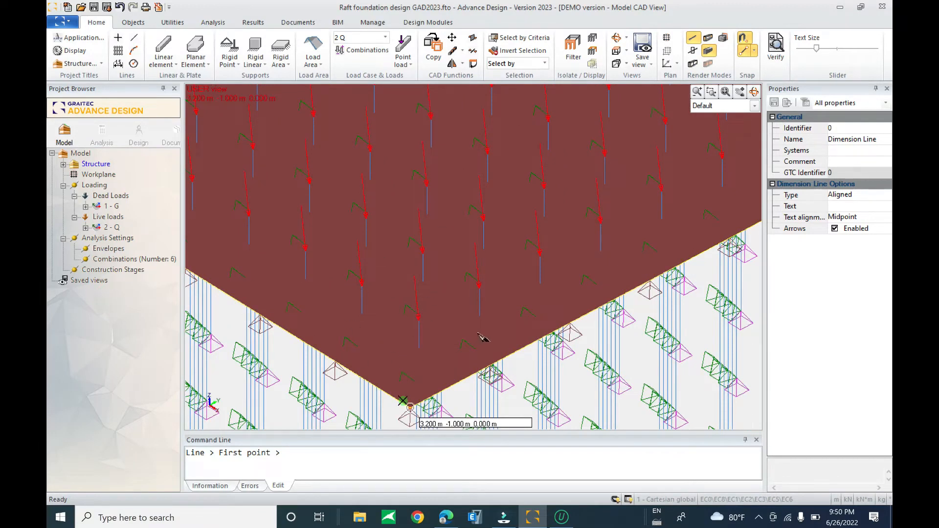
middle_drag(479, 335, 550, 296)
click(492, 284)
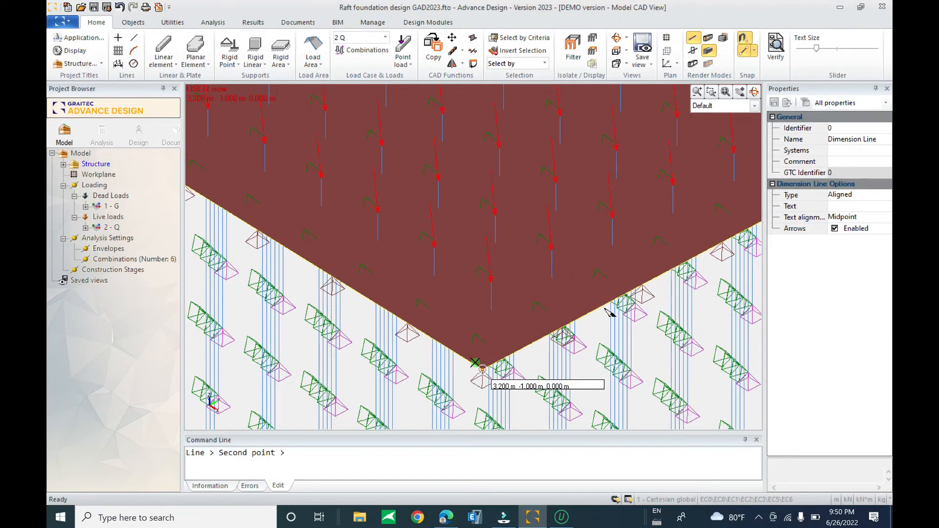
key(Escape)
Switch to the top view and render the planar elements as outlines, so the piles and loads show through the raft.
shift+middle_drag(584, 287, 543, 261)
scroll(654, 319, up, 10)
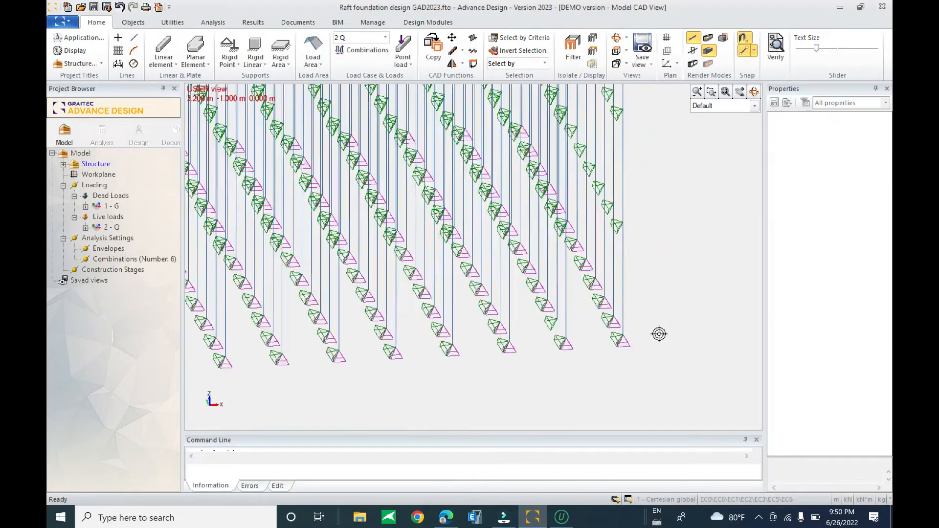
scroll(652, 328, down, 8)
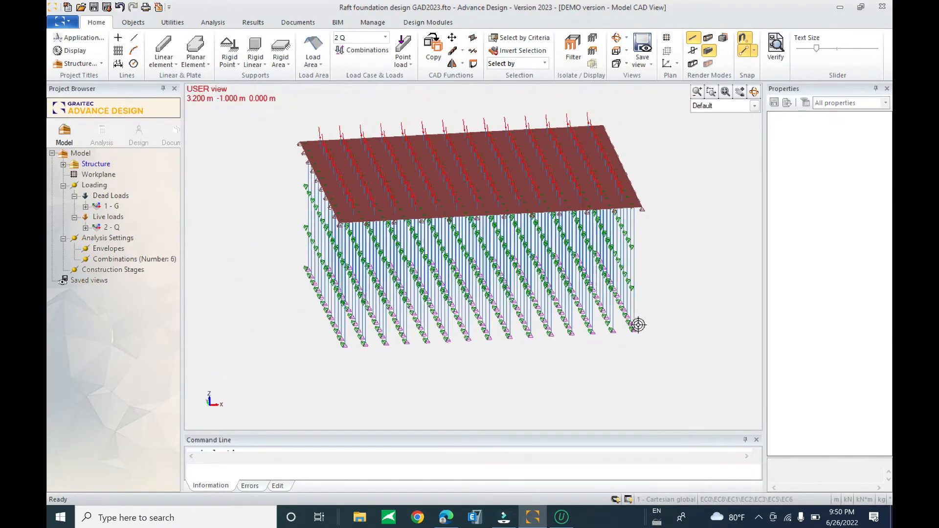
click(233, 185)
click(204, 236)
shift+middle_drag(582, 236, 533, 256)
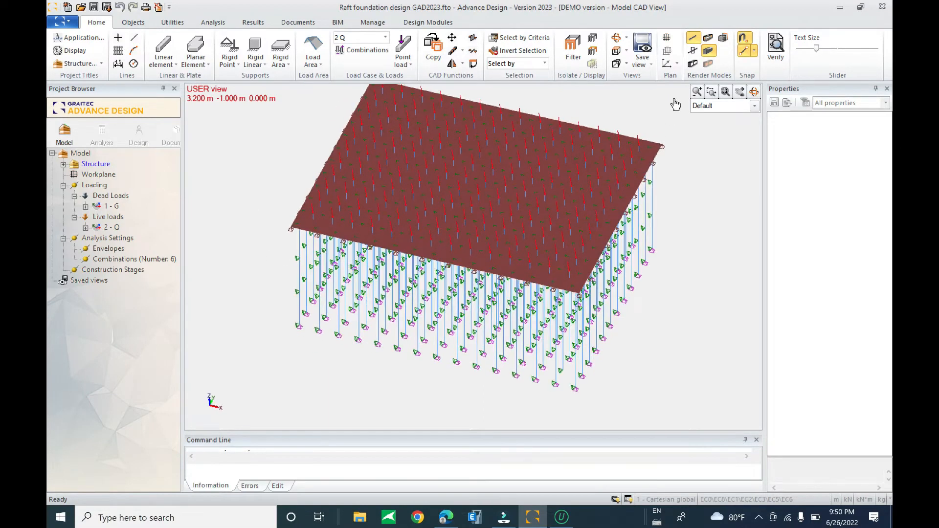
click(617, 51)
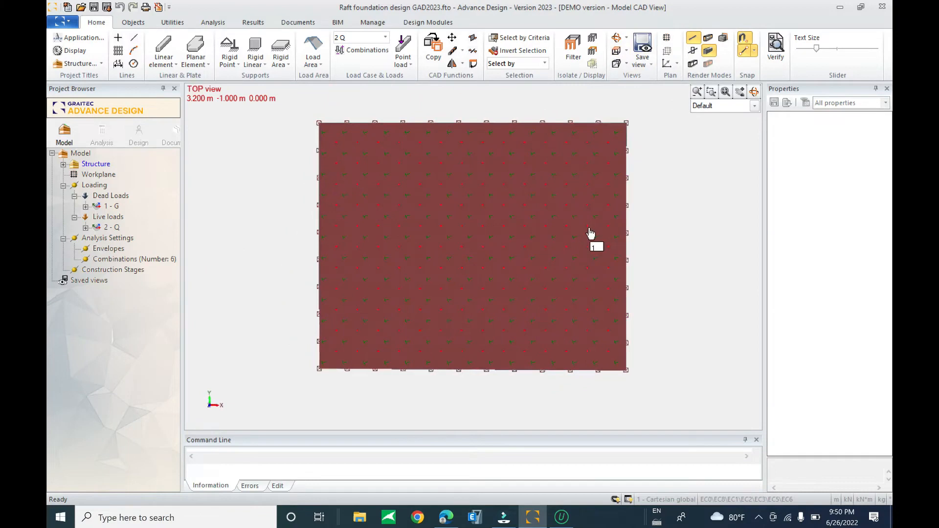
scroll(695, 364, up, 5)
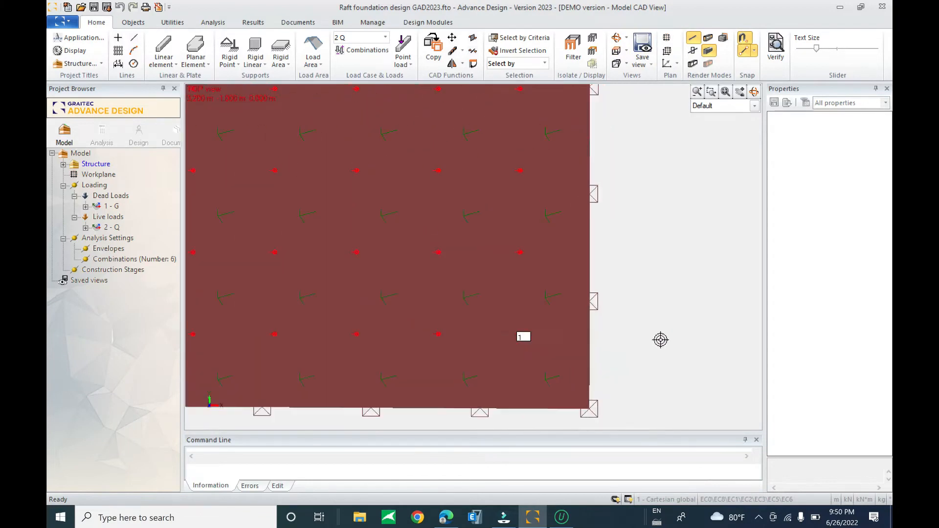
scroll(631, 329, up, 1)
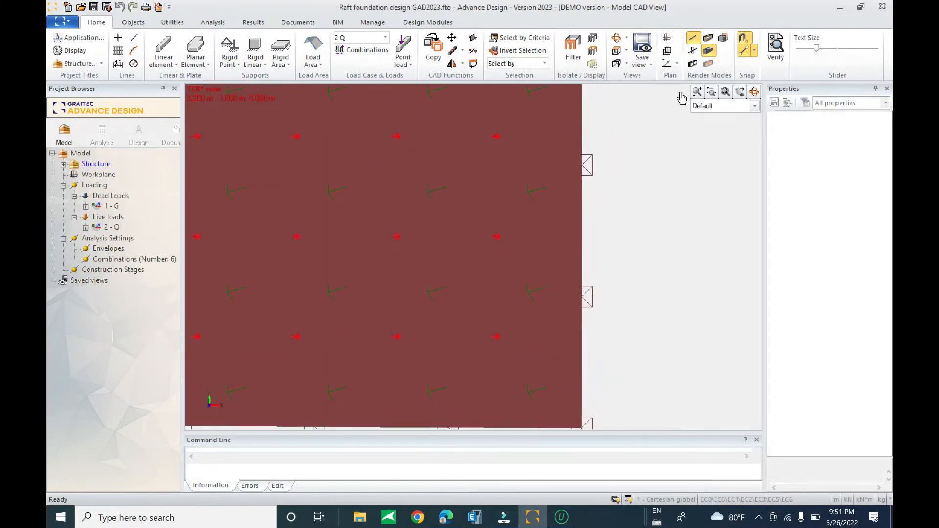
click(708, 38)
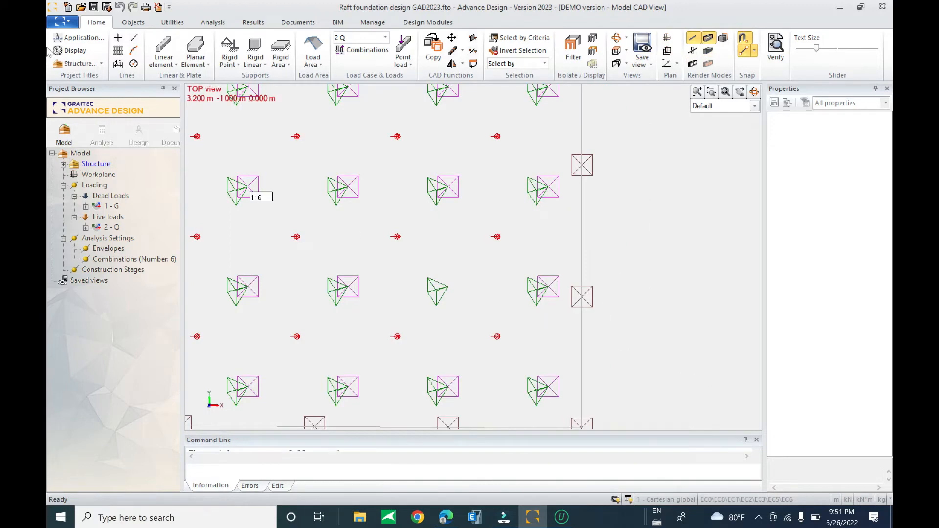
click(119, 64)
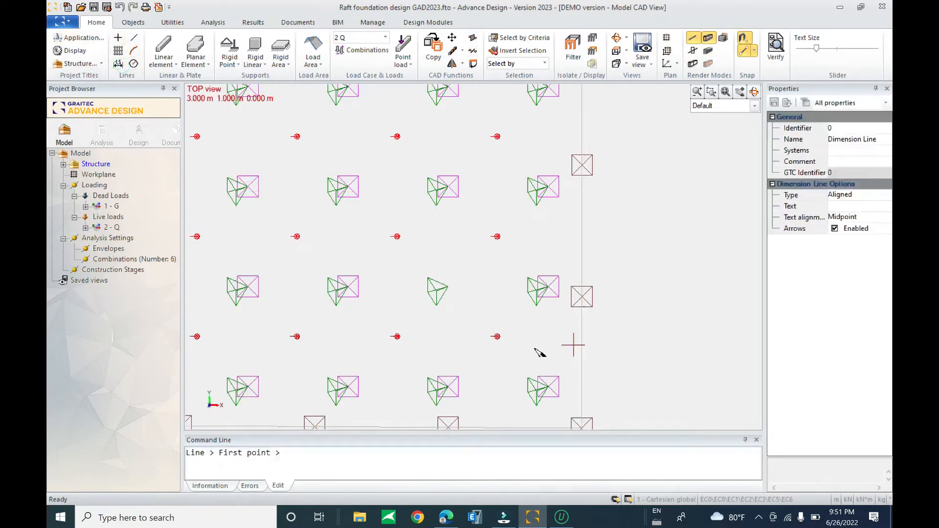
click(497, 336)
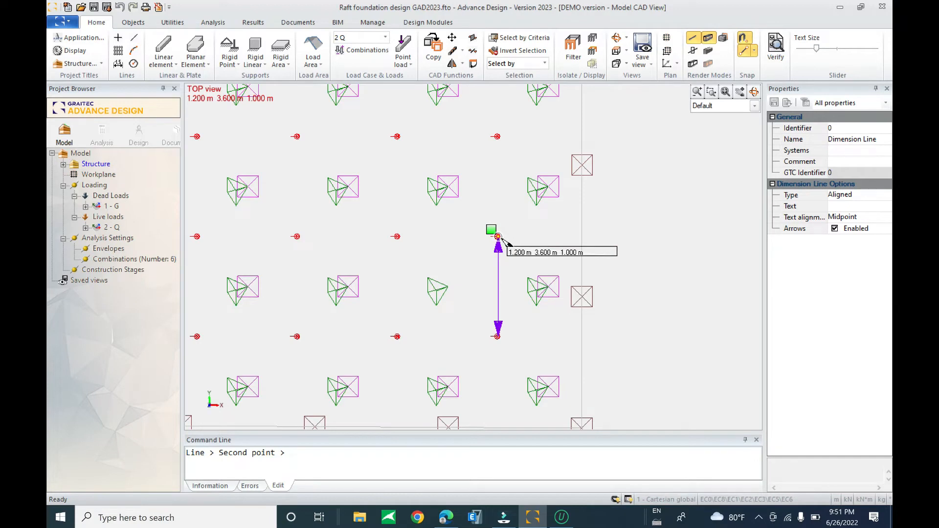
scroll(549, 268, down, 8)
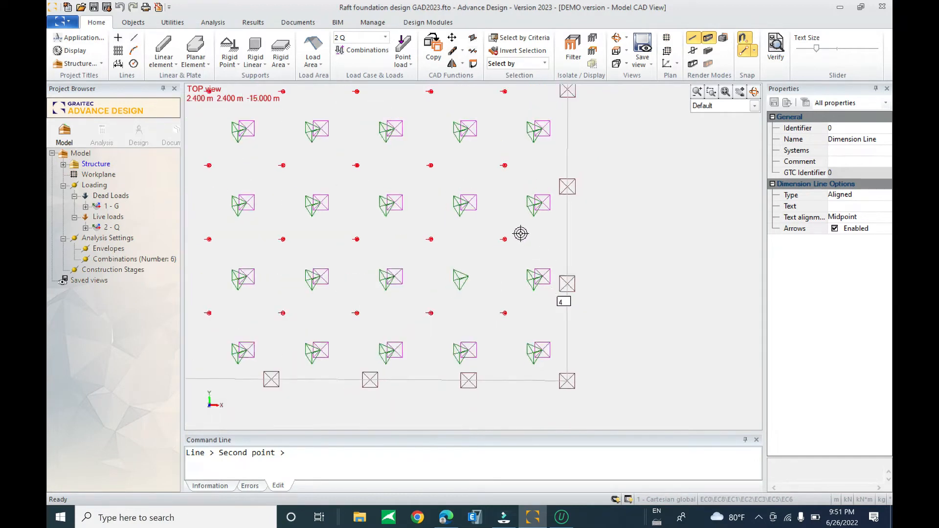
scroll(548, 244, down, 4)
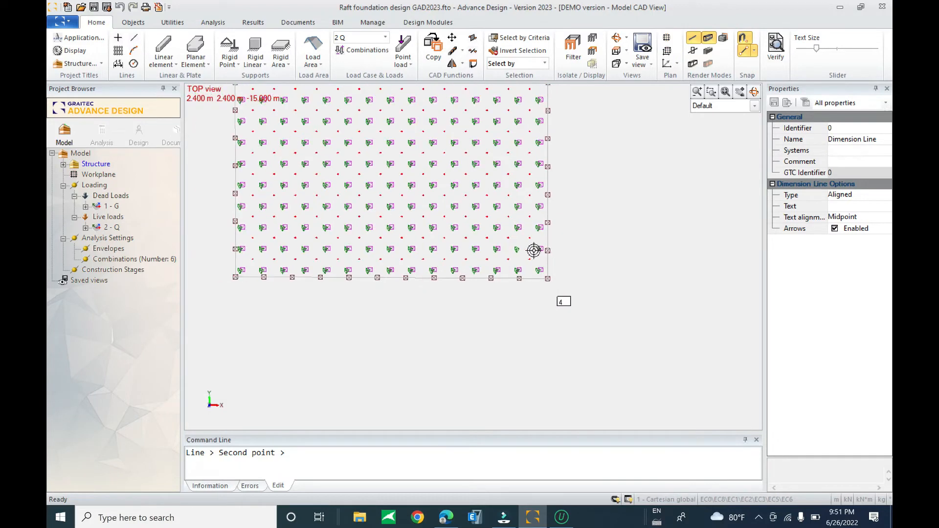
key(Escape)
Delete every second row of columns across the raft together with their point loads.
drag(218, 231, 593, 243)
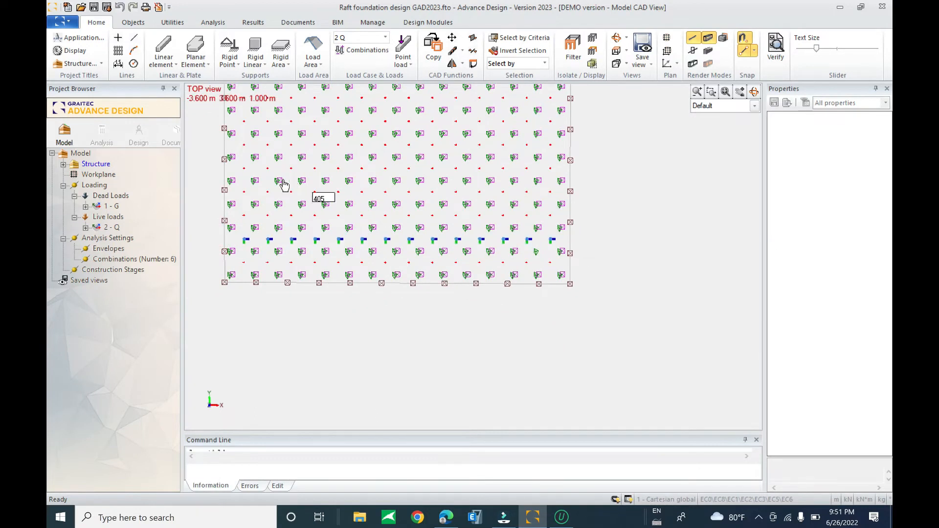
scroll(252, 199, up, 3)
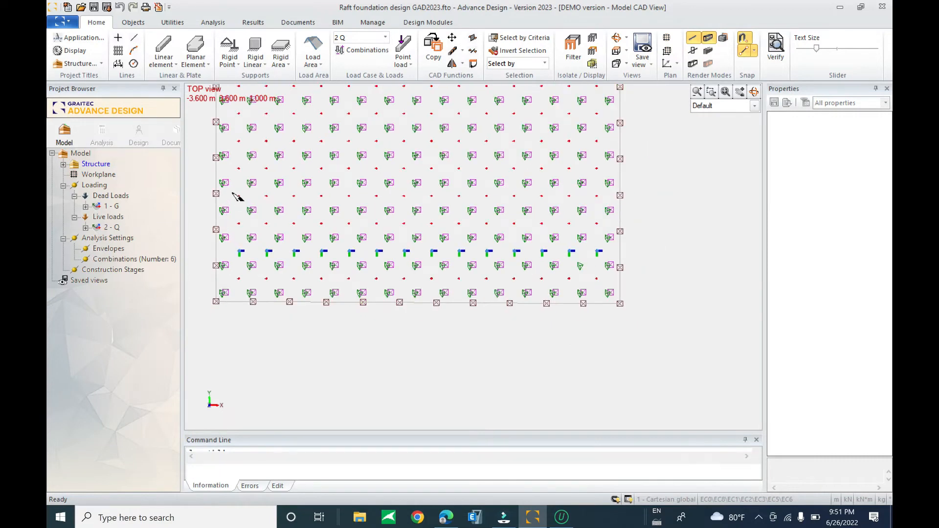
drag(232, 191, 612, 201)
middle_drag(302, 188, 297, 242)
drag(228, 195, 607, 201)
middle_drag(447, 186, 441, 242)
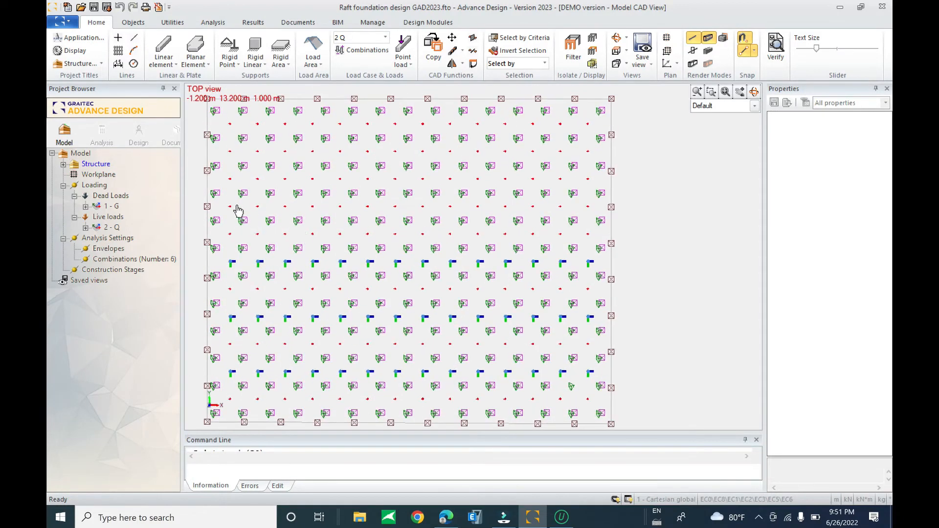
drag(237, 212, 594, 217)
middle_drag(473, 259, 503, 276)
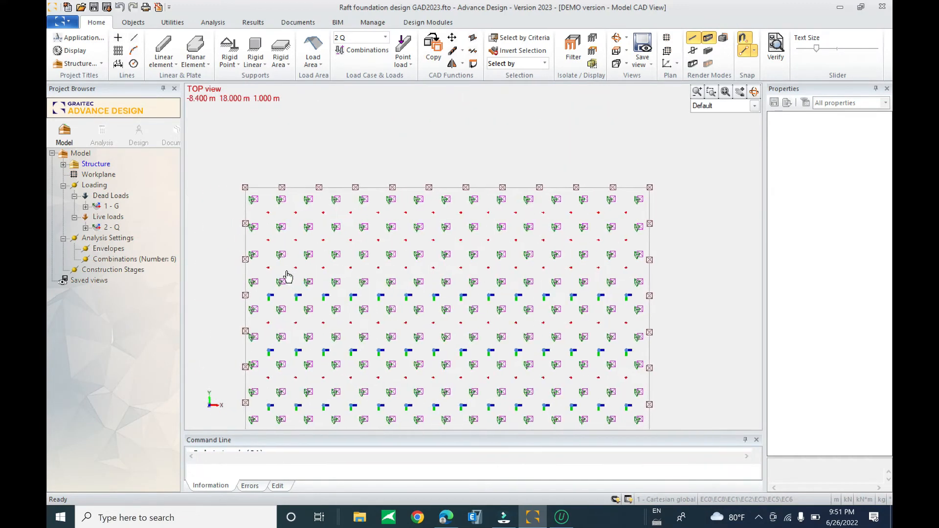
drag(263, 233, 644, 250)
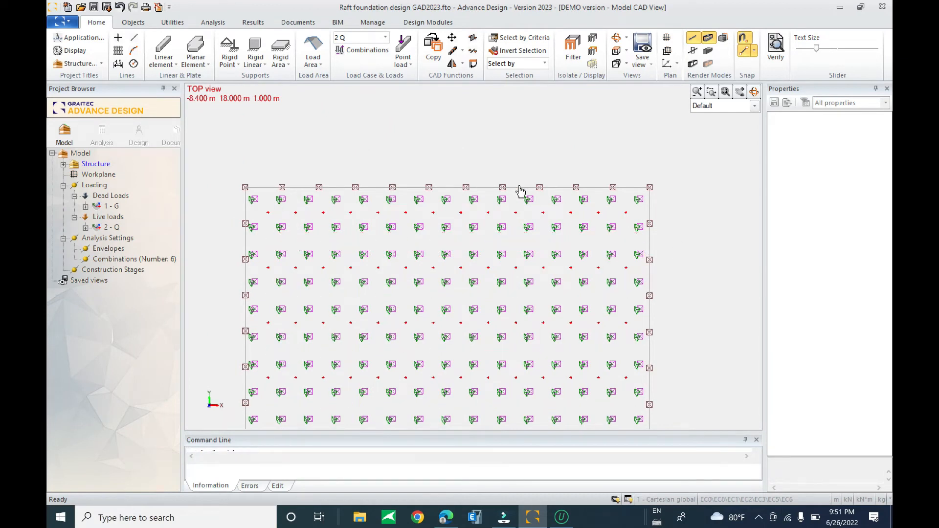
Render the linear and planar elements as solid profiles and examine the remaining column rows and loads on the raft in 3D.
shift+middle_drag(611, 323, 598, 204)
scroll(622, 234, up, 5)
shift+middle_drag(621, 234, 700, 94)
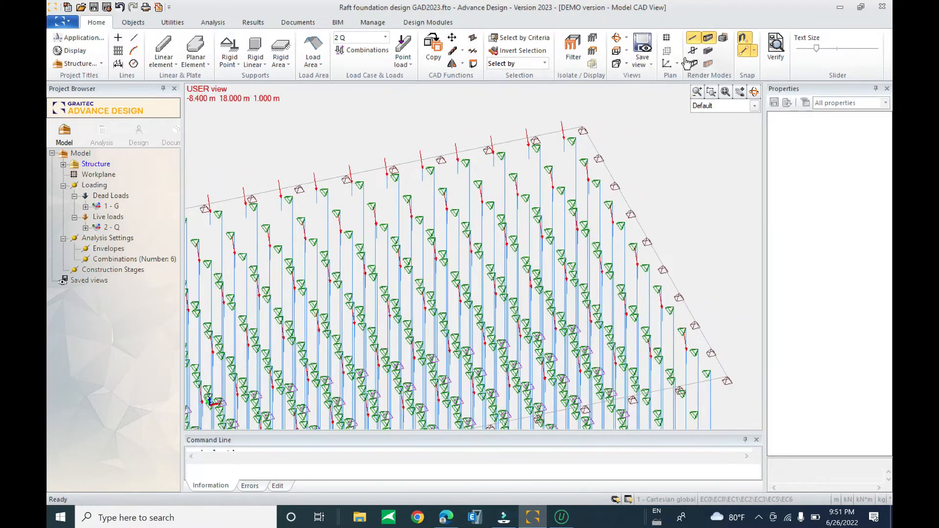
click(692, 64)
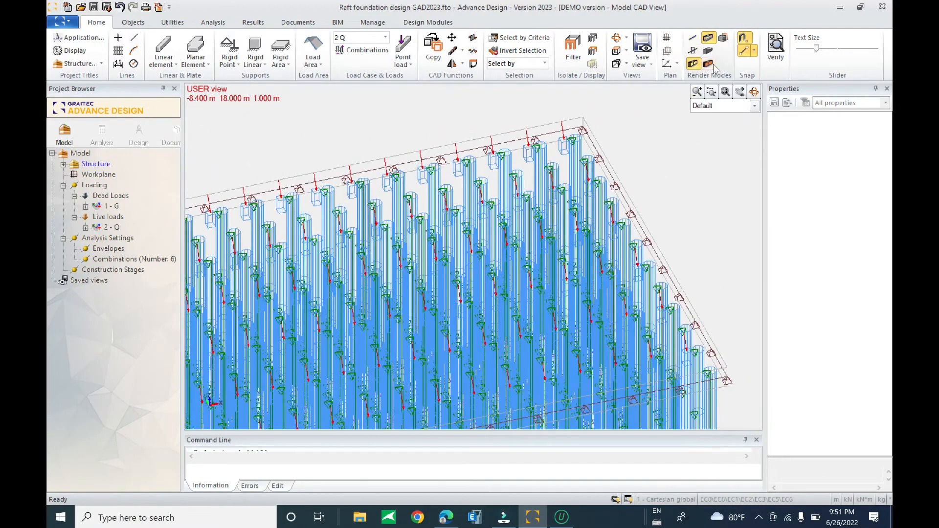
click(708, 63)
mouse_move(560, 313)
shift+middle_down()
mouse_move(587, 263)
mouse_move(551, 307)
mouse_move(430, 297)
shift+middle_up()
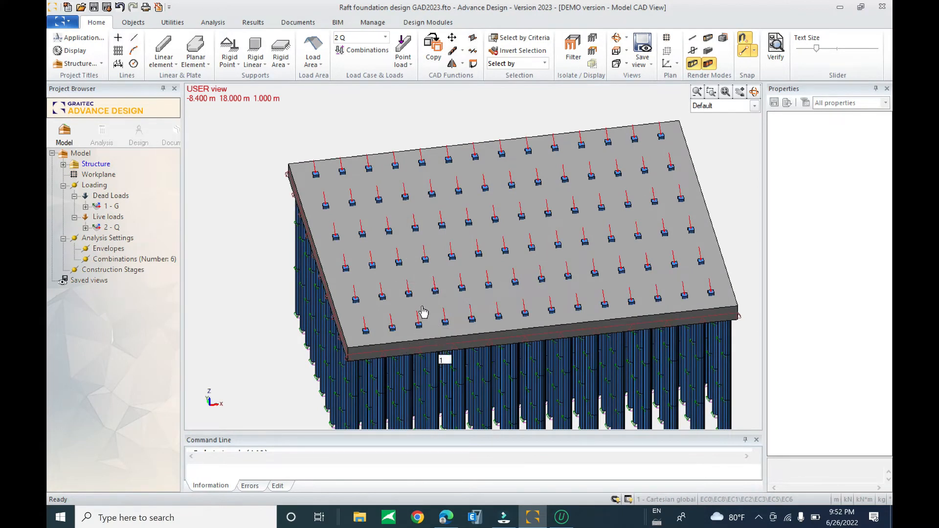
scroll(423, 308, up, 2)
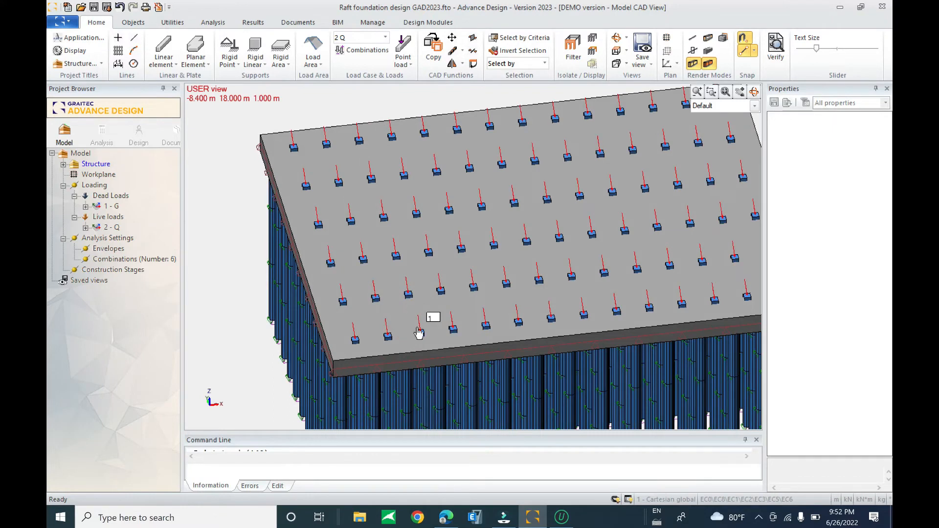
scroll(421, 333, up, 3)
scroll(416, 318, down, 2)
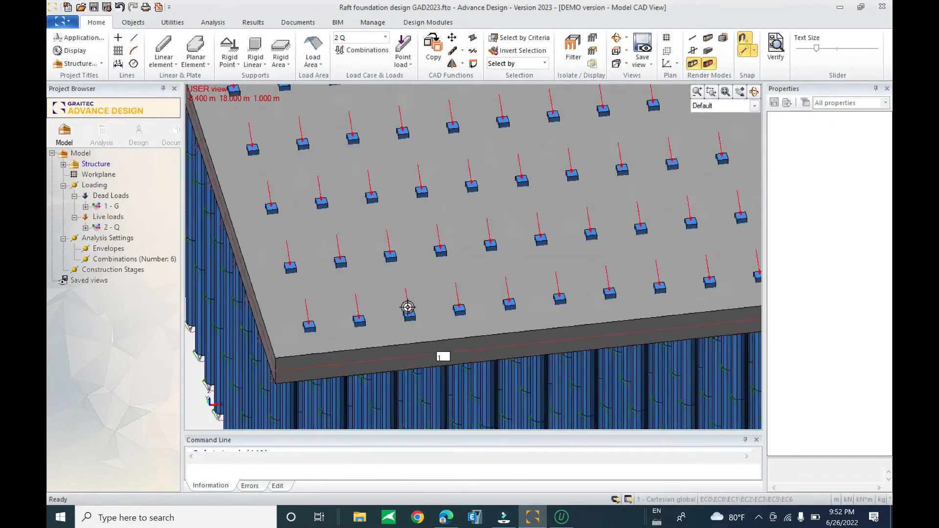
scroll(408, 307, down, 5)
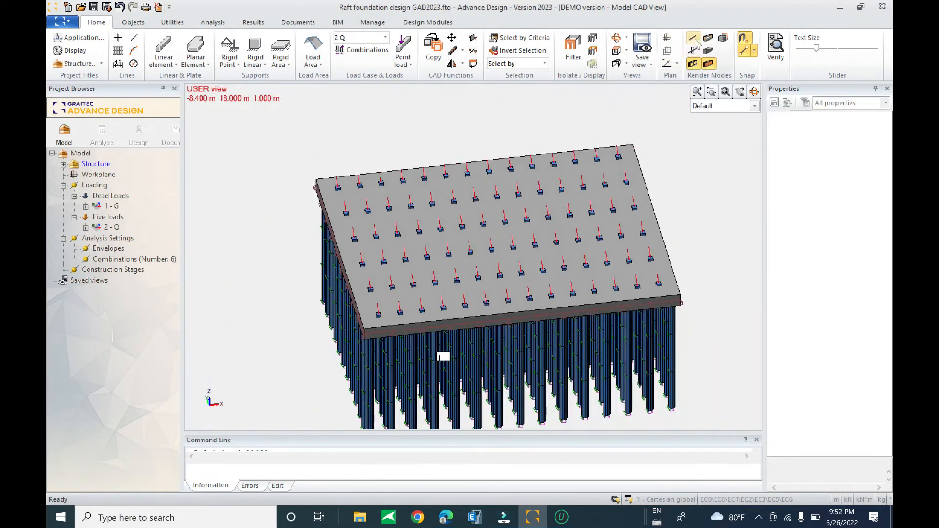
Render the linear elements as axes with a filled raft plane, and examine the loads, edge supports and piles around its corner.
click(693, 39)
scroll(509, 278, up, 4)
middle_drag(433, 322, 555, 292)
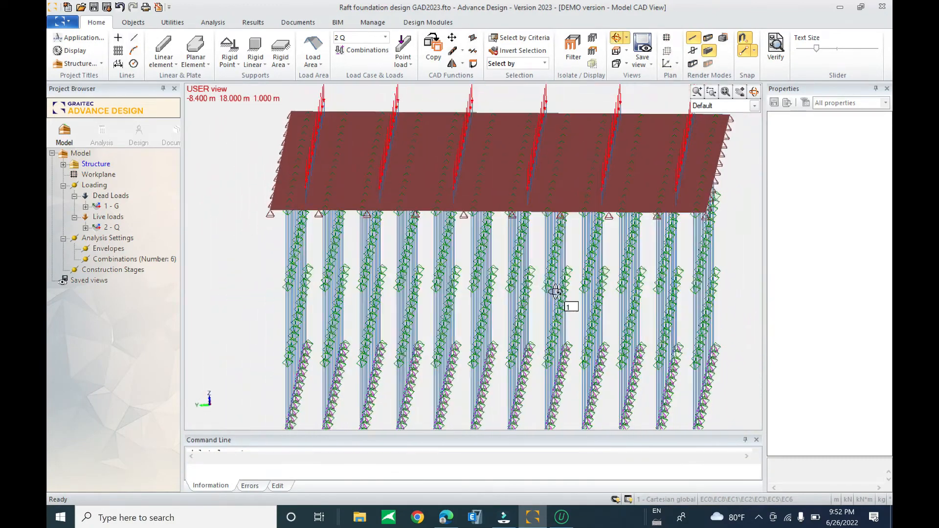
scroll(719, 224, up, 1)
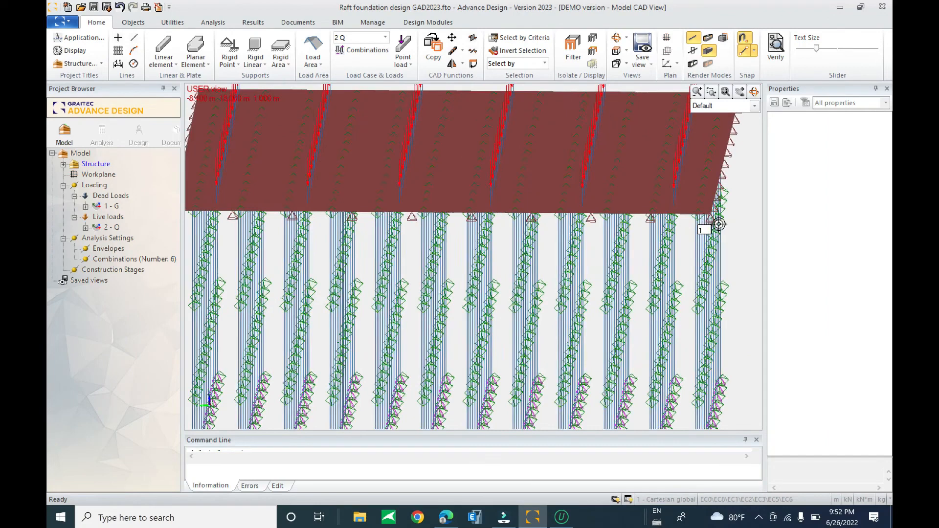
scroll(718, 224, up, 1)
middle_drag(685, 230, 618, 249)
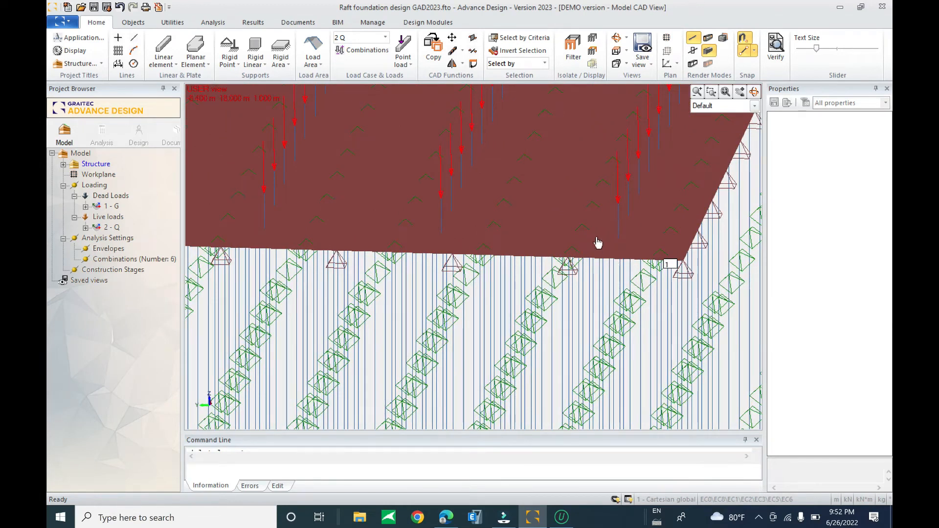
middle_drag(612, 240, 528, 292)
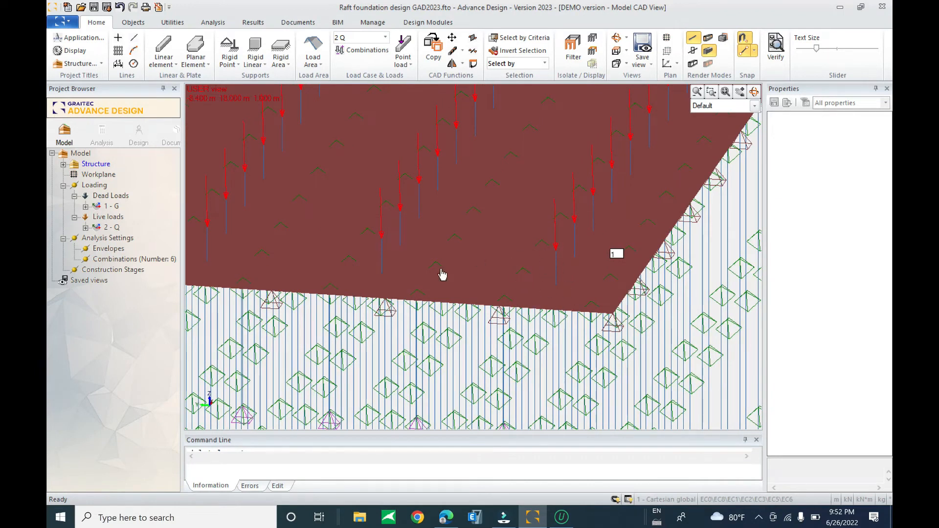
scroll(607, 296, down, 10)
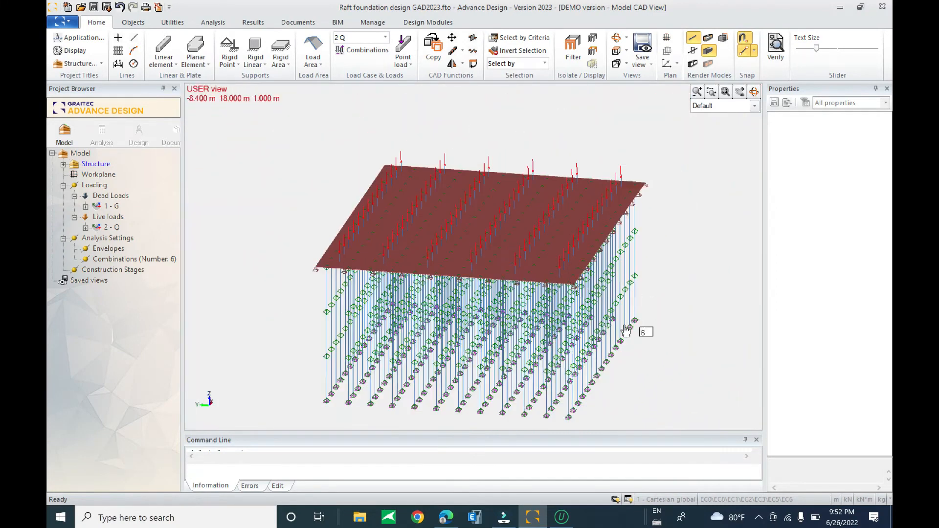
middle_drag(602, 359, 563, 281)
Review the load combinations and their concrete, steel and timber lists, leaving the combination properties without changes.
click(114, 270)
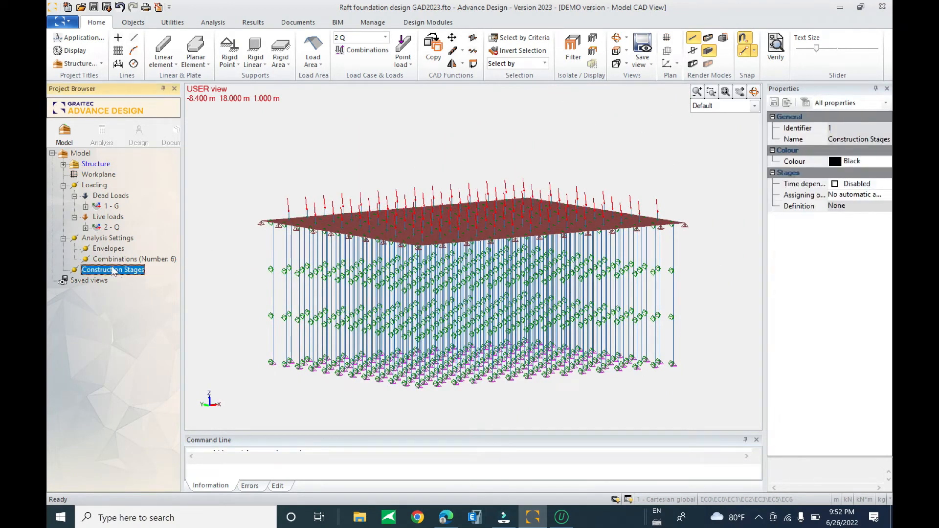
right_click(104, 245)
click(100, 261)
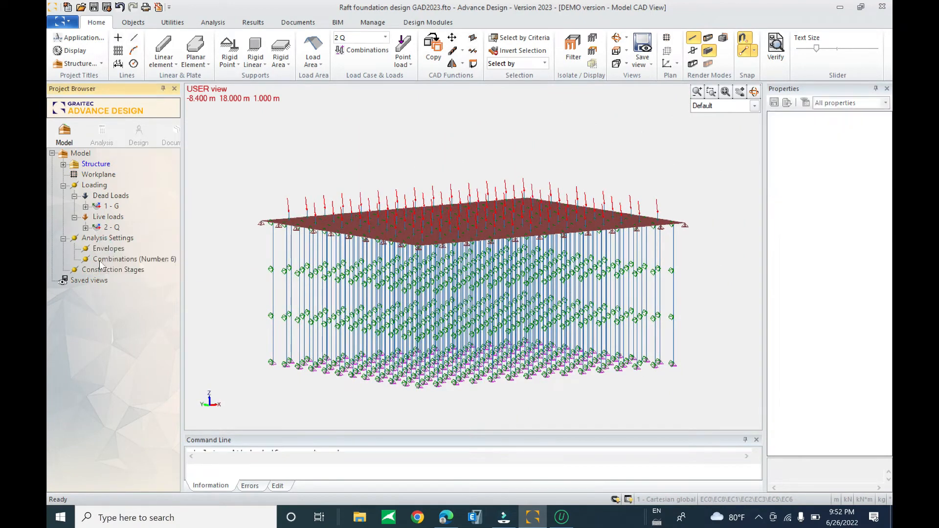
click(99, 259)
right_click(104, 255)
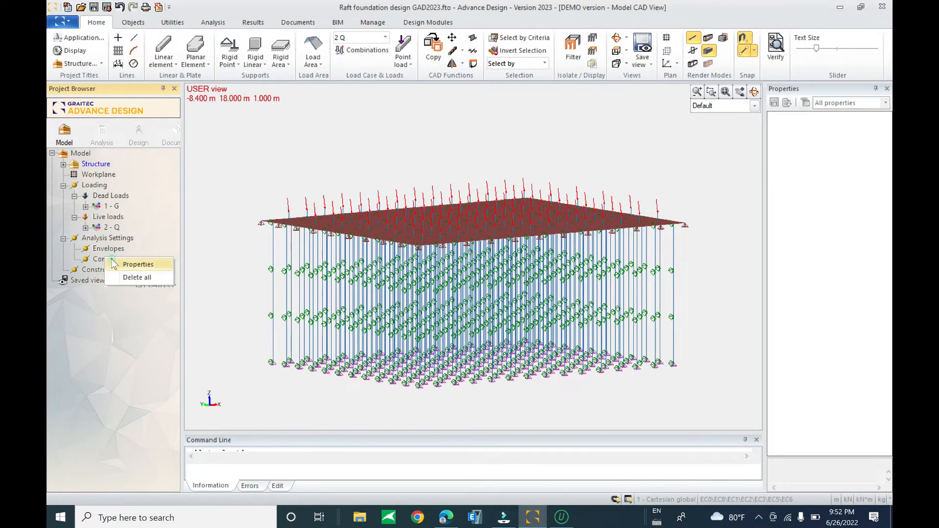
click(112, 260)
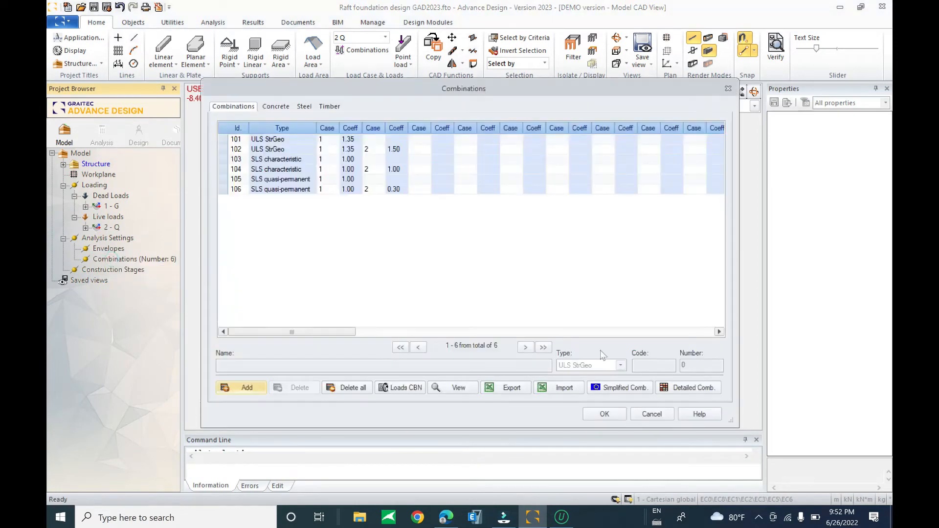
drag(323, 332, 235, 365)
click(276, 107)
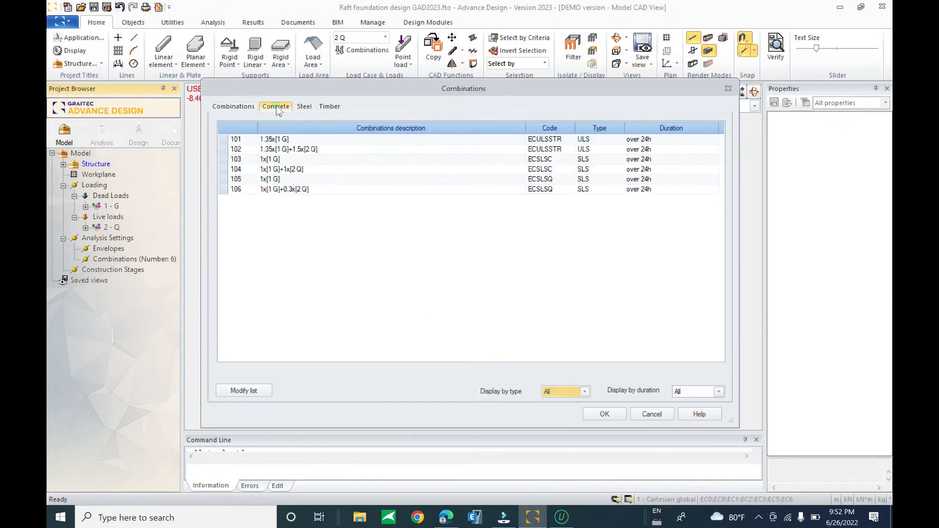
click(303, 107)
click(330, 107)
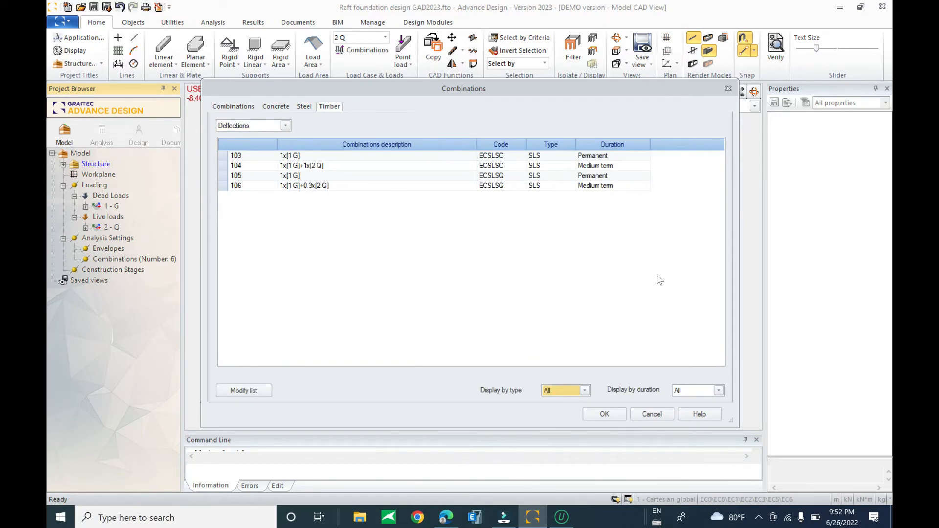
click(650, 414)
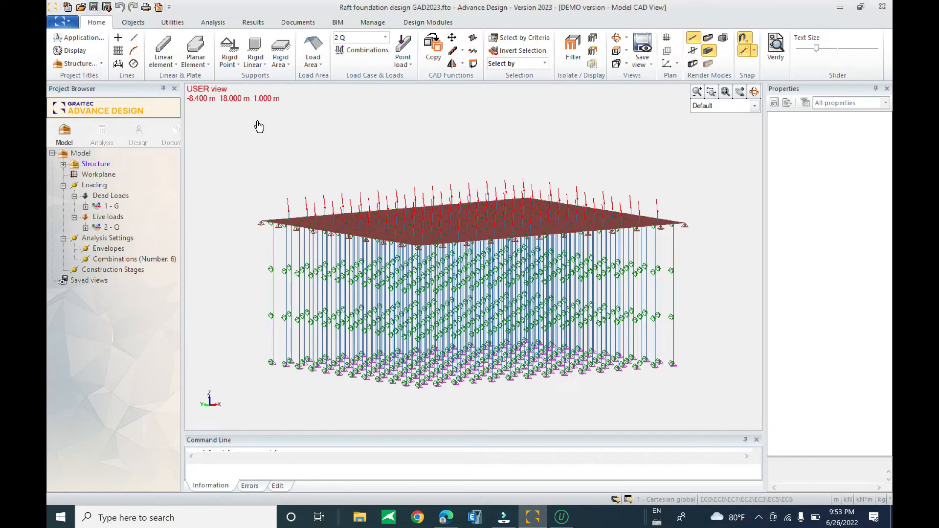
Create a new analysis model with only the Verify action enabled.
click(213, 22)
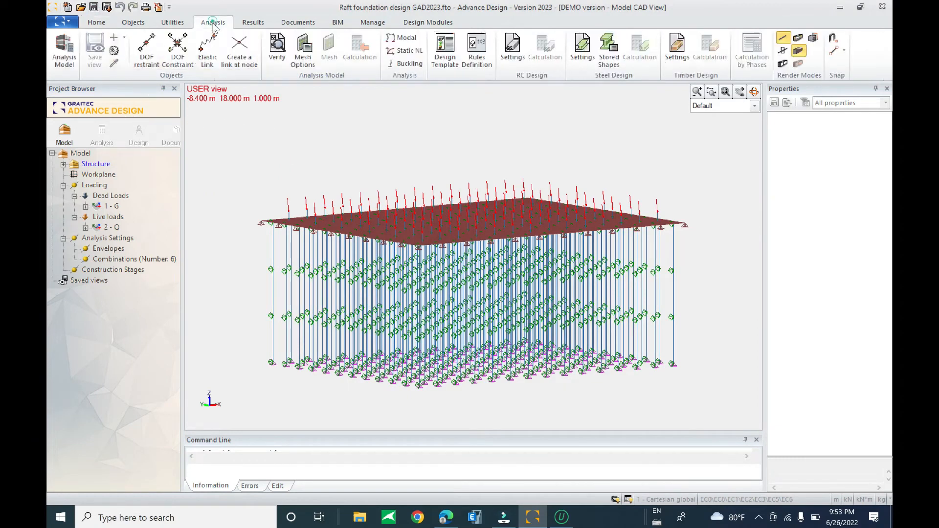
click(102, 131)
click(337, 198)
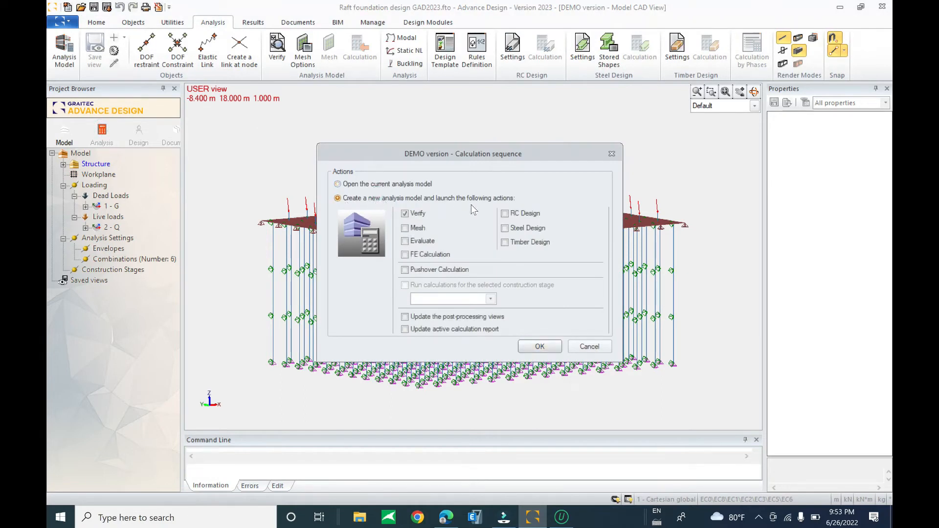
click(433, 255)
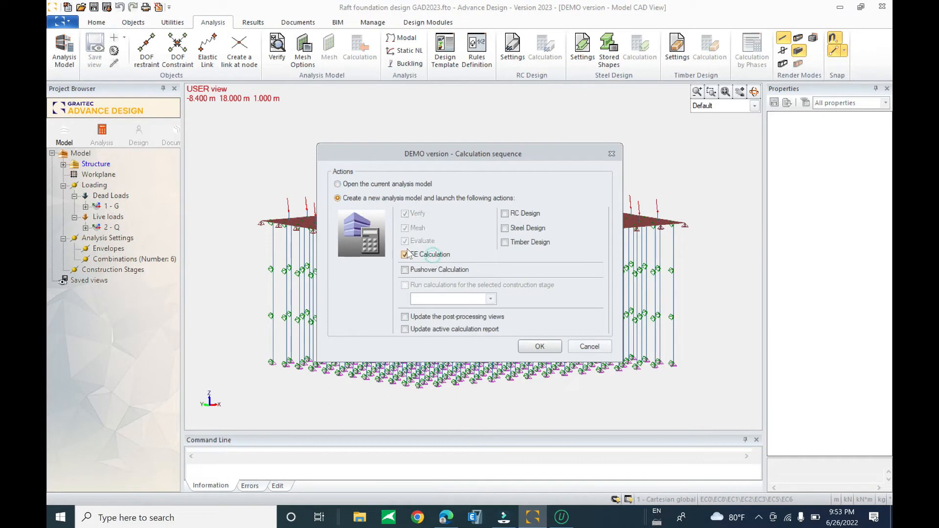
click(405, 255)
click(413, 241)
click(416, 228)
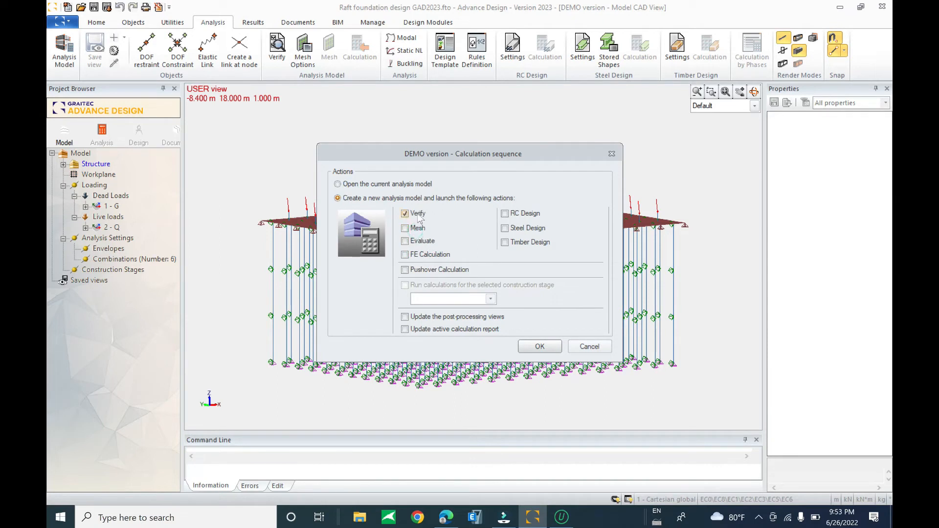
click(523, 343)
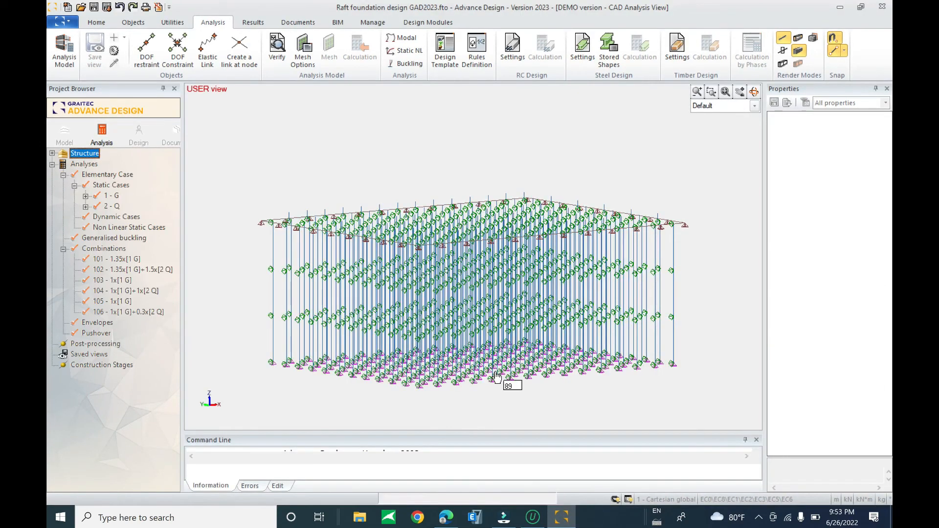
Read the checking and model creation messages and examine the analysis model in 3D.
drag(526, 432, 525, 358)
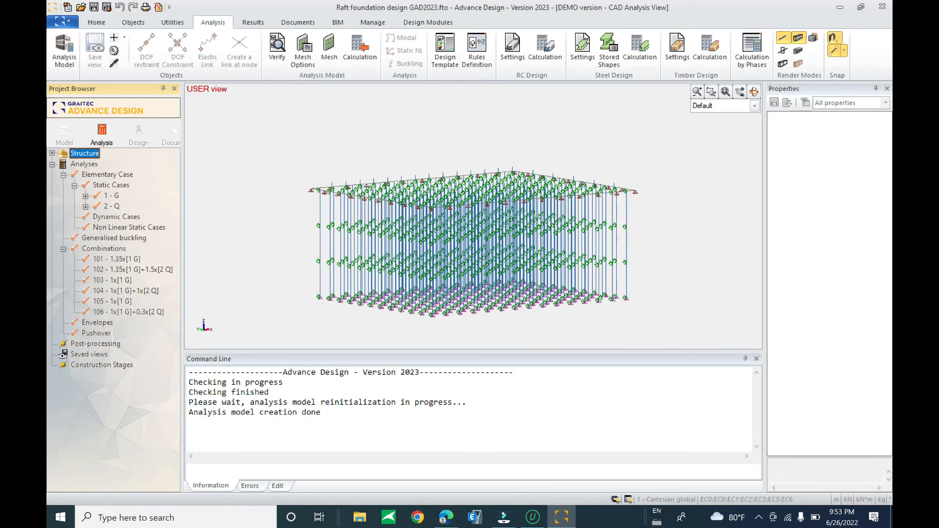
middle_drag(695, 265, 654, 237)
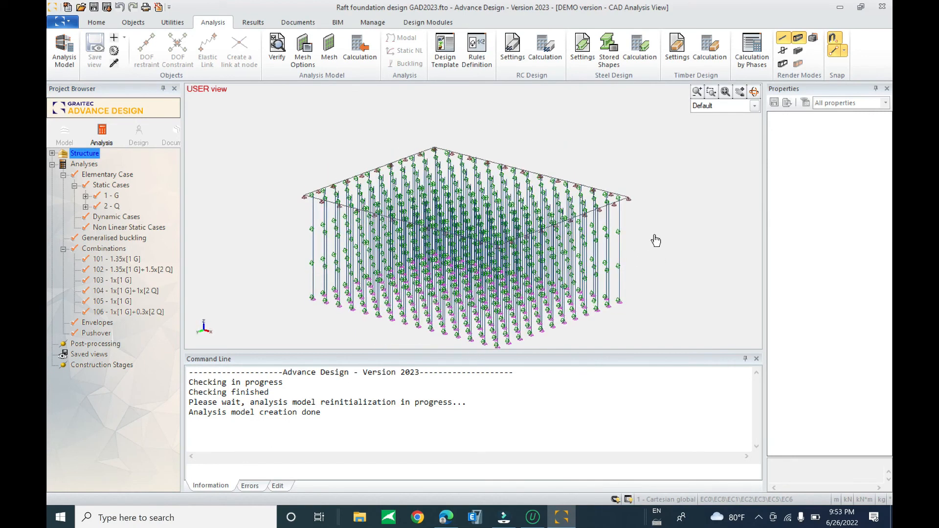
drag(533, 353, 534, 438)
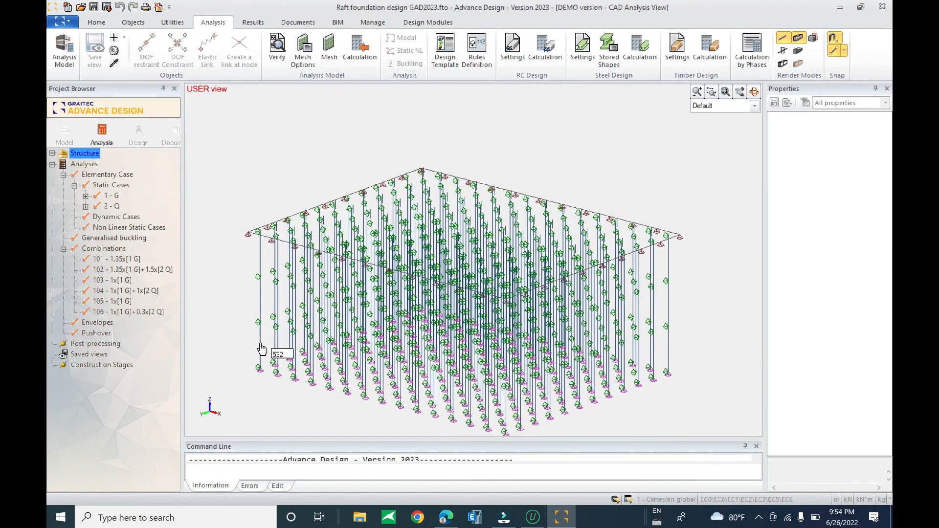
Return to the CAD model and review the mesh type, element size and tolerance in the mesh options.
click(64, 139)
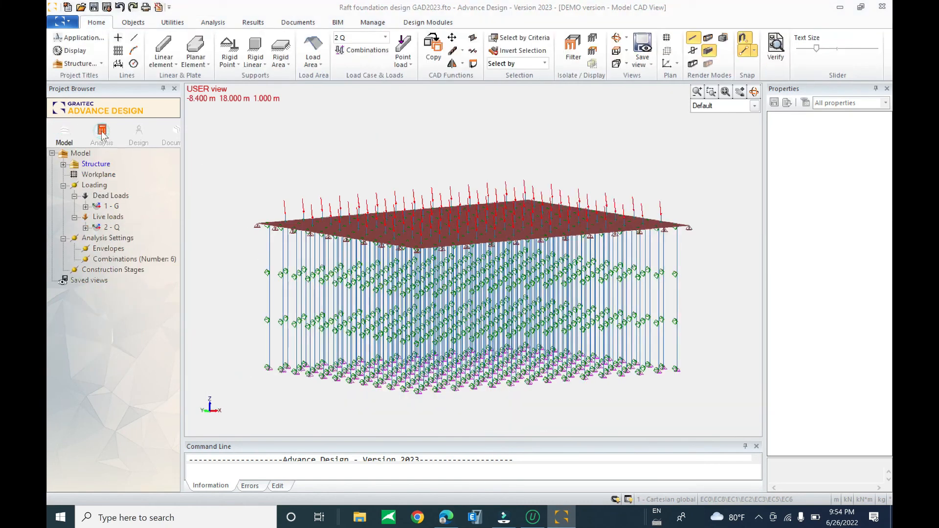
click(612, 153)
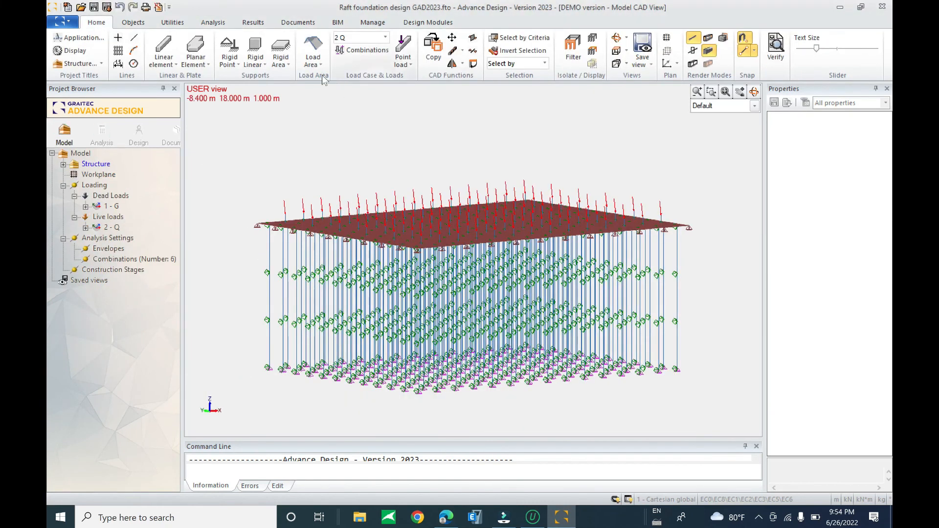
click(216, 23)
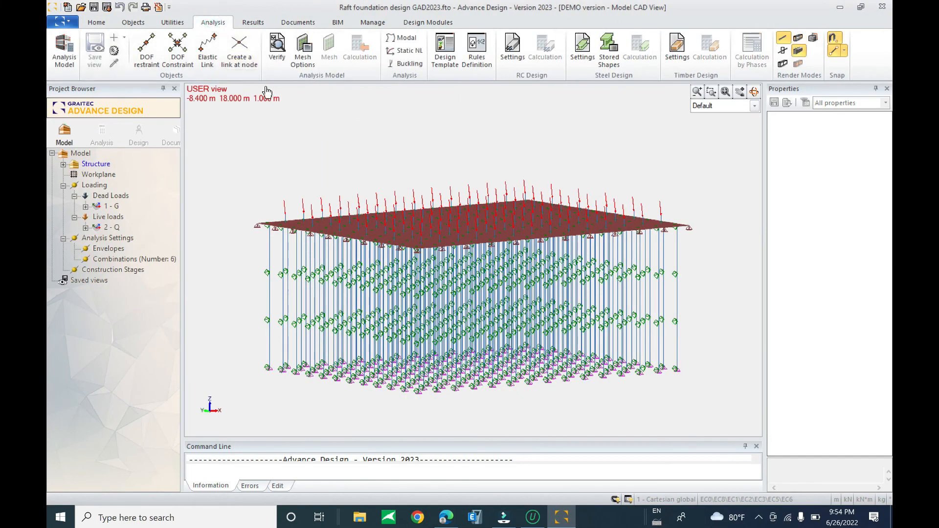
click(302, 52)
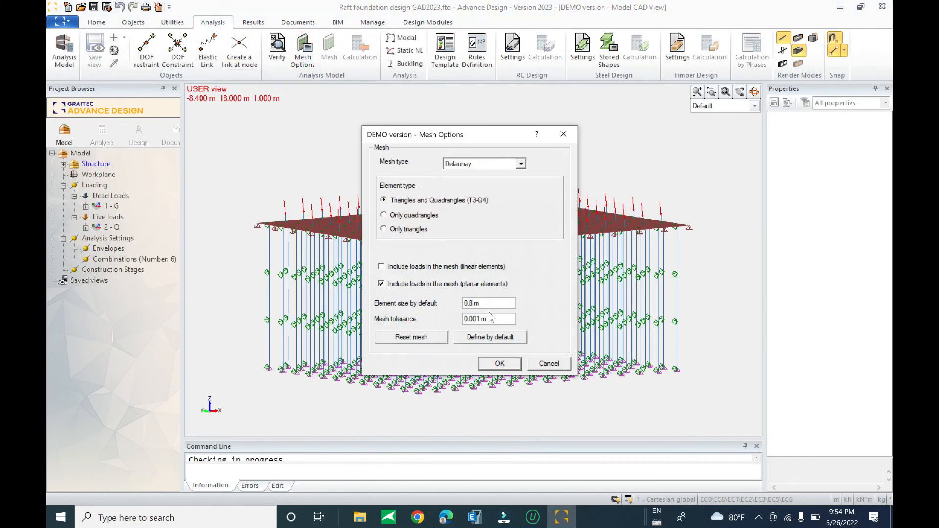
click(549, 364)
Create a new analysis model and launch the calculation sequence with RC Design included.
click(101, 135)
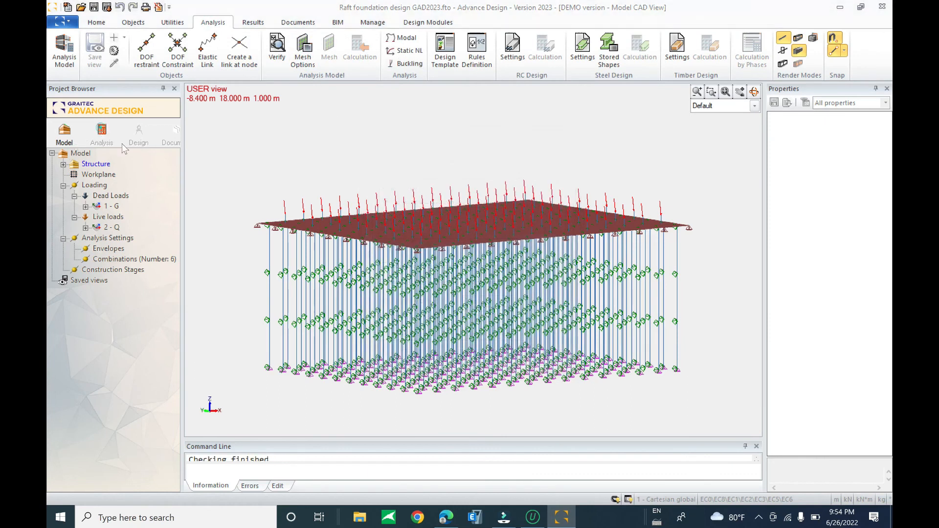
click(427, 197)
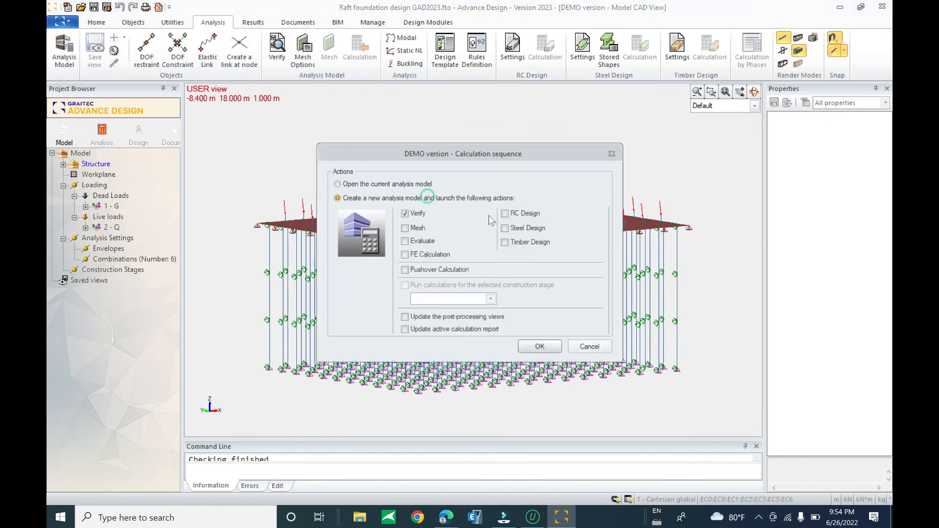
click(538, 217)
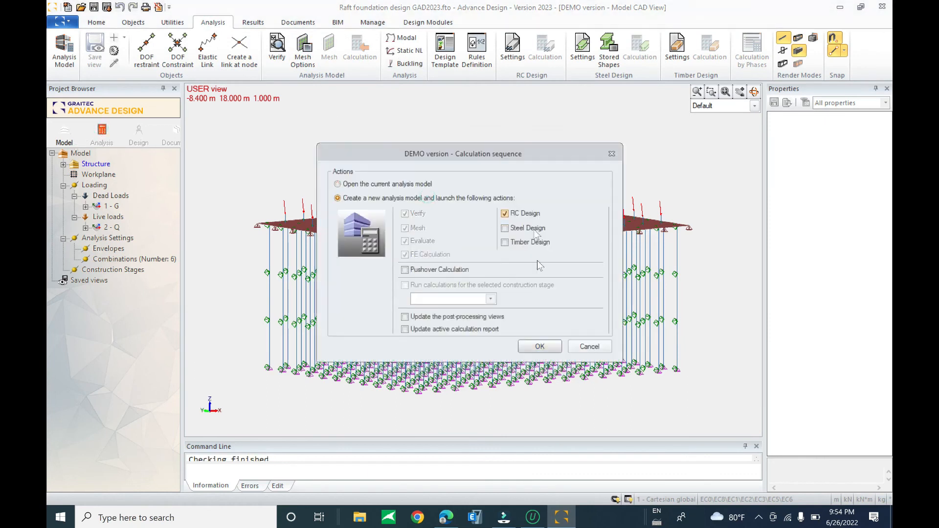
click(540, 349)
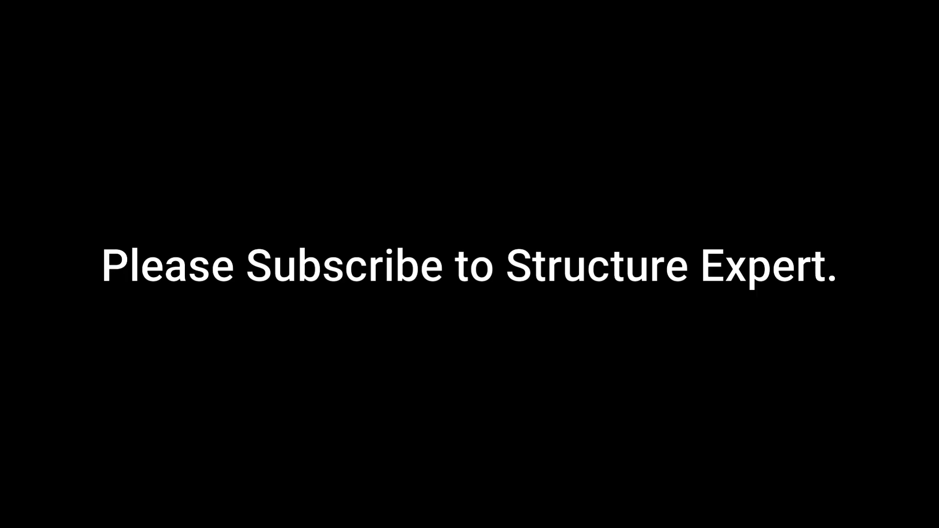